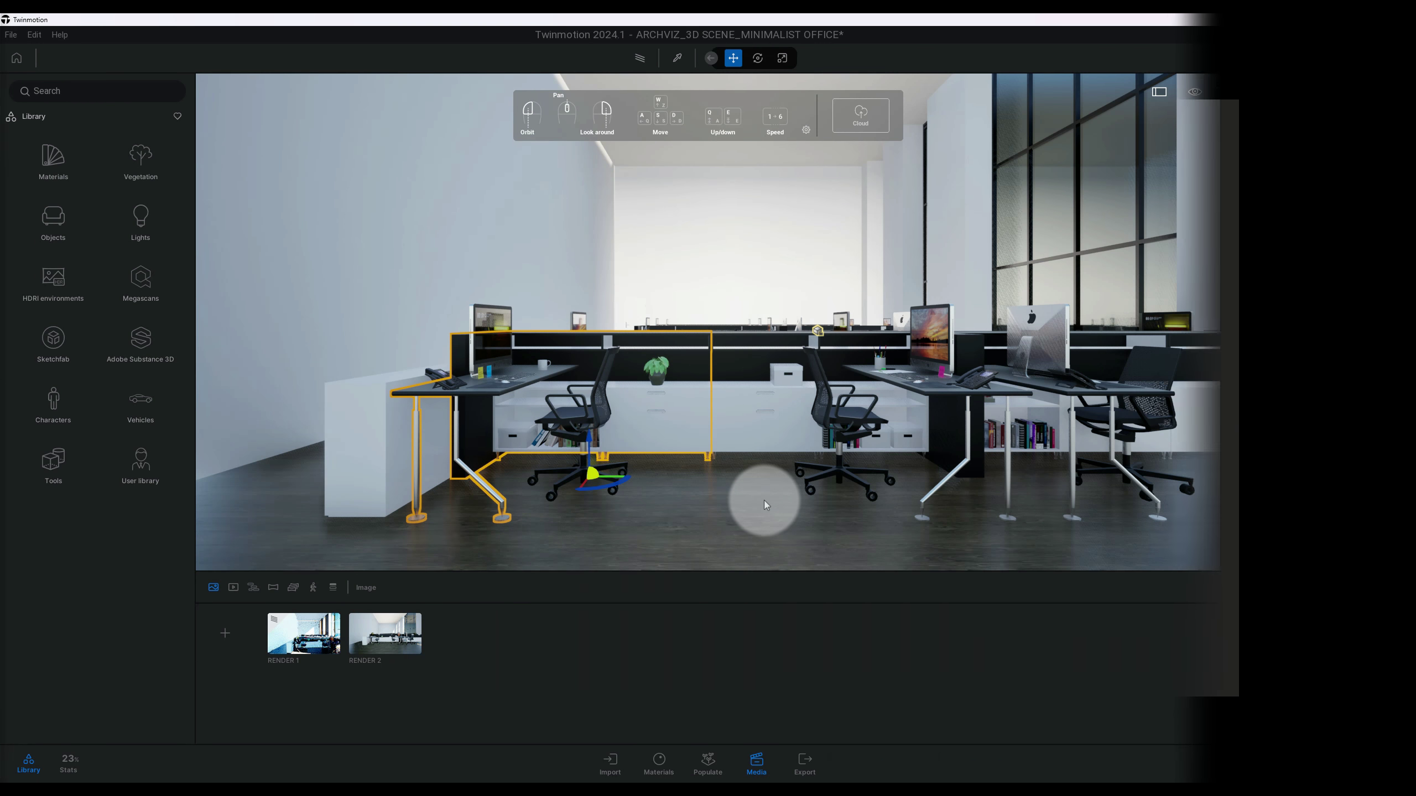
Select the office floor (Floor Generic - 12" white 2) in the viewport.
click(763, 502)
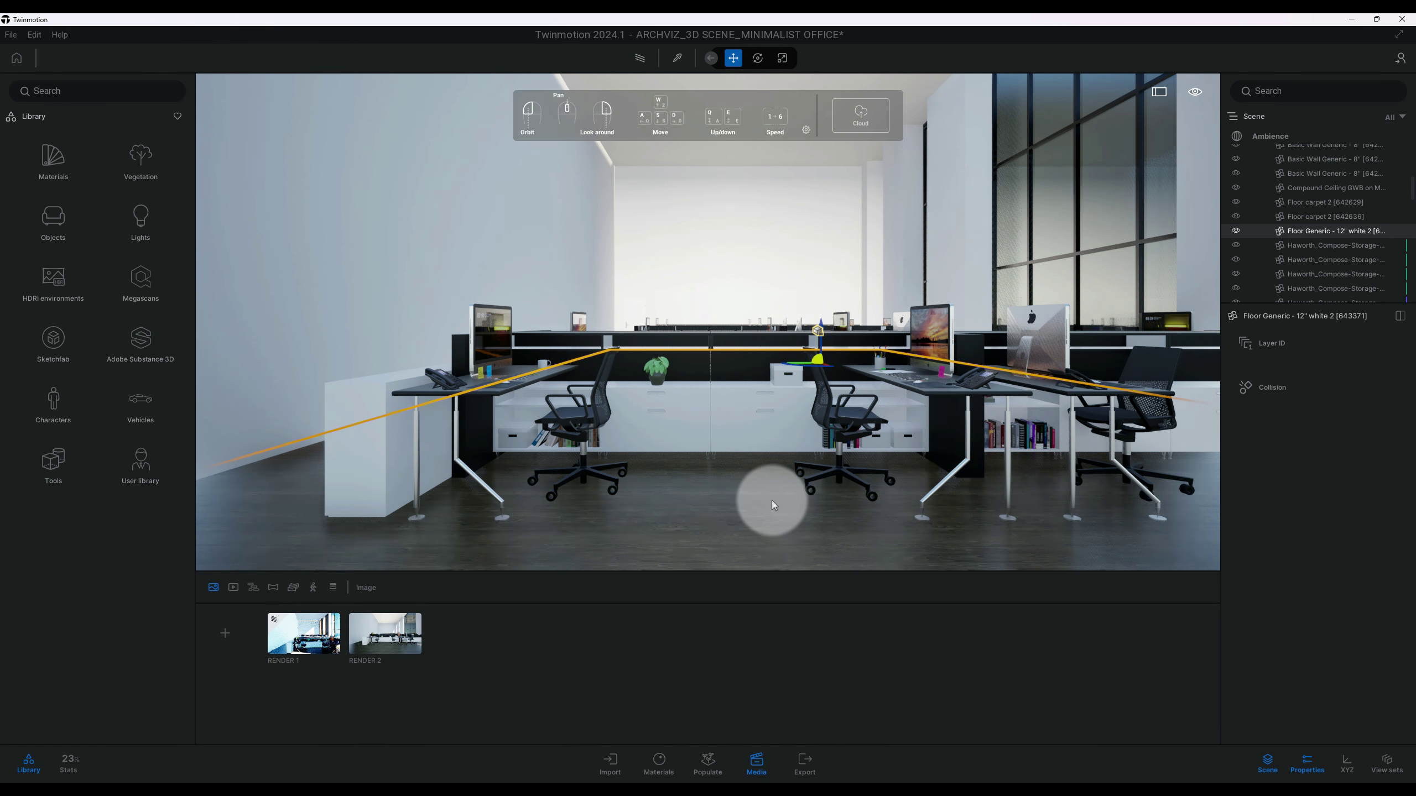
Dolly forward and orbit to a raised view over the desks, with a monitor on the left.
scroll(772, 500, up, 5)
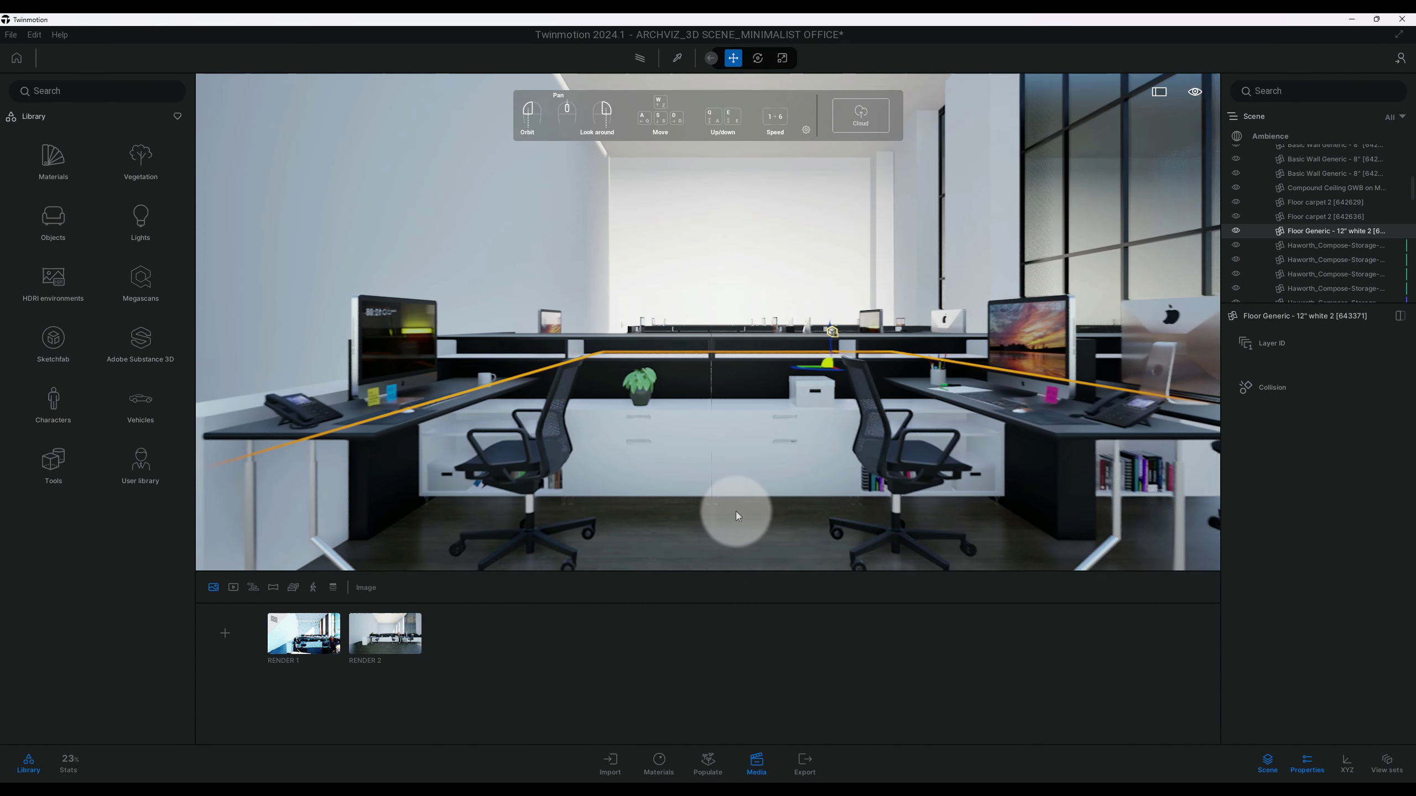
drag(736, 512, 694, 509)
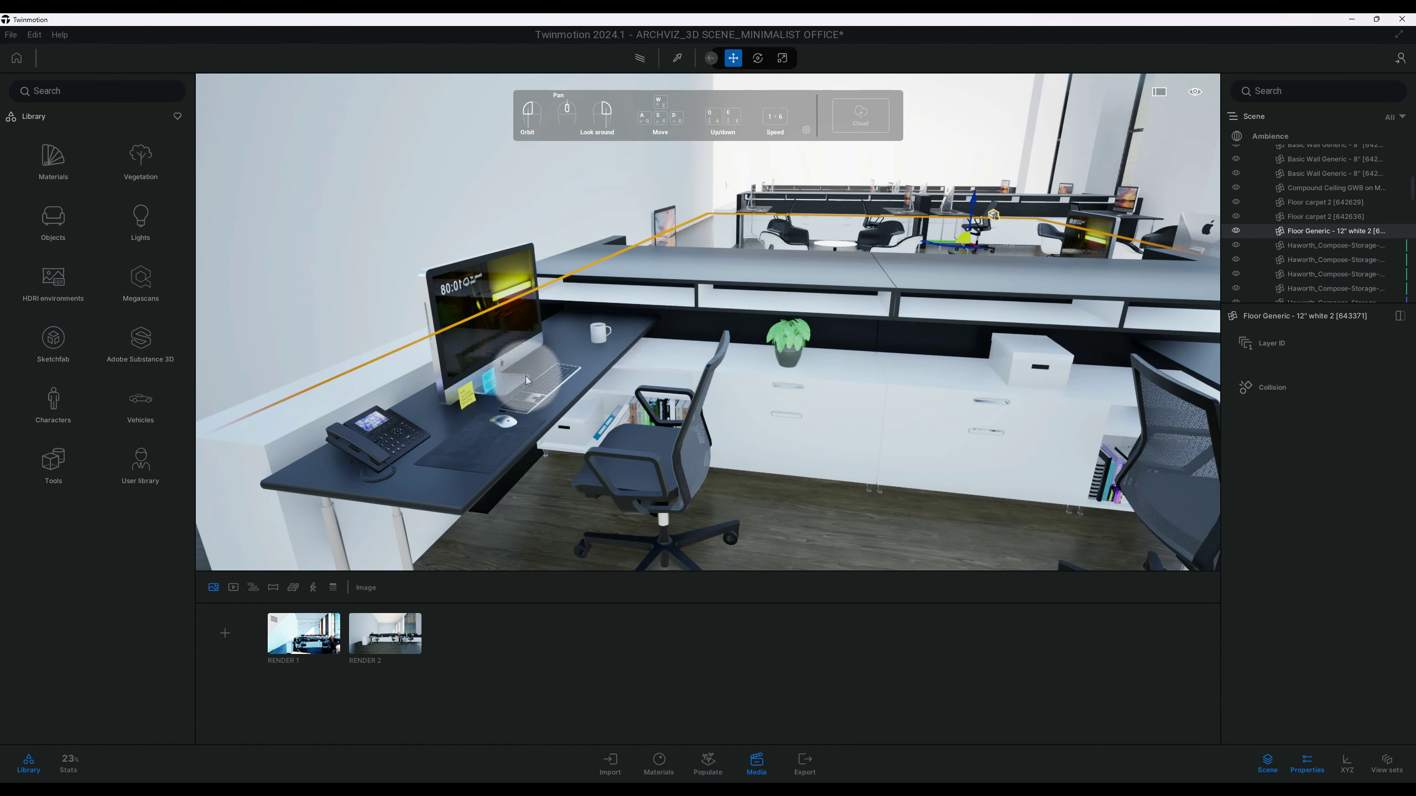
drag(677, 388, 1014, 413)
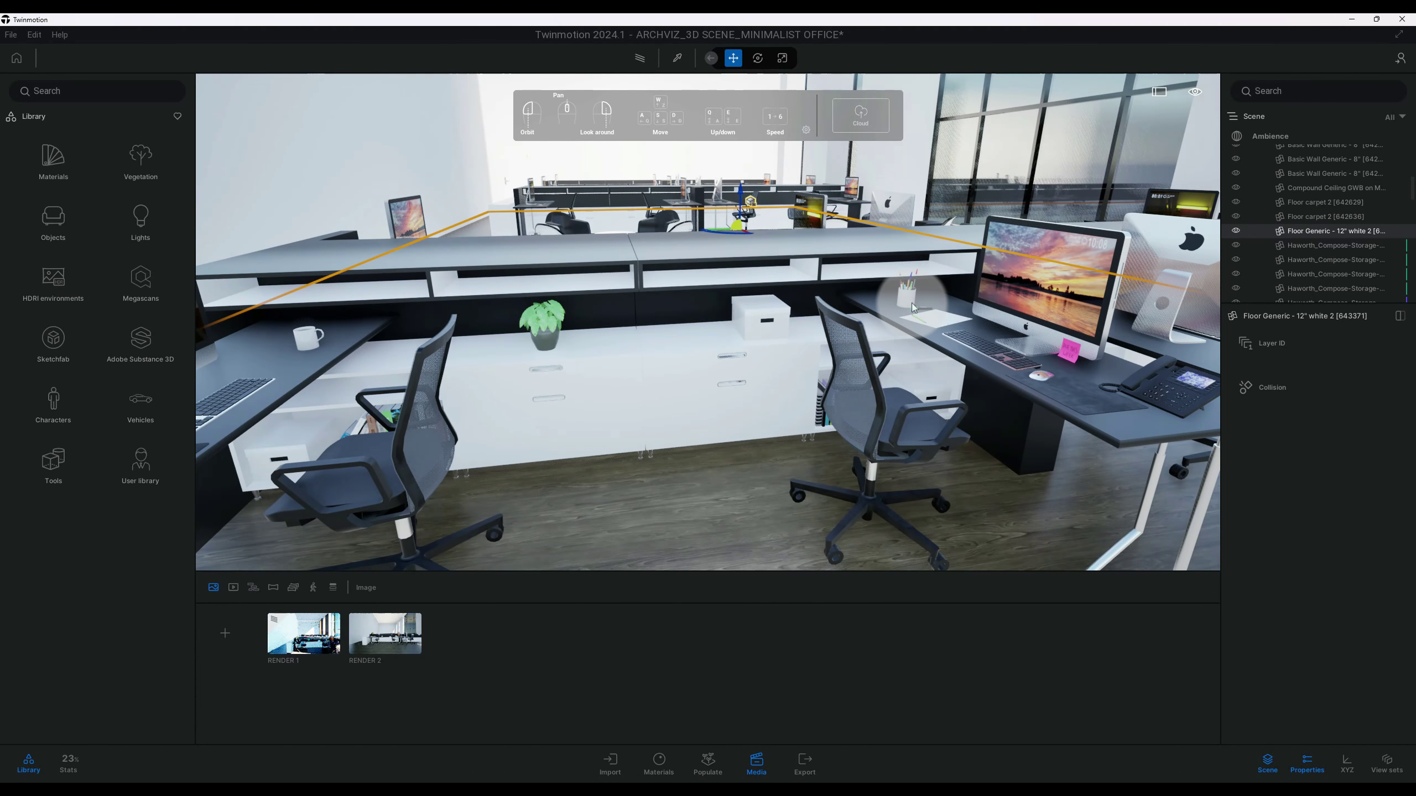
drag(803, 402, 804, 402)
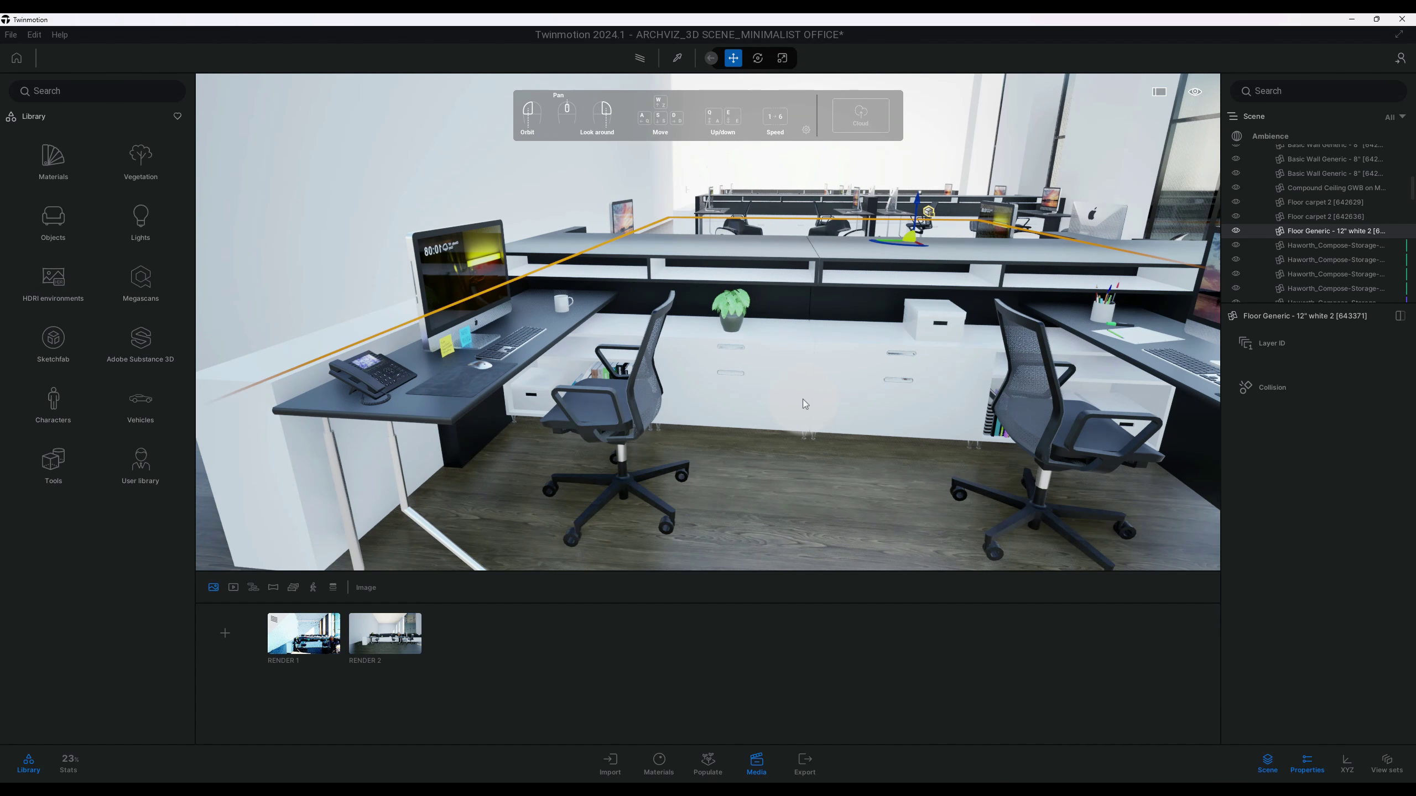
click(61, 222)
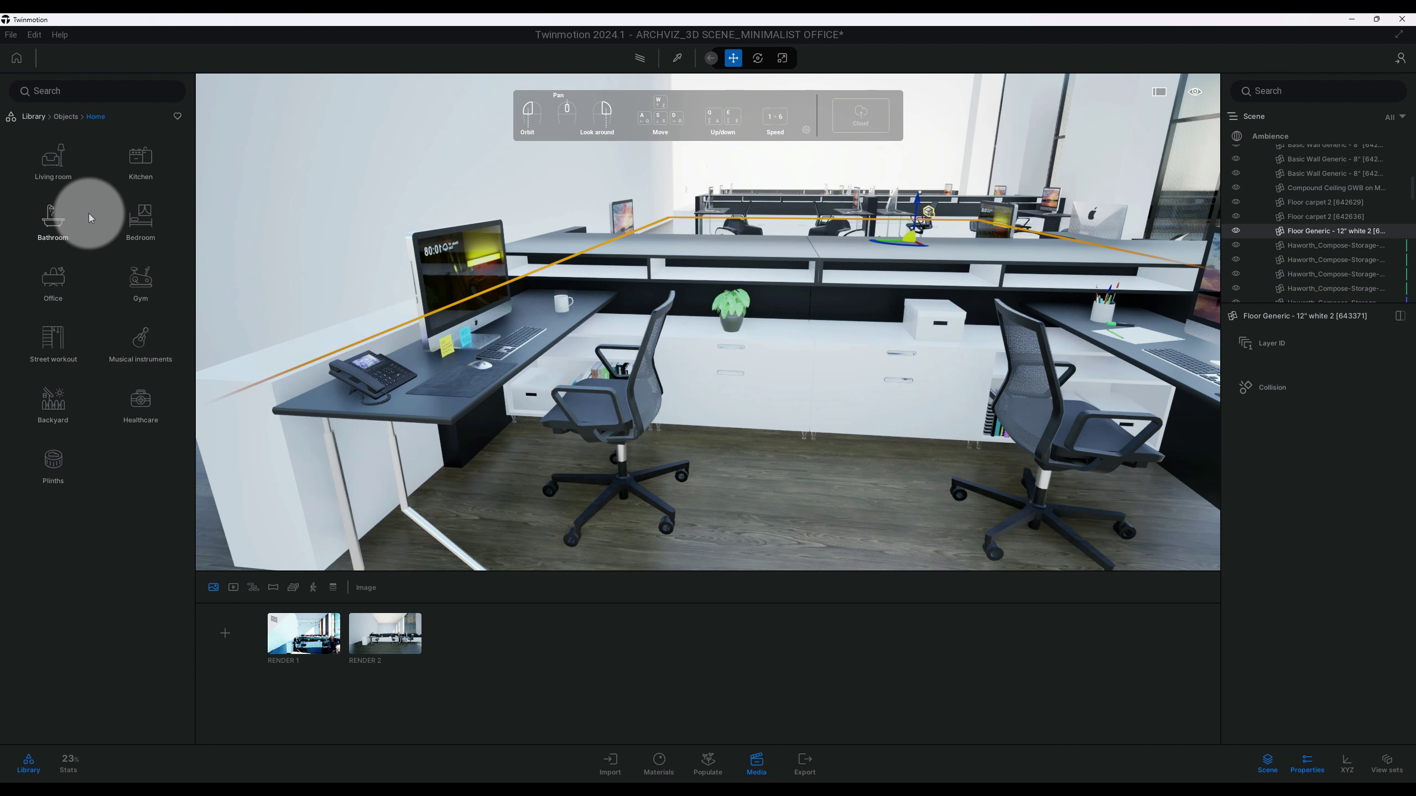
click(62, 282)
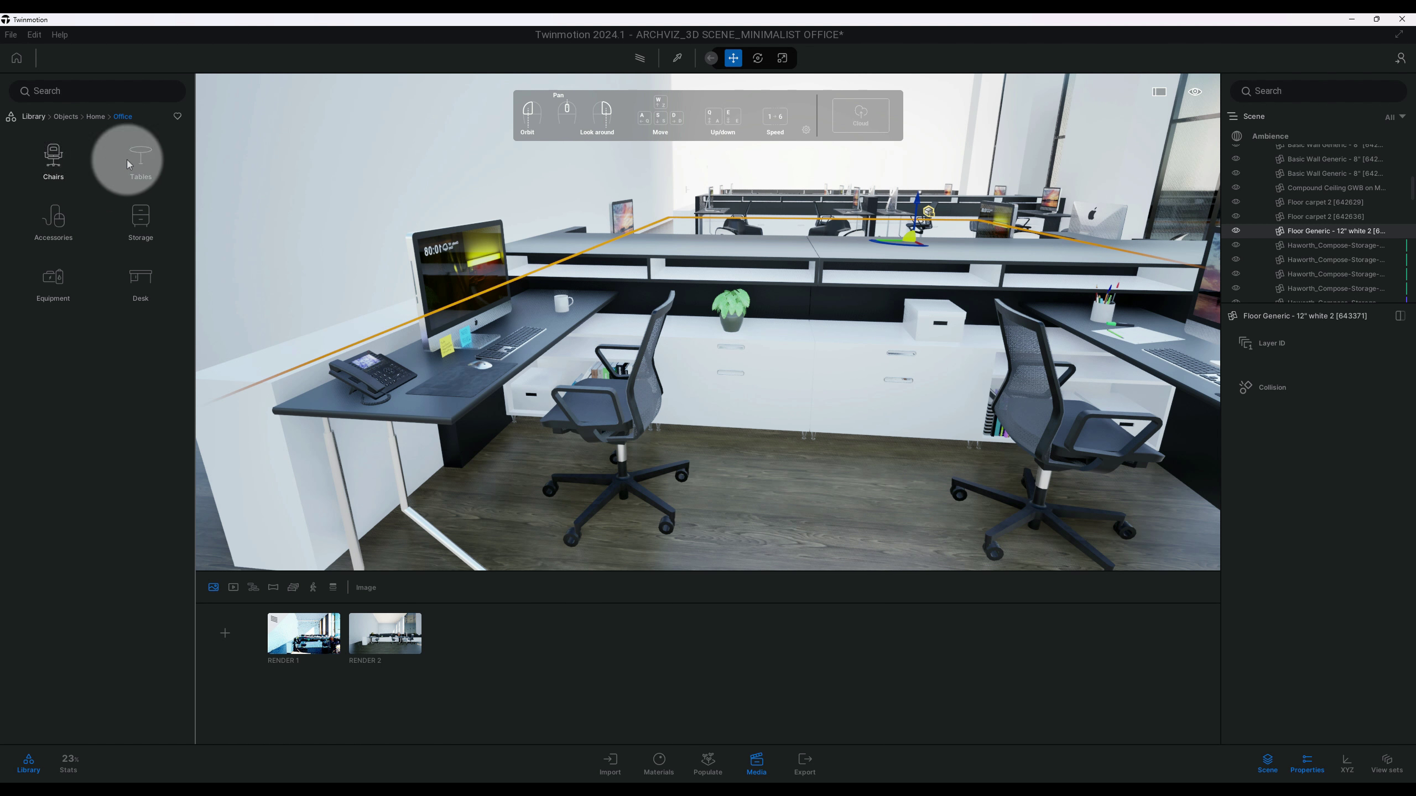
click(55, 155)
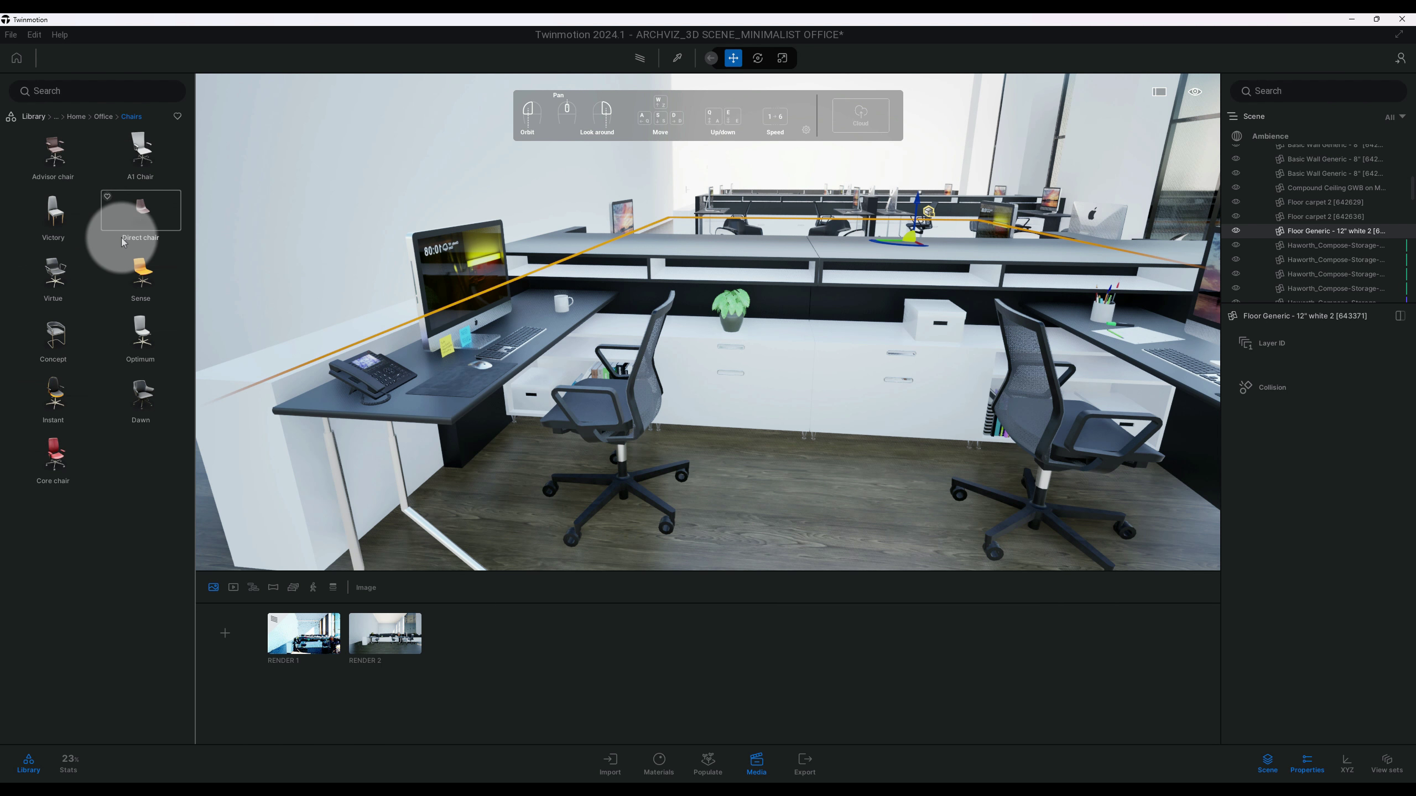
click(103, 116)
click(59, 215)
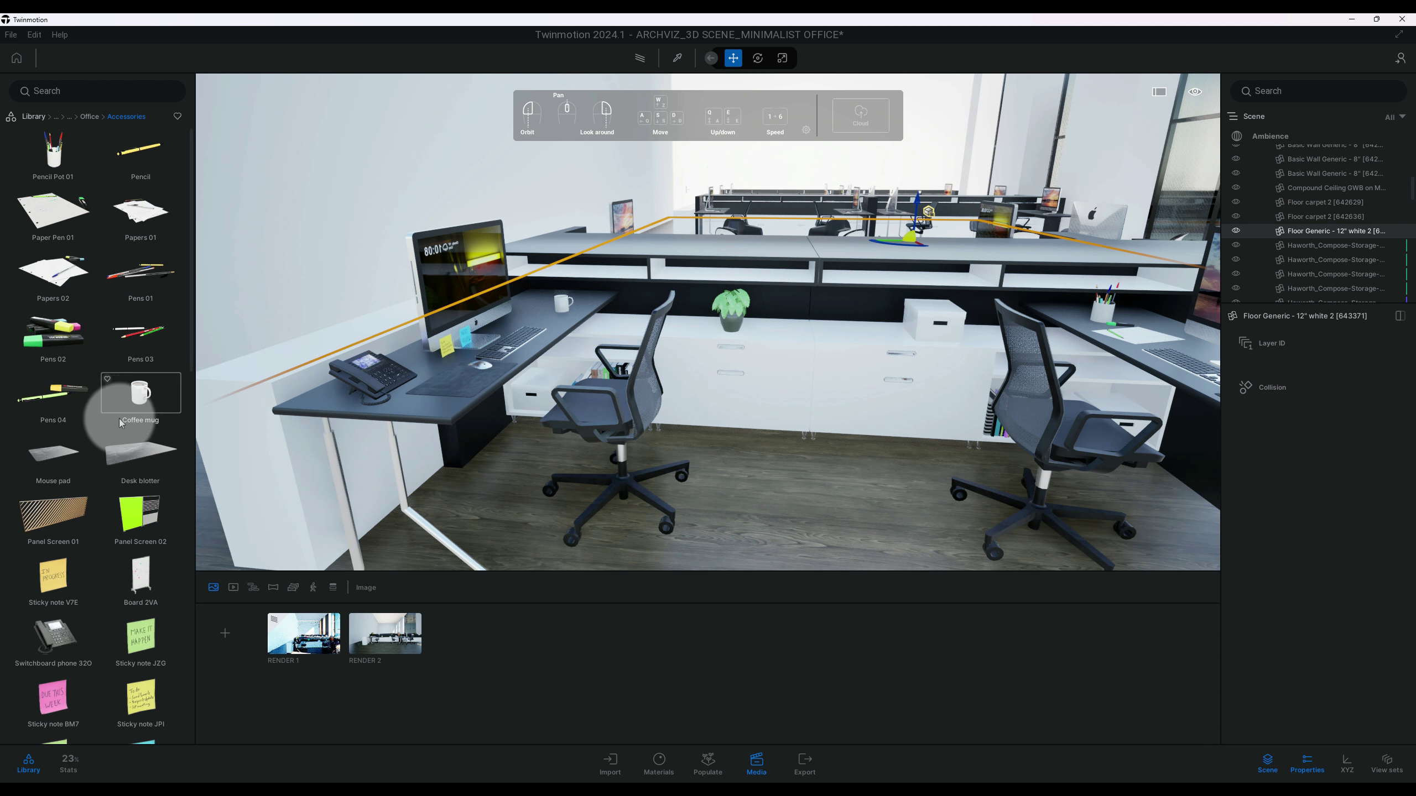
scroll(116, 465, down, 1)
click(34, 116)
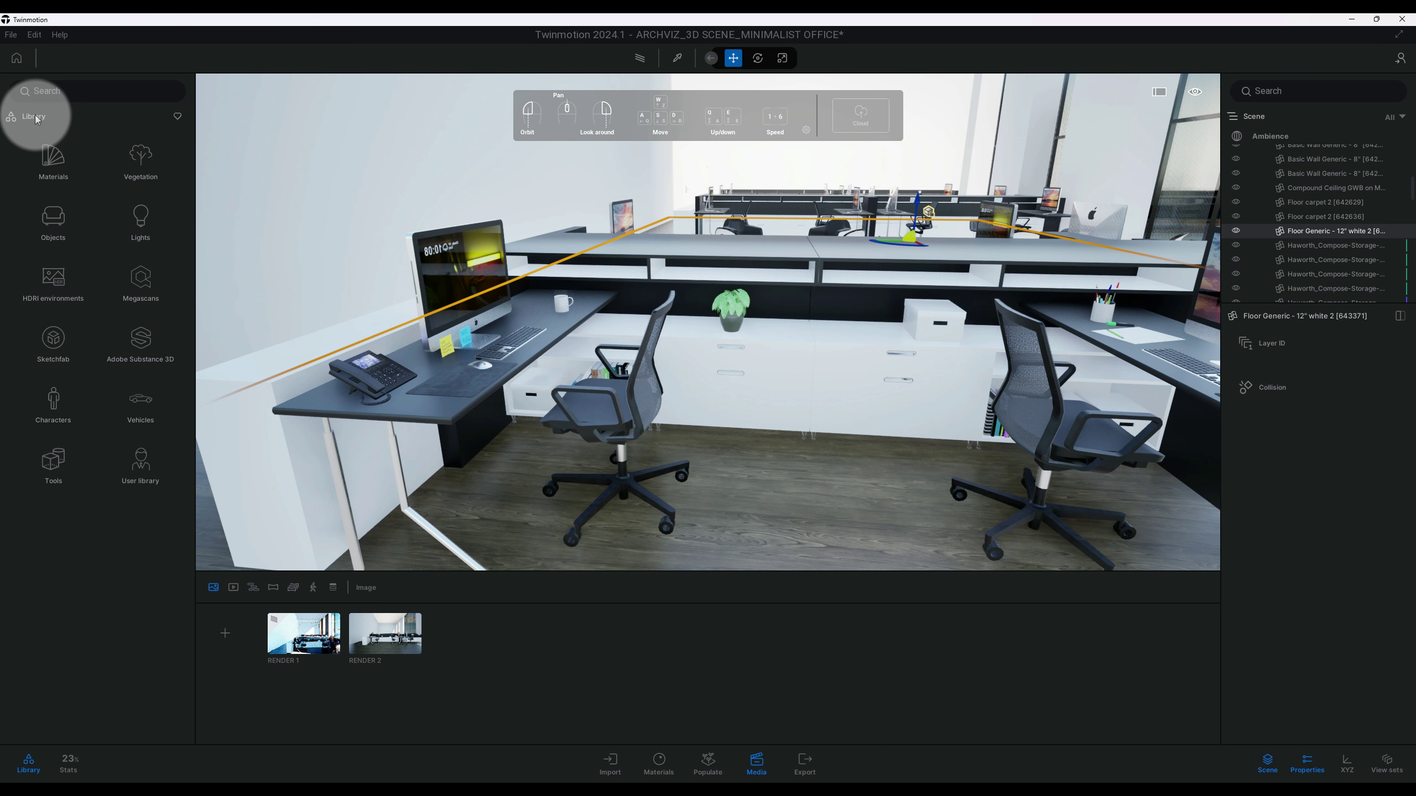
Select the Colocasia plant, white box and Book 05 set, then orbit to a wide office view.
drag(706, 448, 670, 348)
click(609, 305)
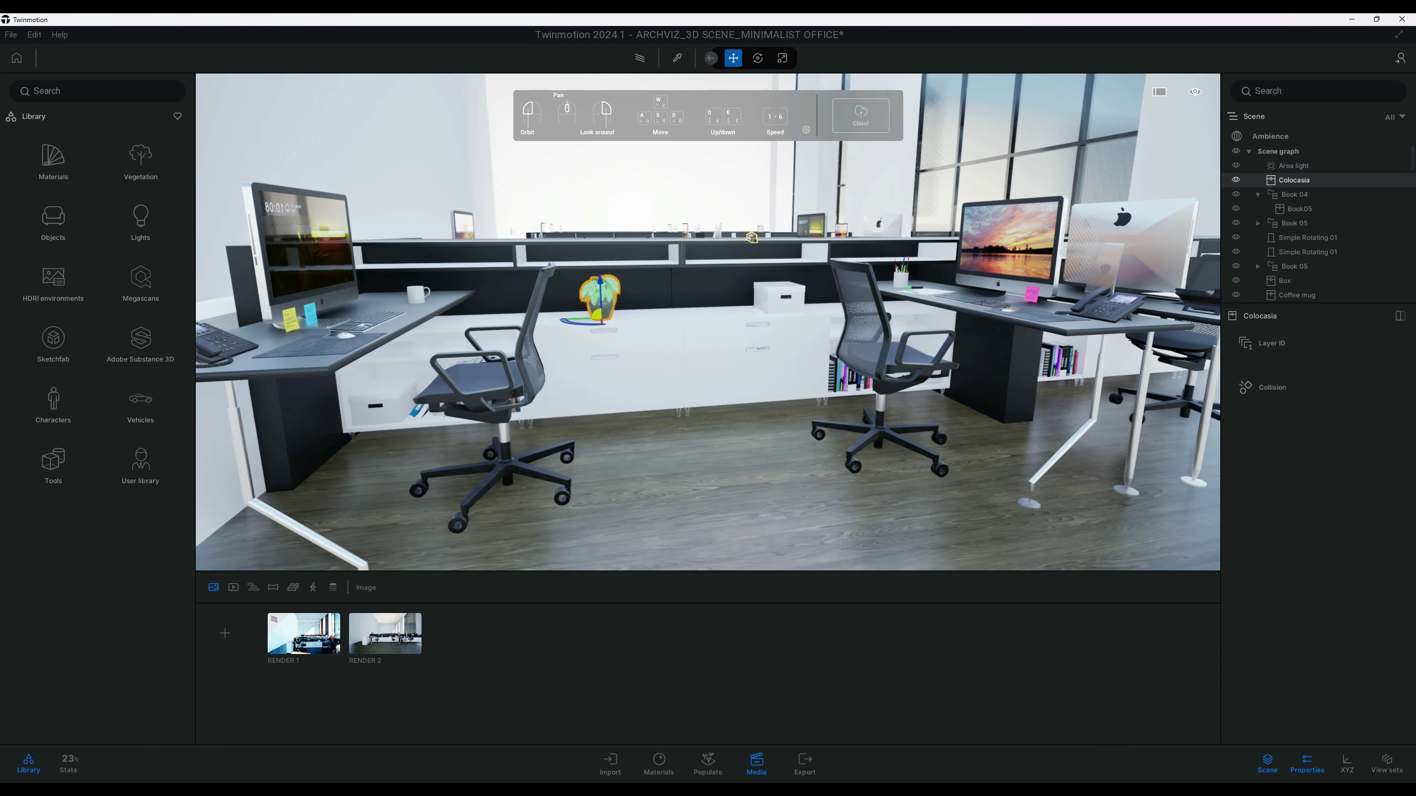
click(778, 318)
drag(758, 371, 467, 409)
click(468, 408)
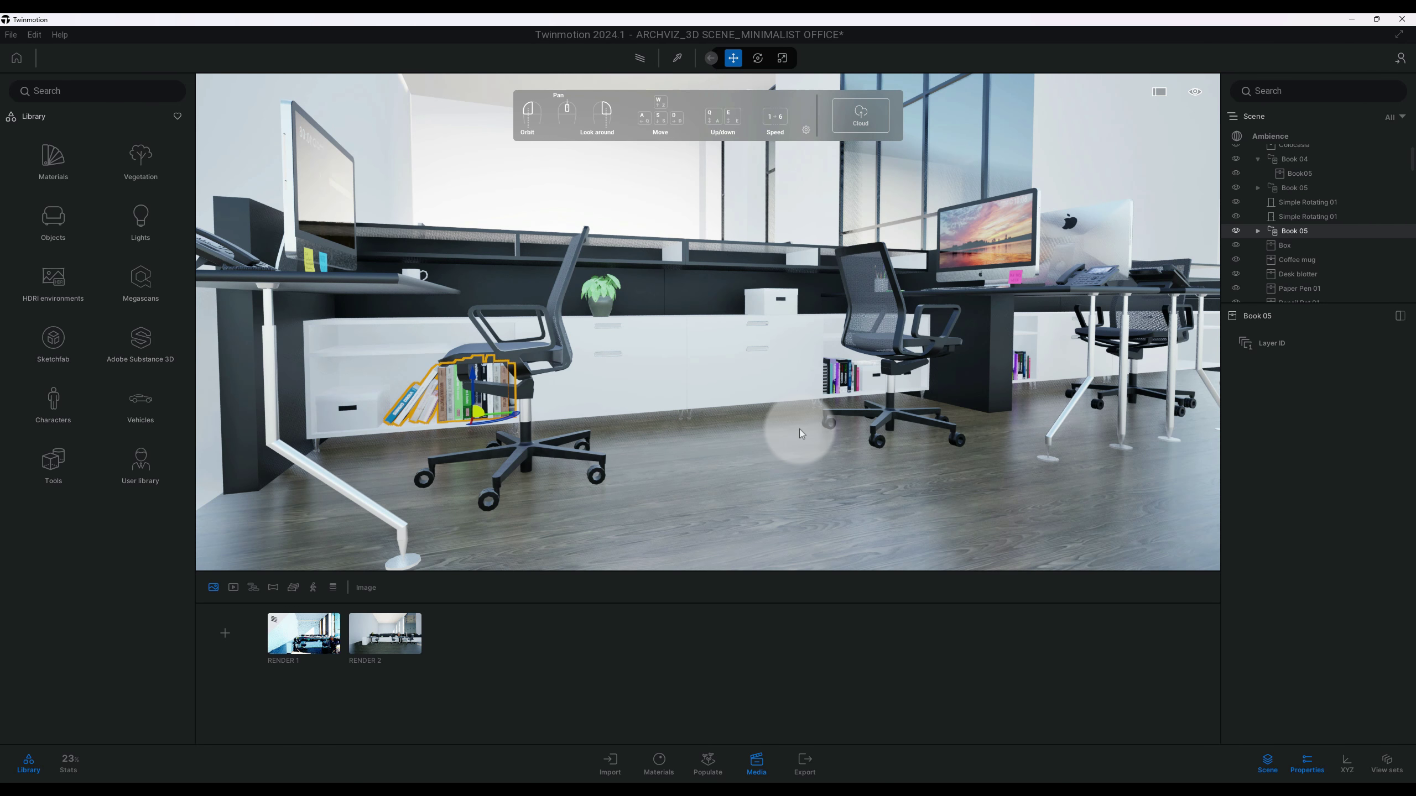
drag(792, 434, 853, 264)
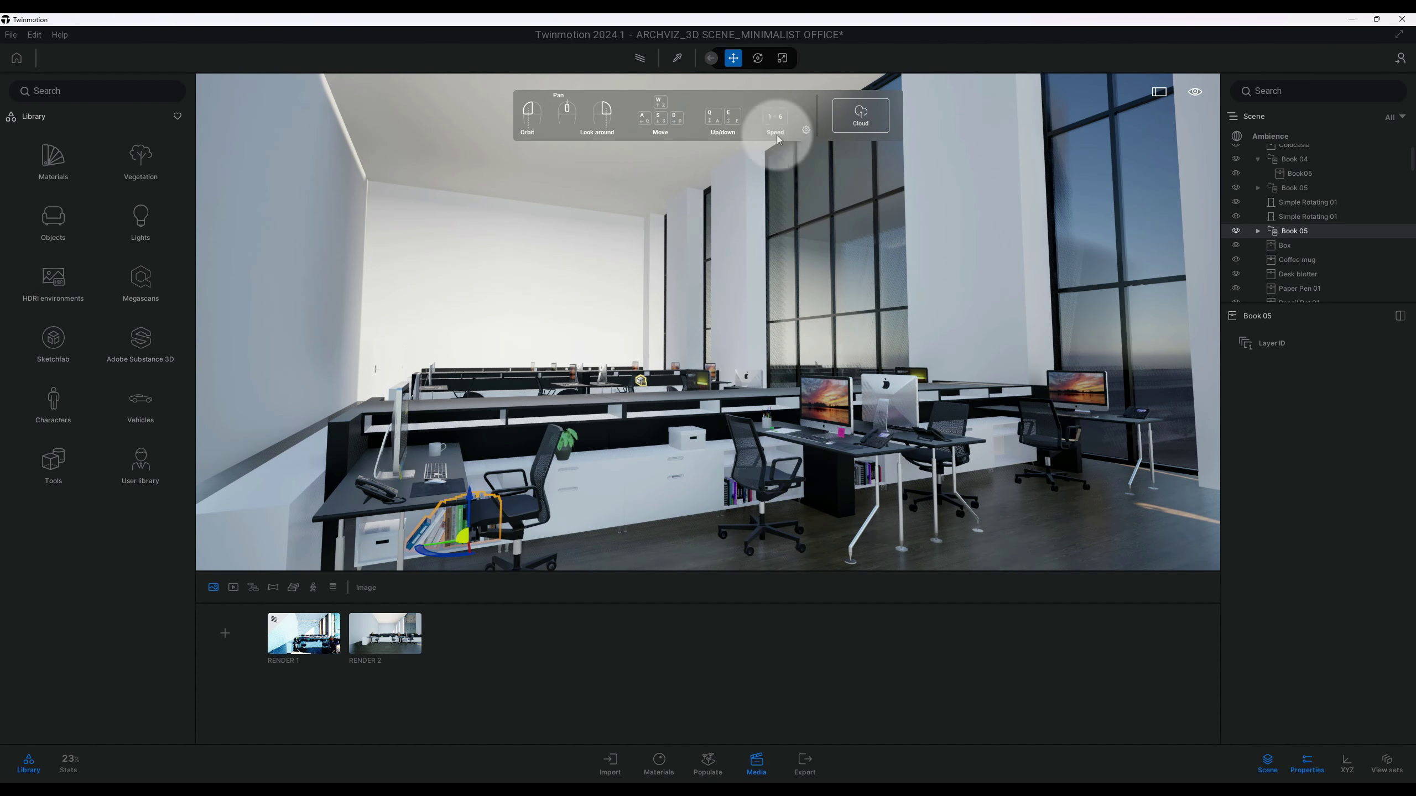
Bring the camera from a high overview down to a level view of both workstations.
drag(825, 184, 723, 306)
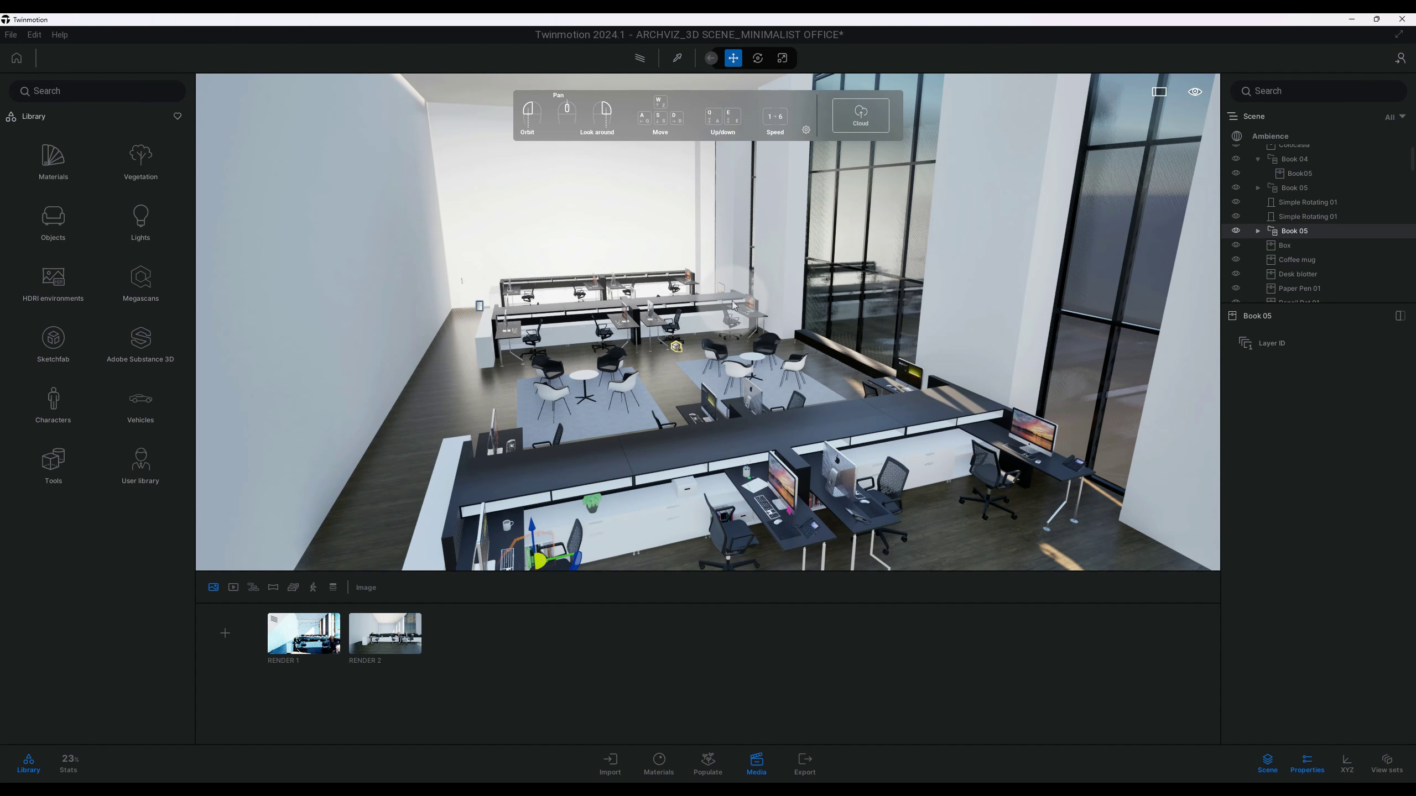
scroll(692, 411, up, 5)
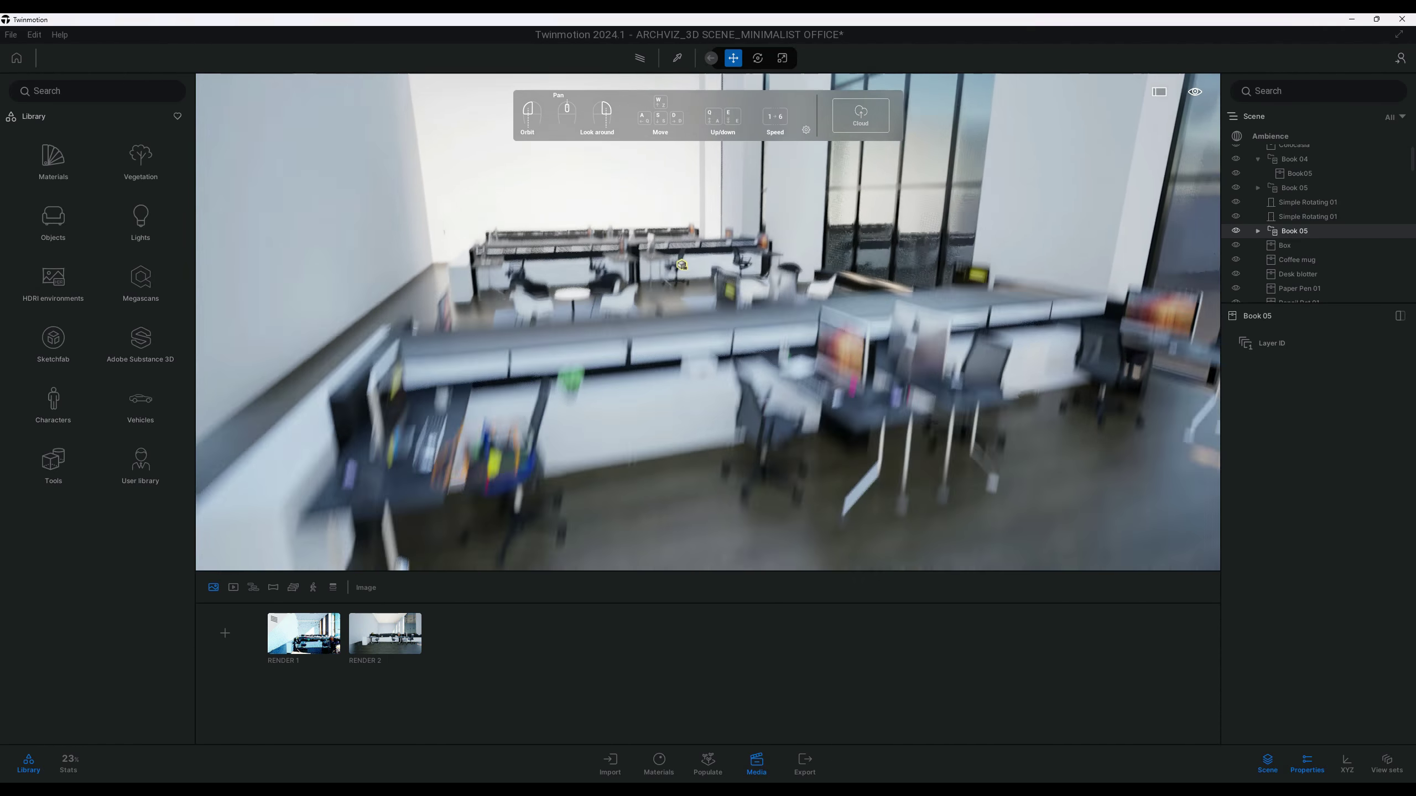
drag(692, 411, 690, 387)
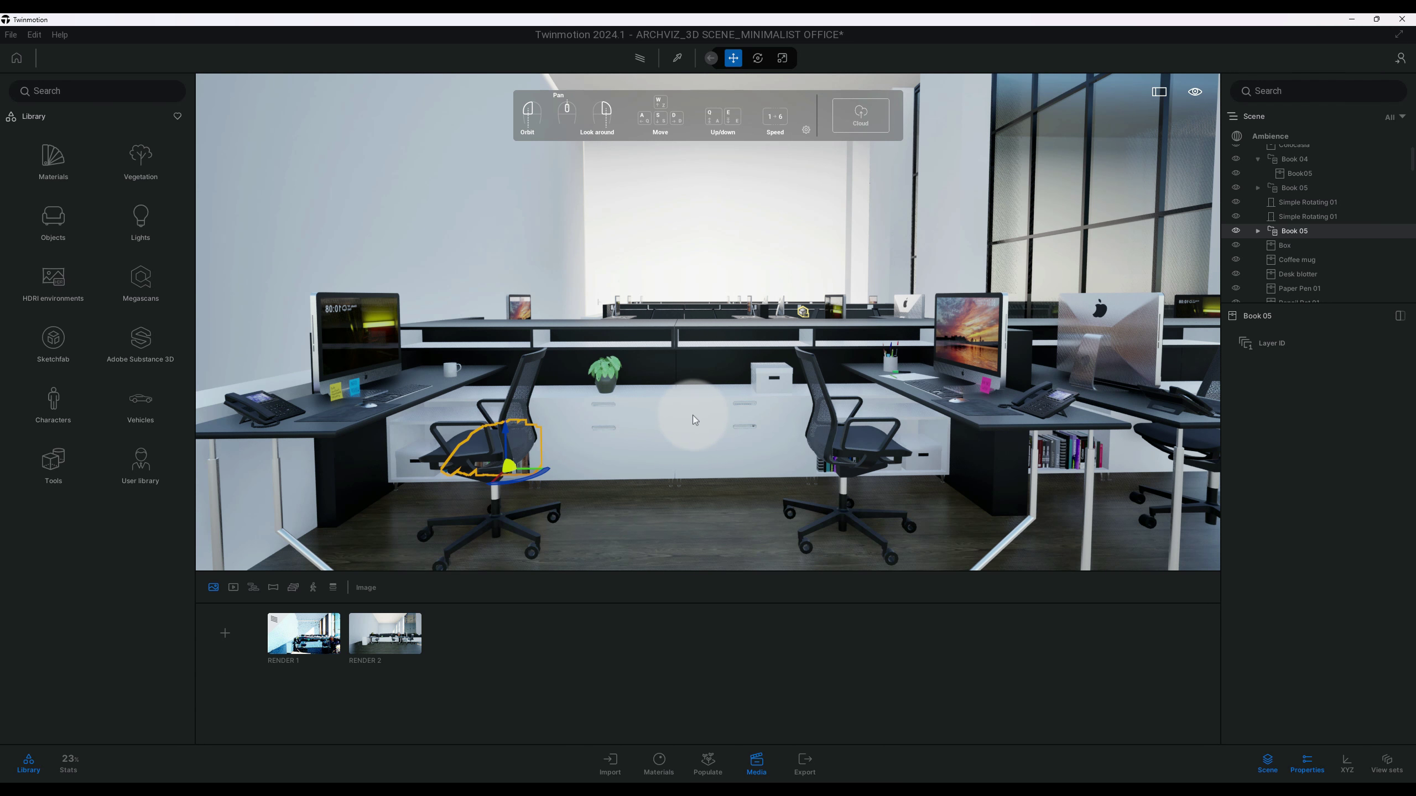
drag(698, 420, 699, 427)
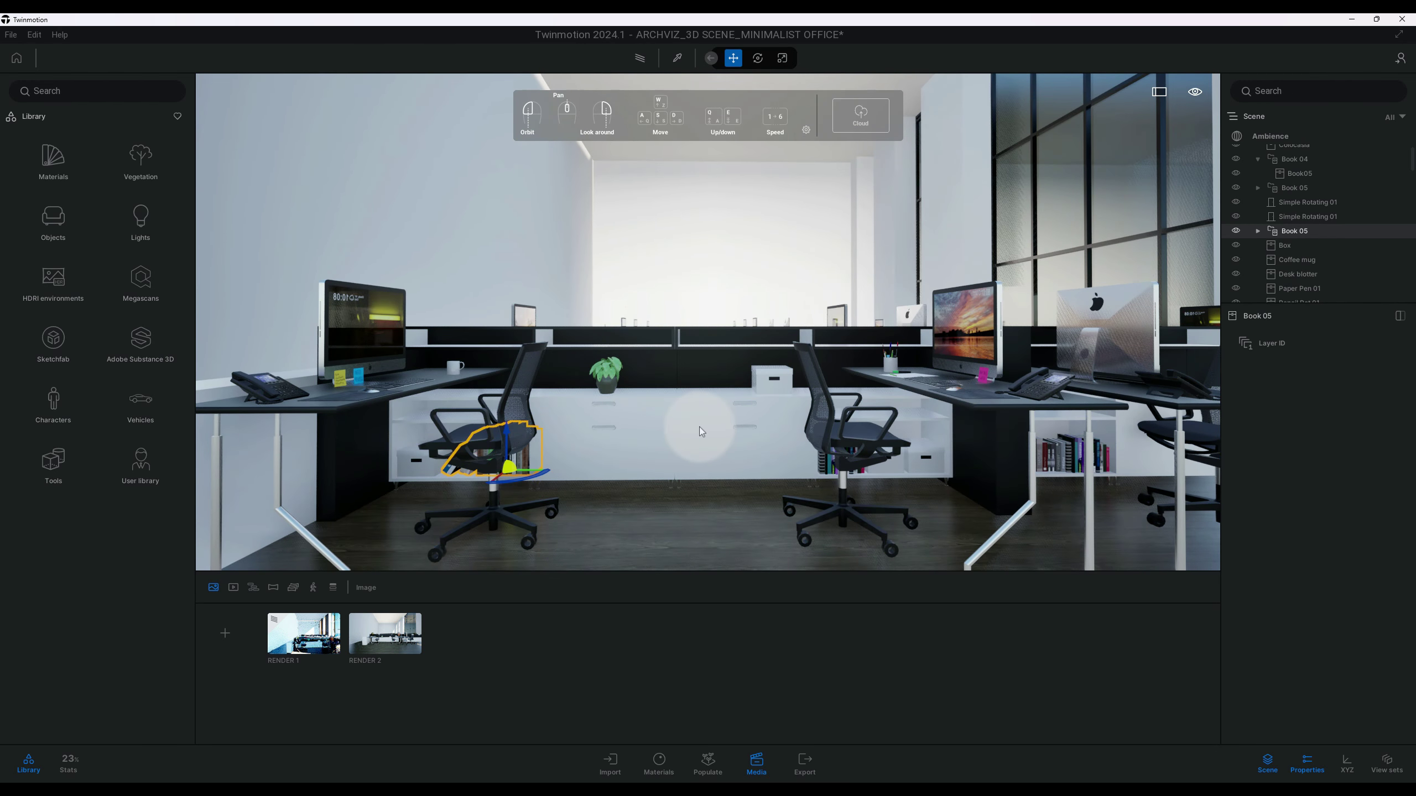
Open RENDER 2 with its camera view and look over its options menu.
click(403, 656)
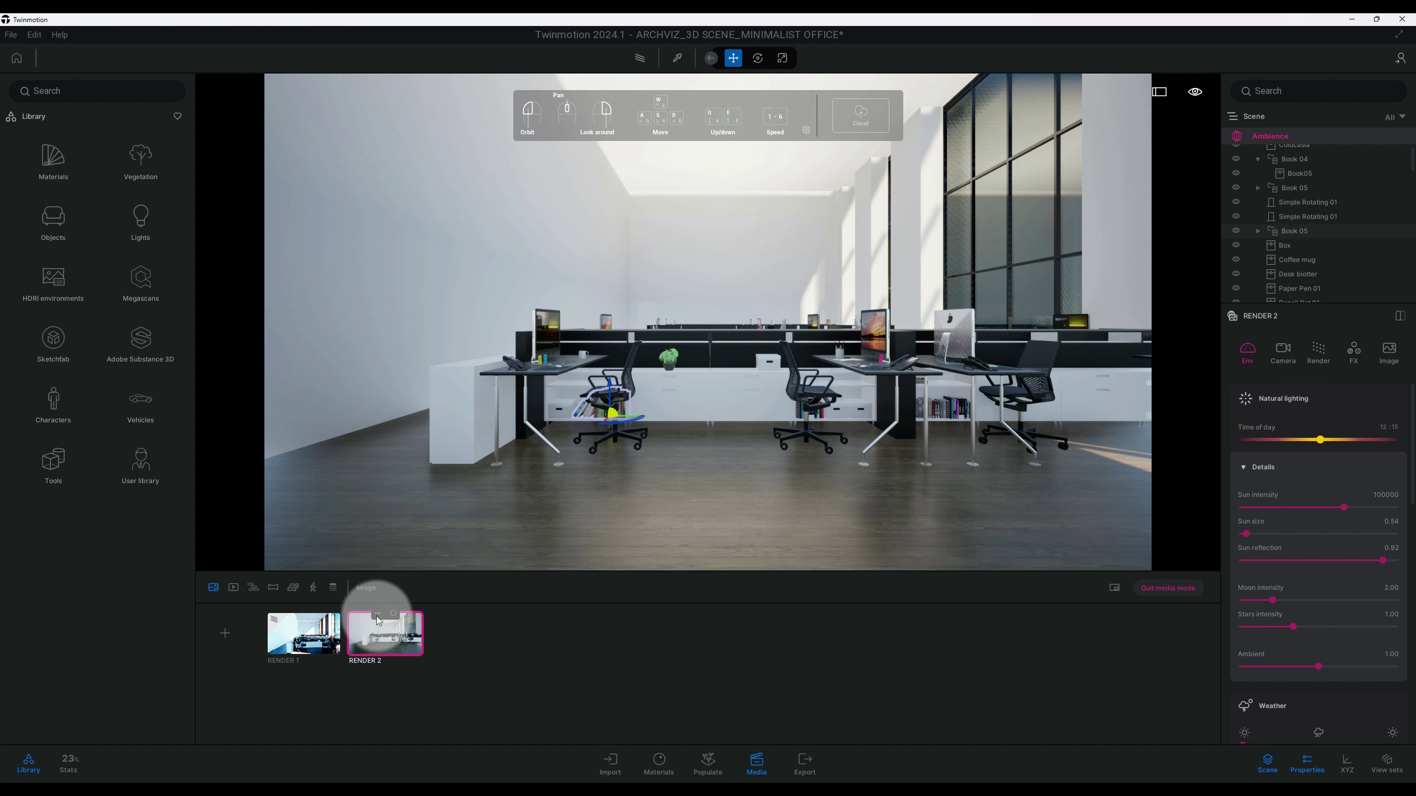
click(378, 615)
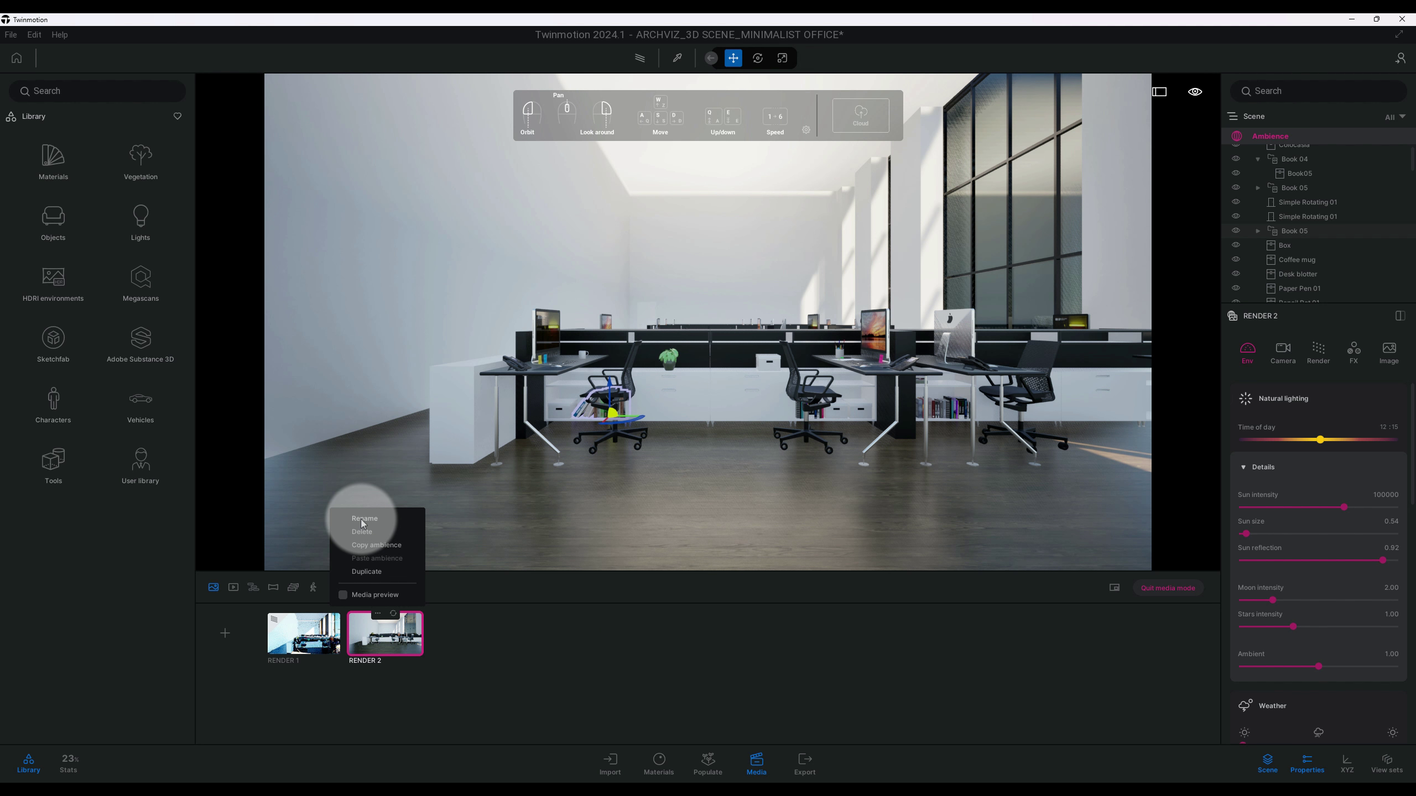
click(378, 613)
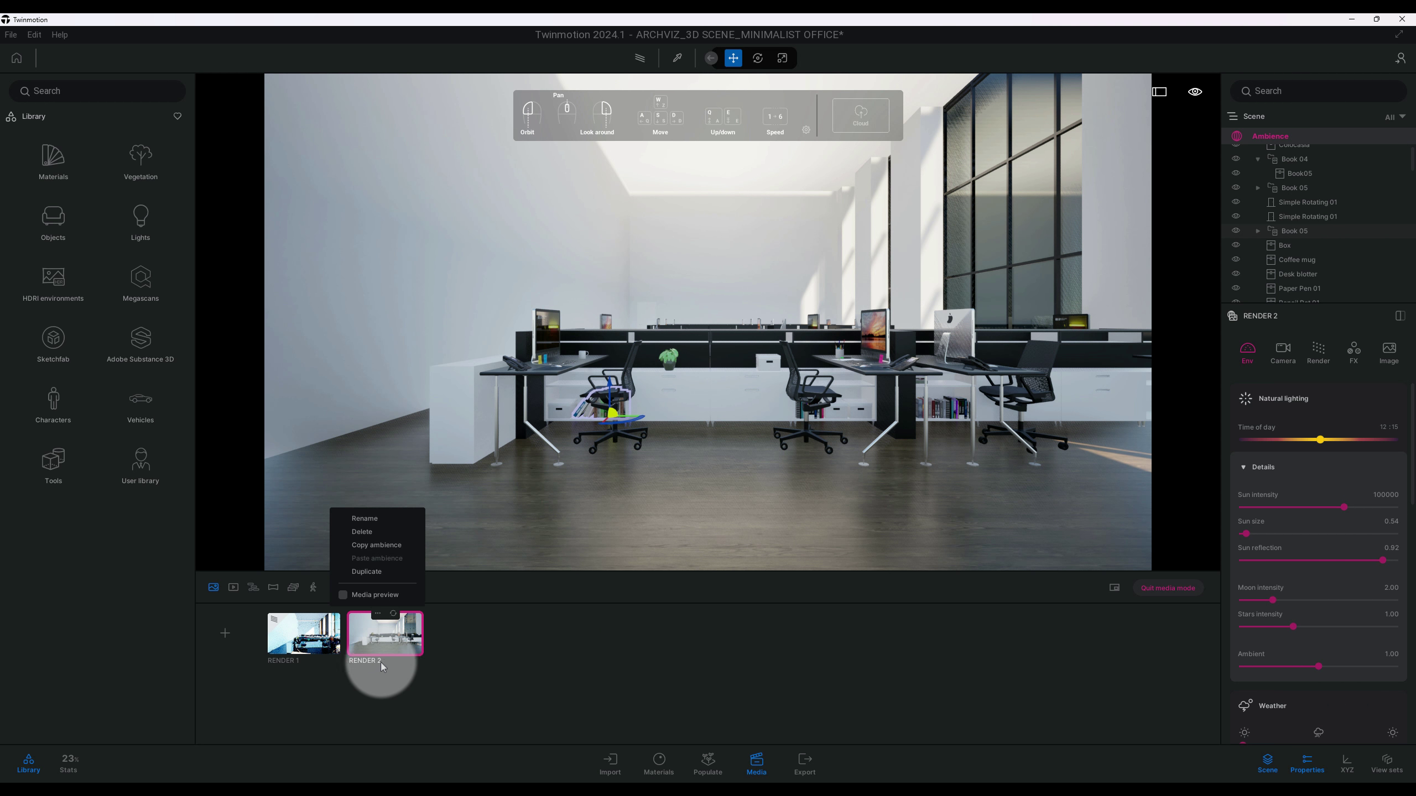
click(565, 612)
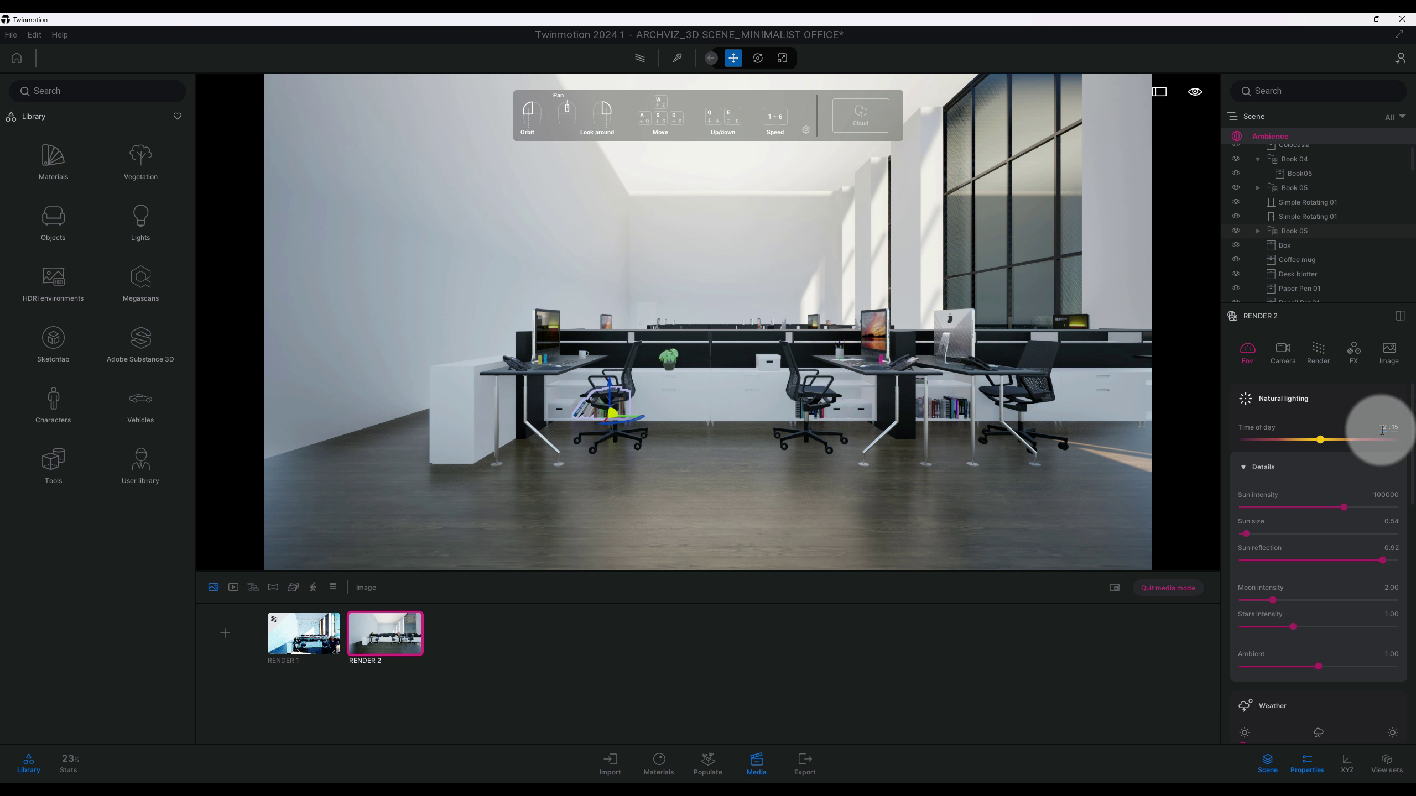
Set Render 2's sun intensity to 25000, then scroll down to Weather and Location.
scroll(1334, 438, down, 1)
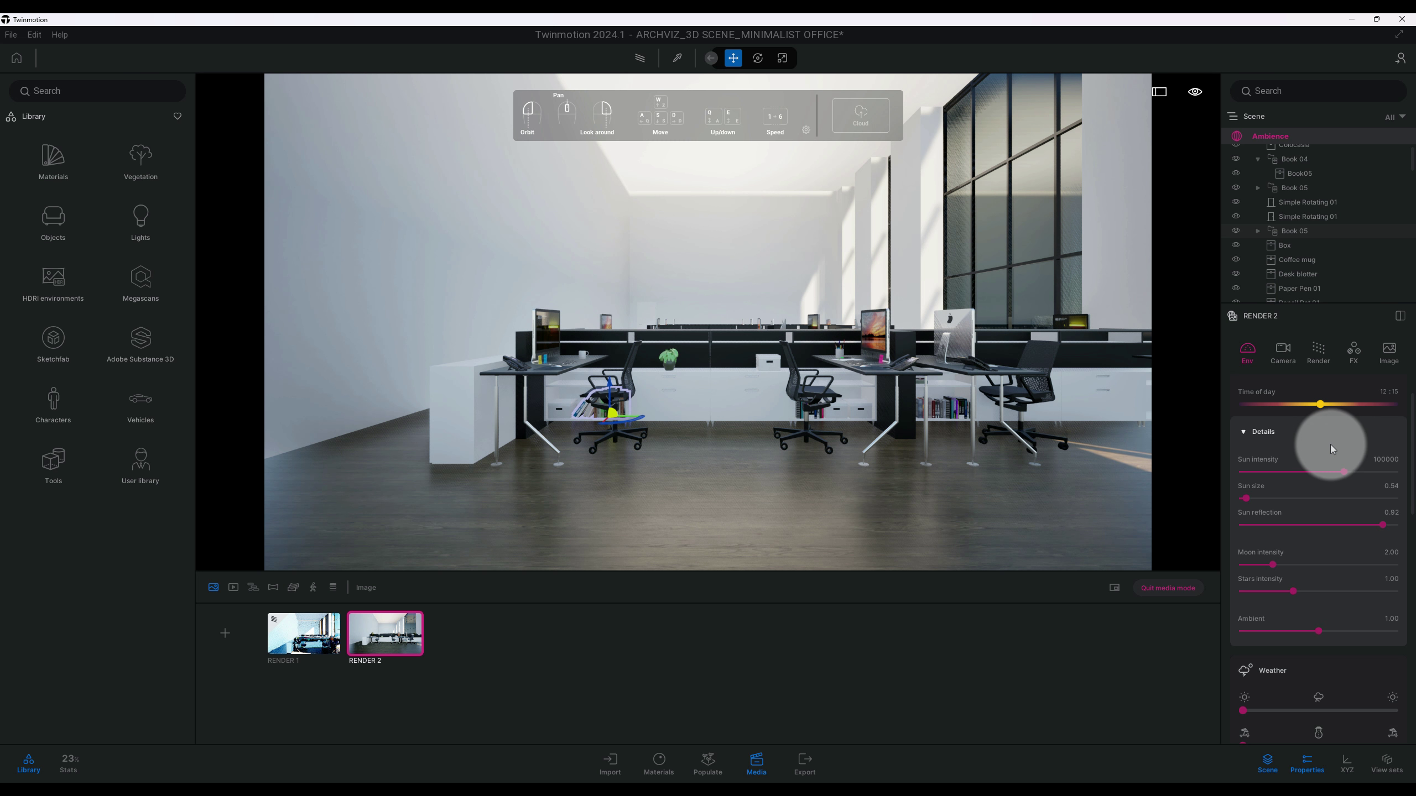
click(1386, 461)
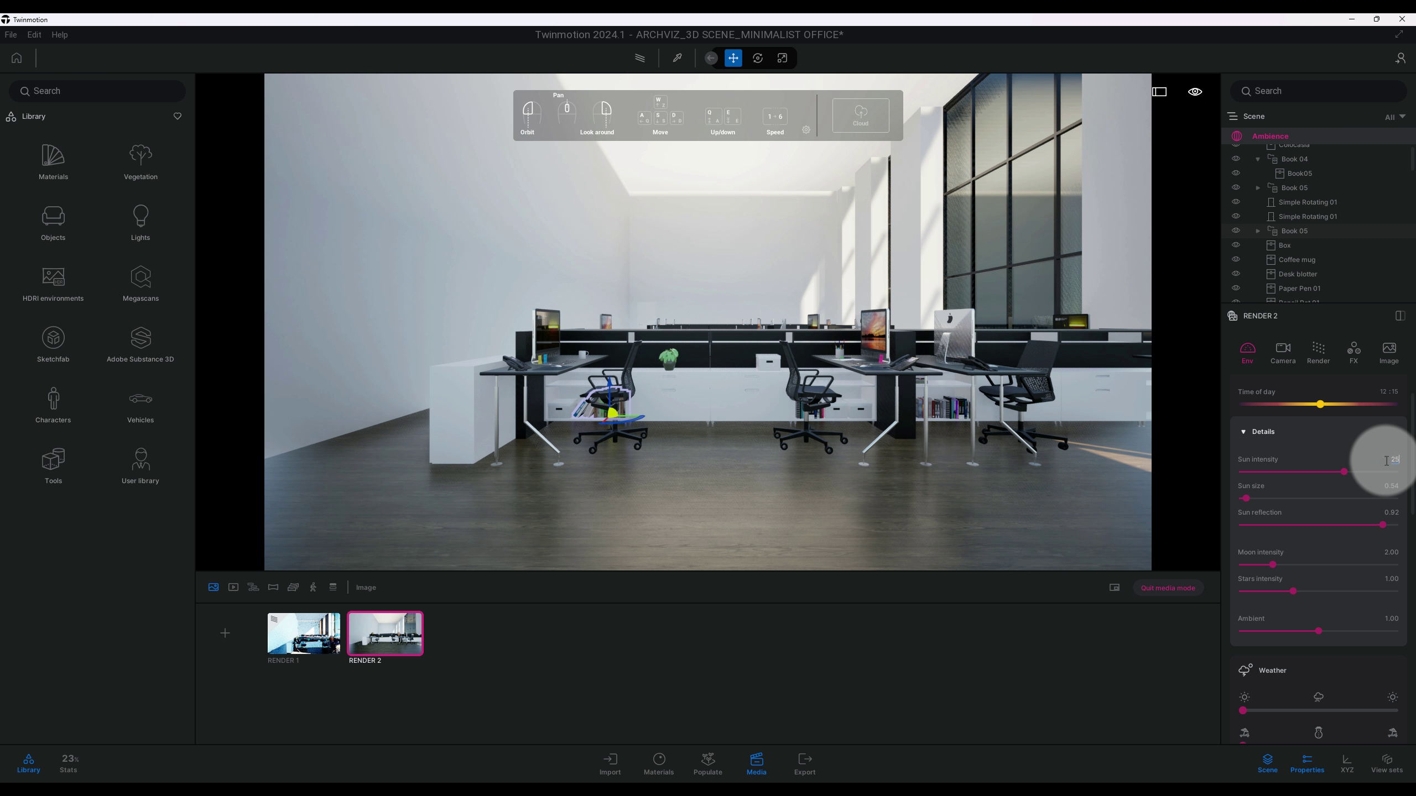
text(25000)
key(Return)
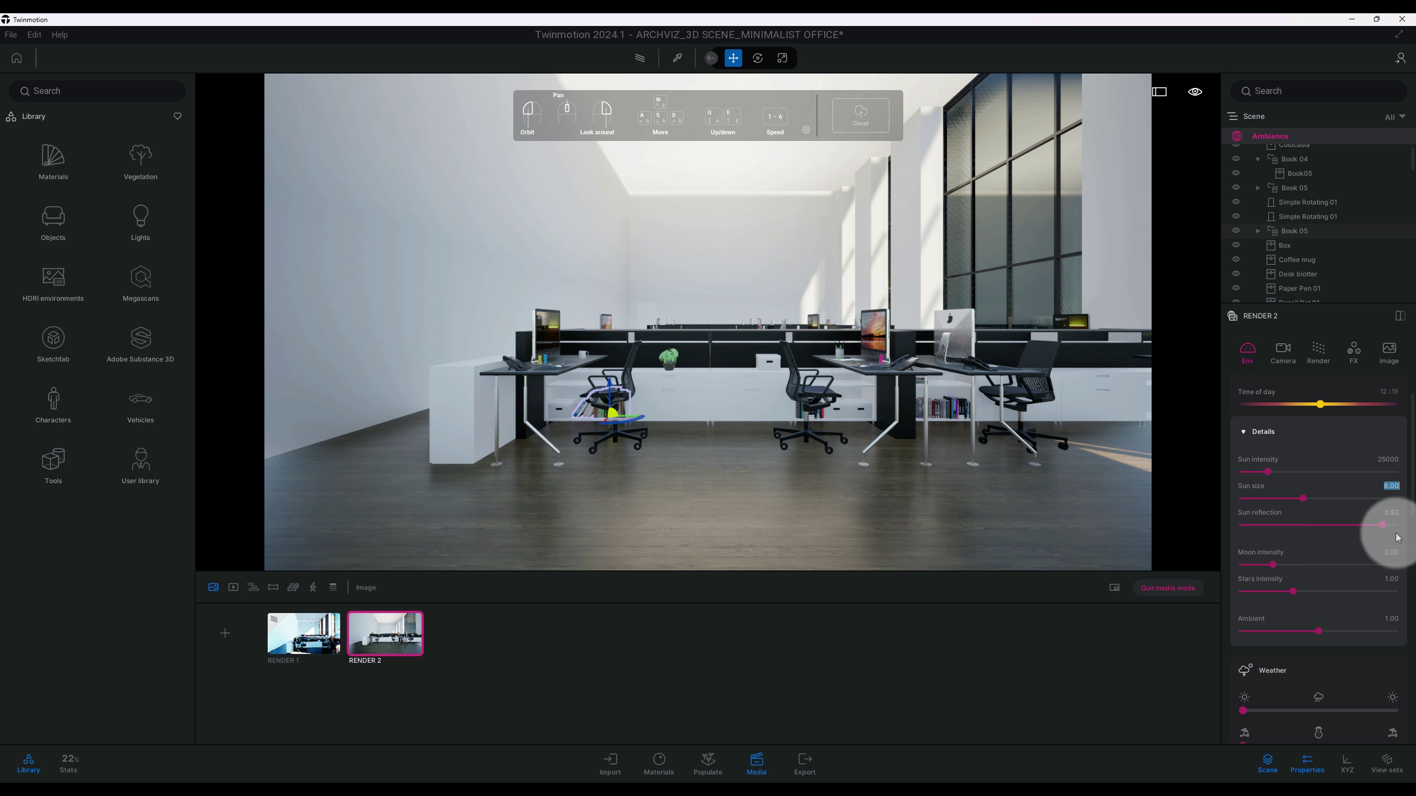
scroll(1392, 543, down, 1)
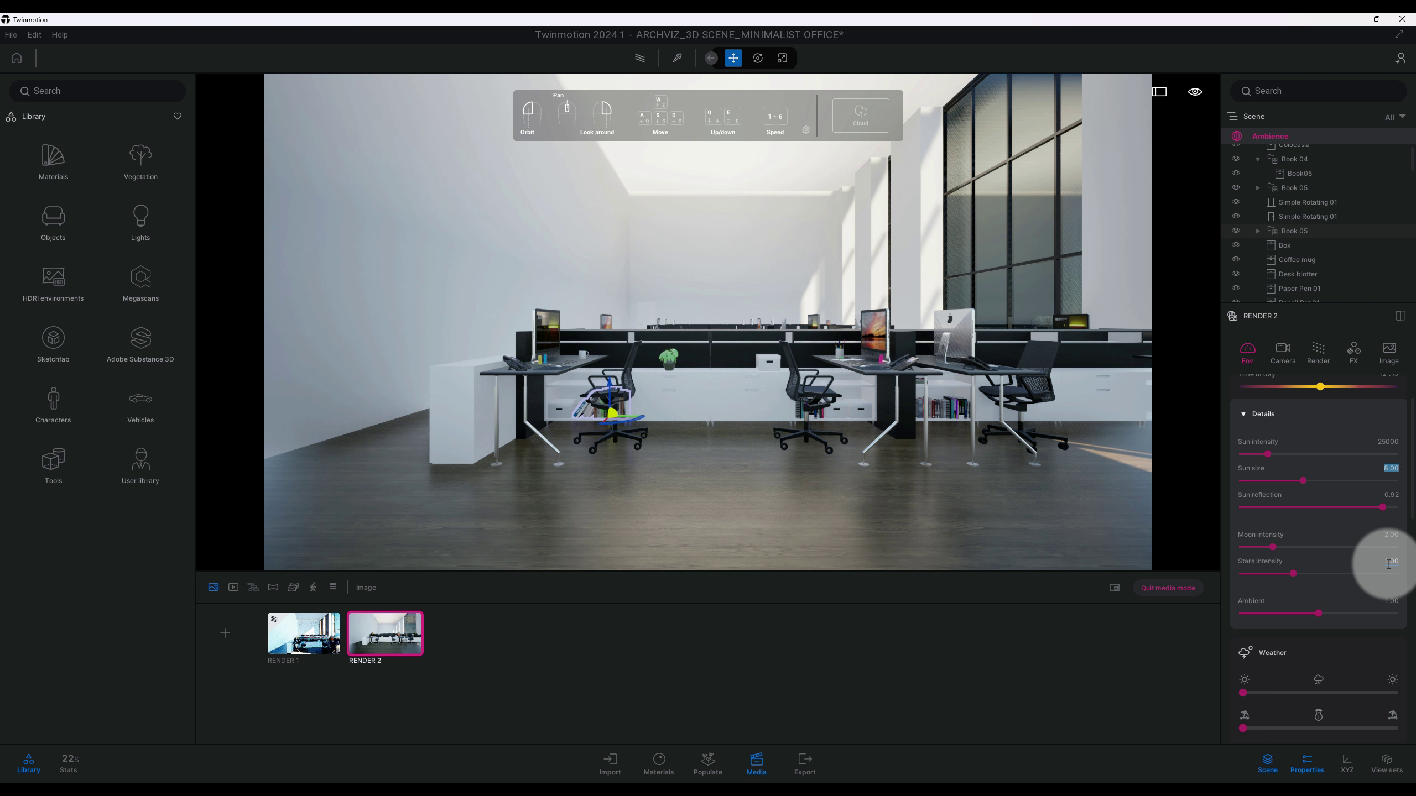
scroll(1379, 598, down, 1)
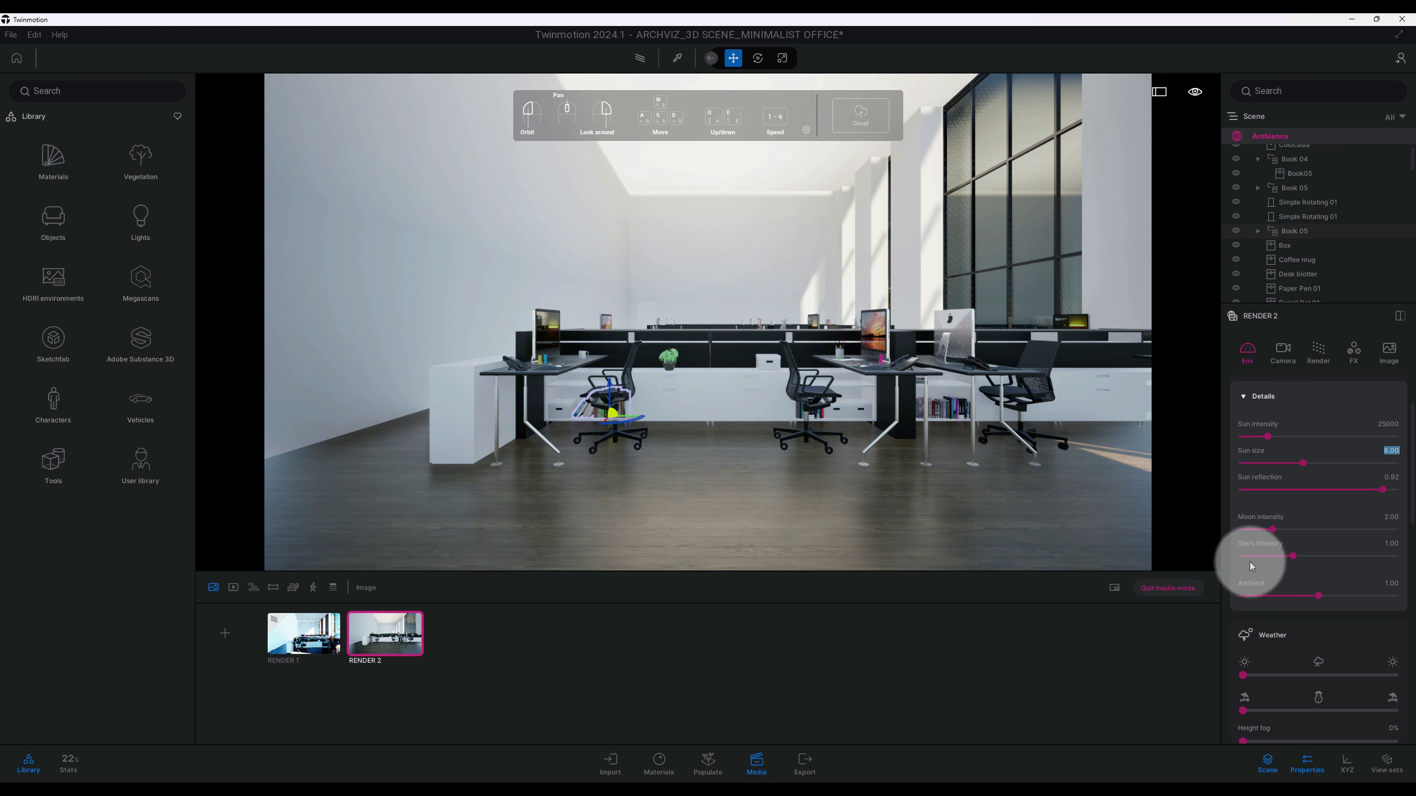
scroll(1356, 560, down, 5)
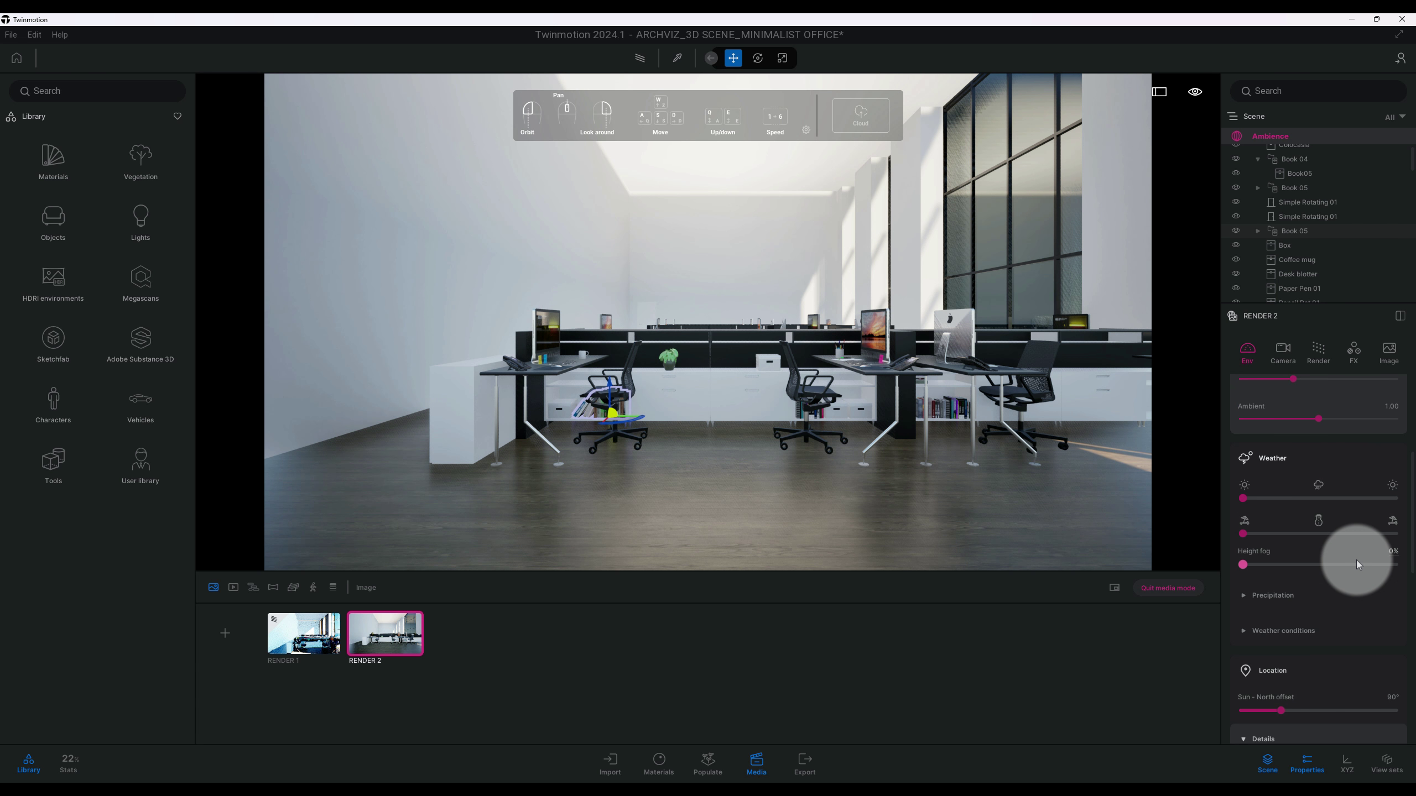
Set the sun's north offset to 45°.
click(1295, 592)
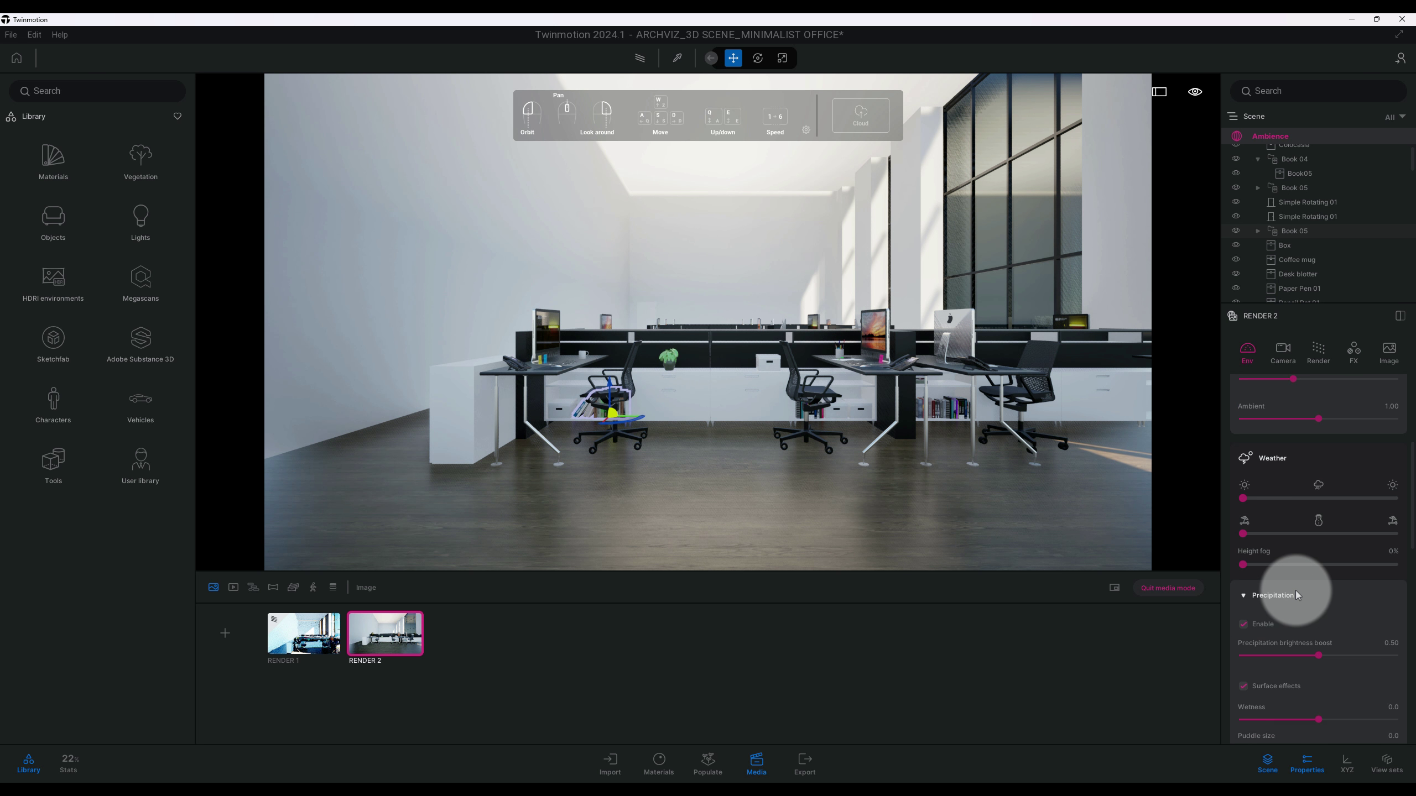
click(1296, 592)
scroll(1298, 588, down, 3)
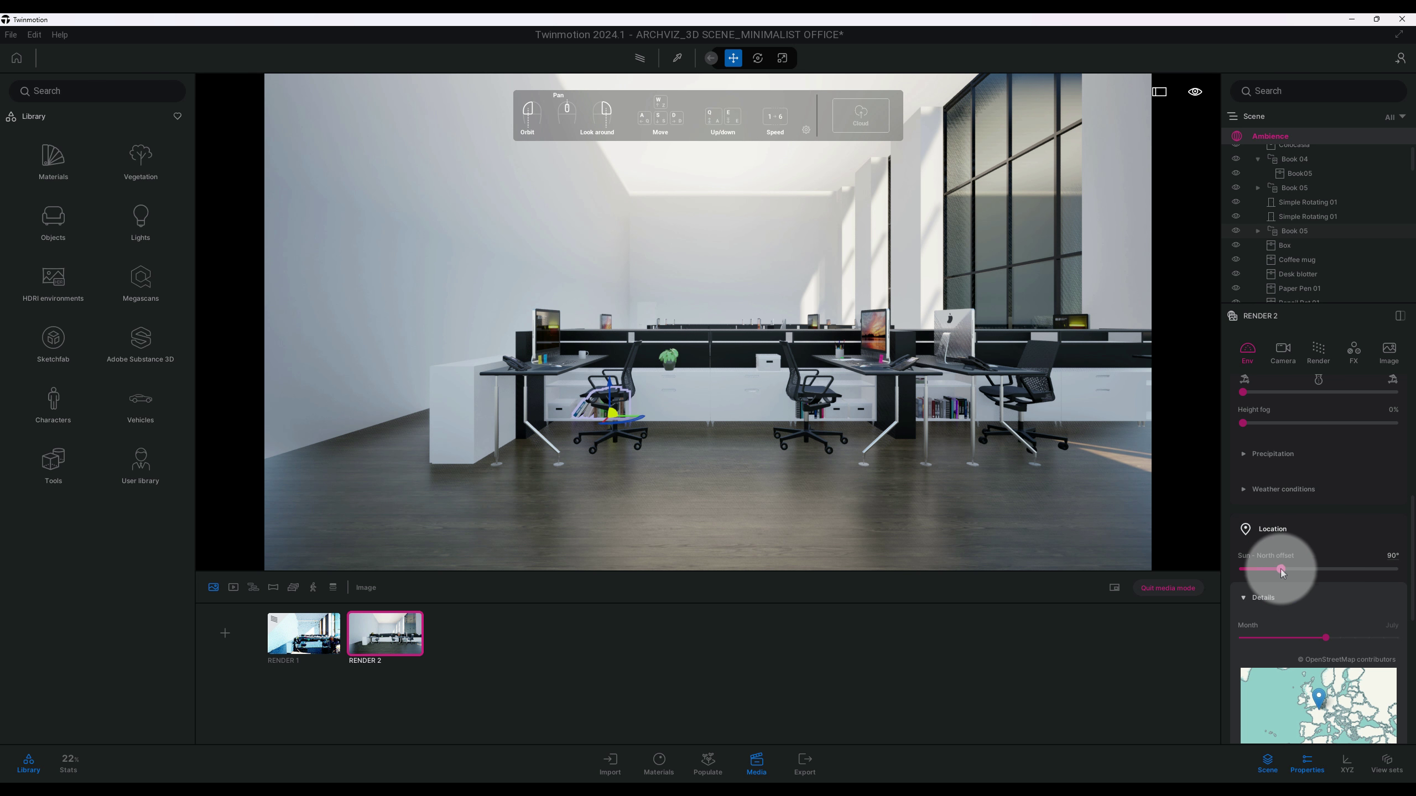
click(1390, 556)
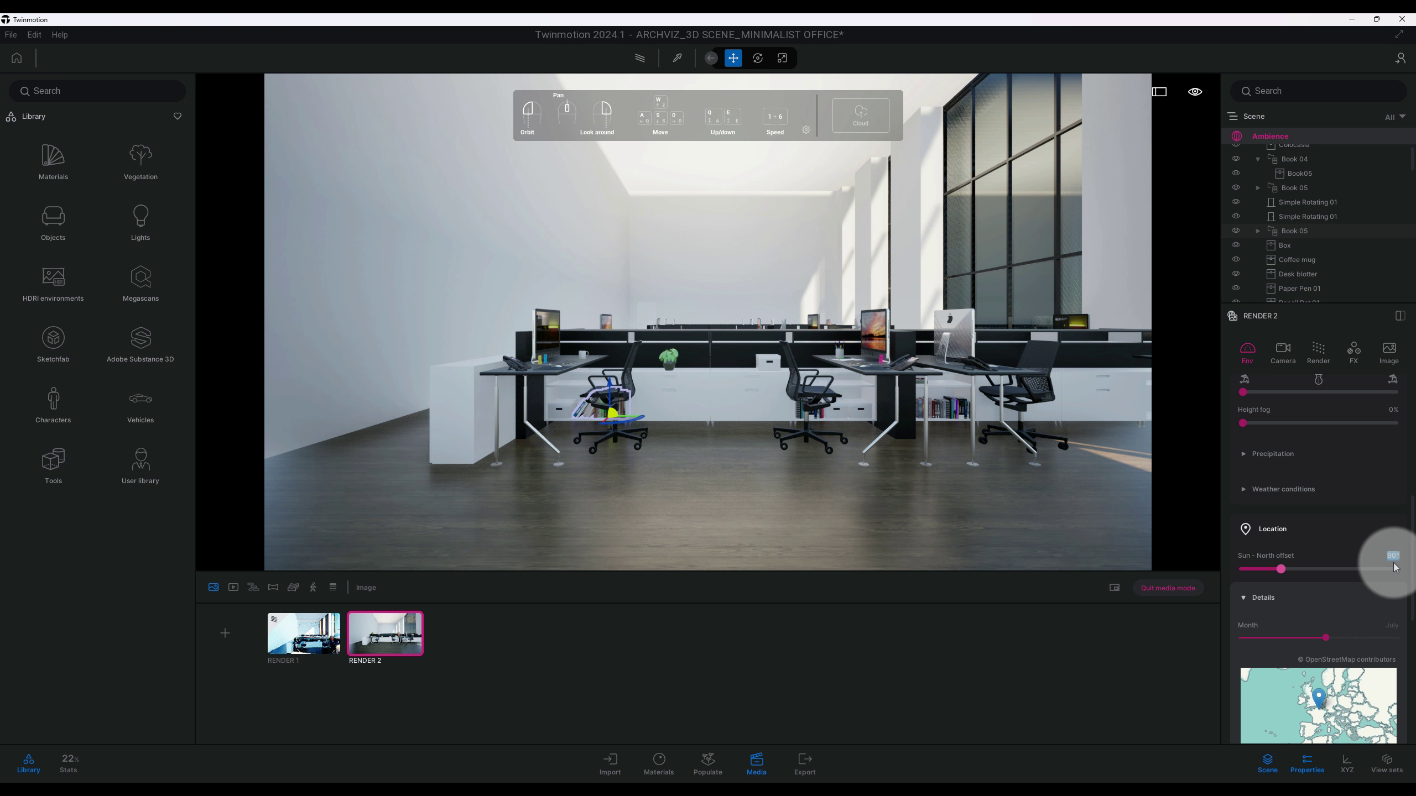
text(45)
key(Return)
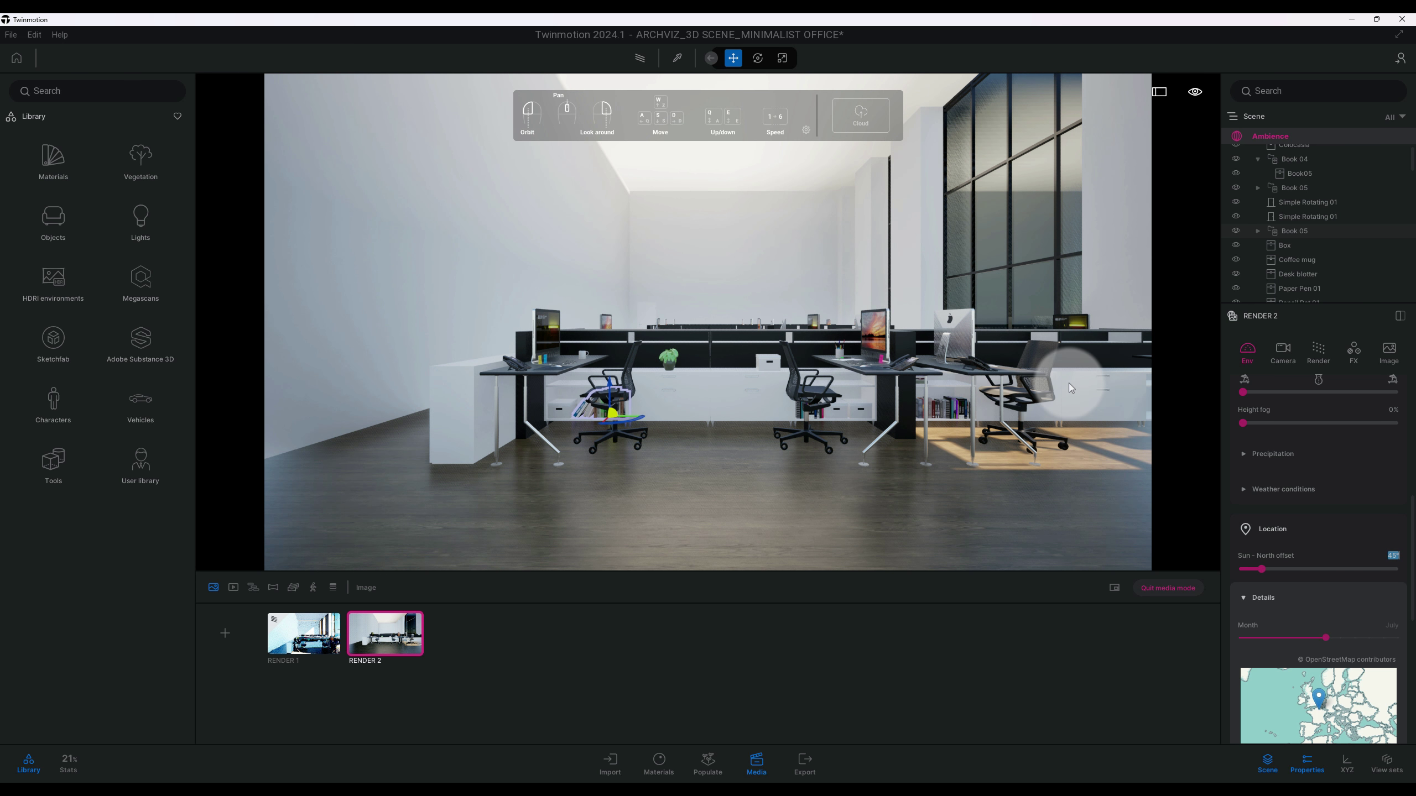
Move the Month slider to September so sunlight falls across the floor.
scroll(1358, 560, down, 3)
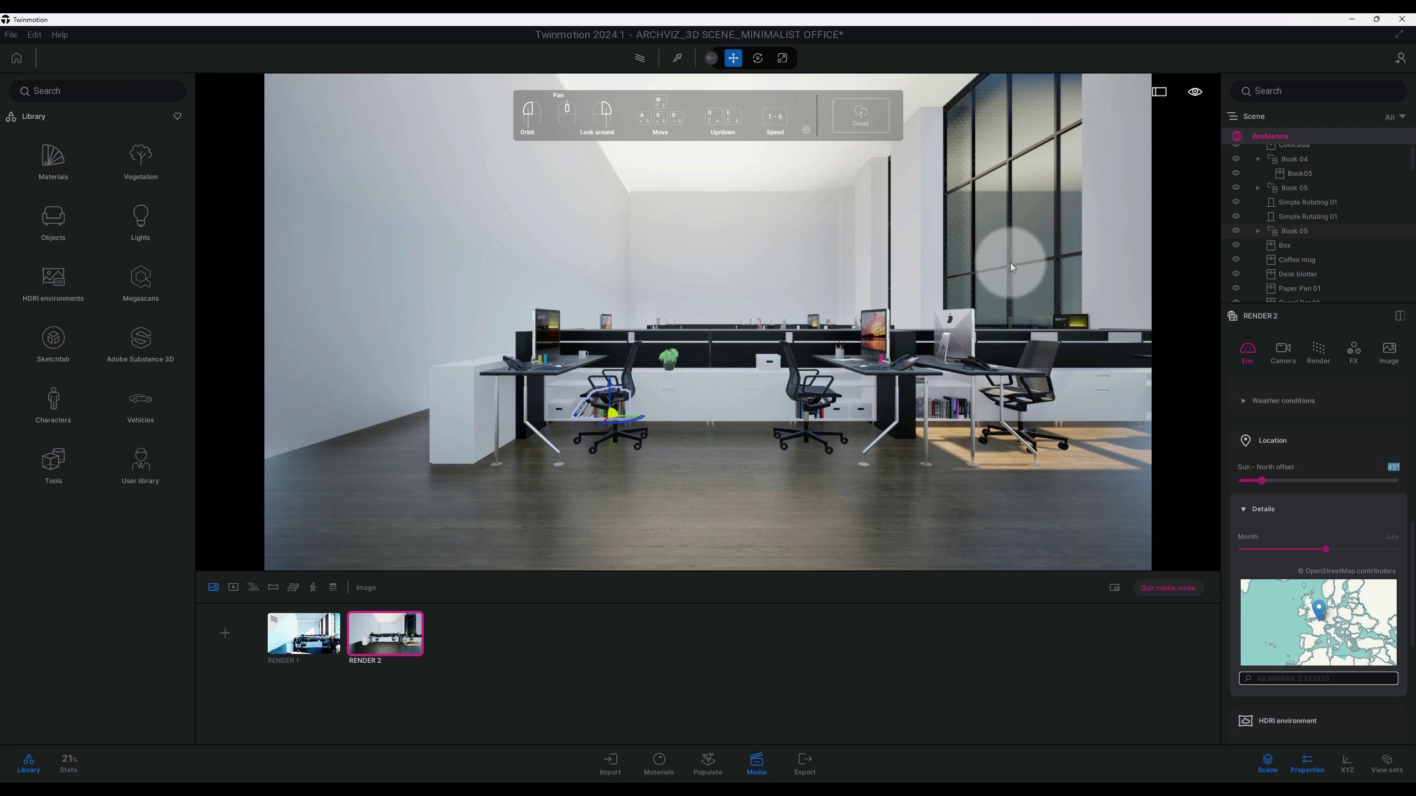
drag(1323, 549, 1343, 549)
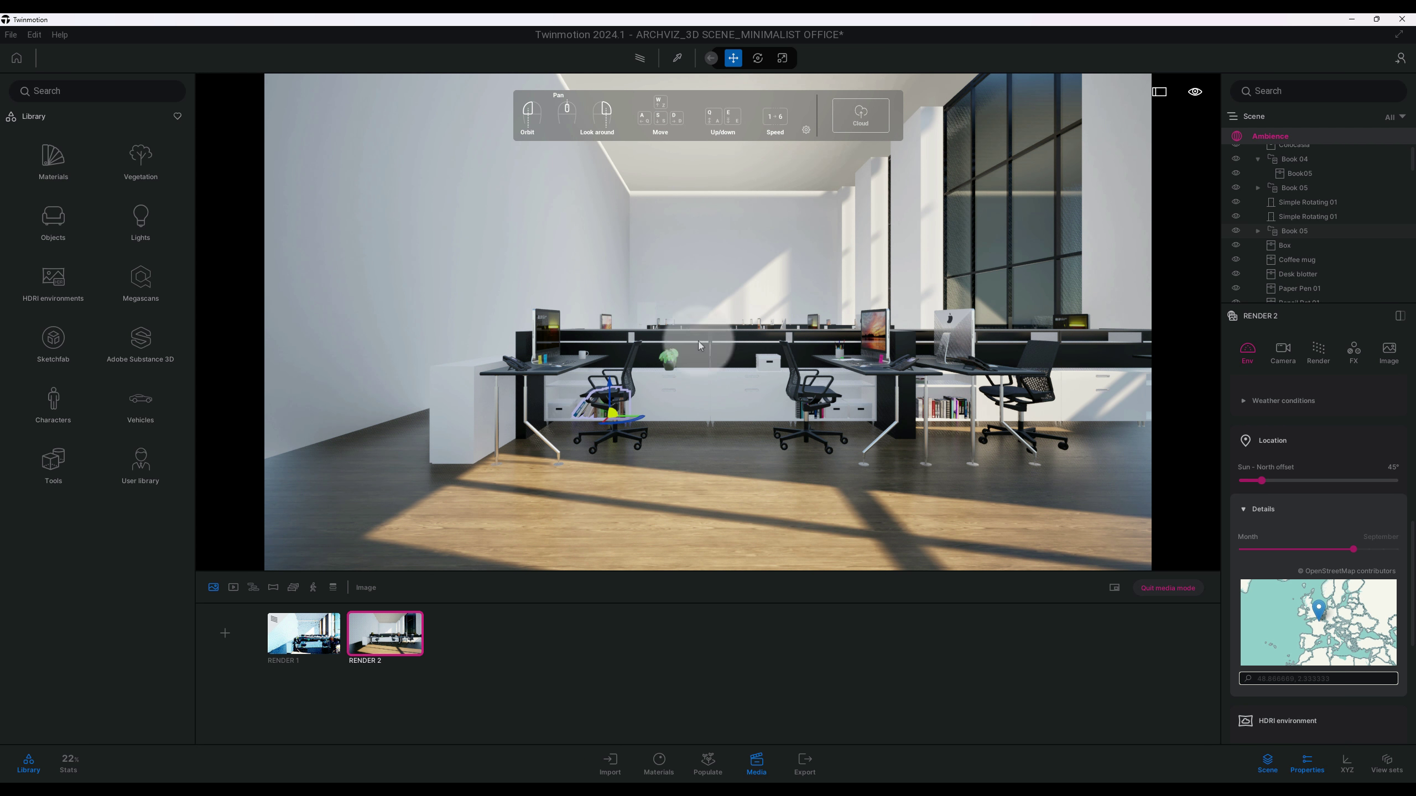
scroll(1355, 505, down, 1)
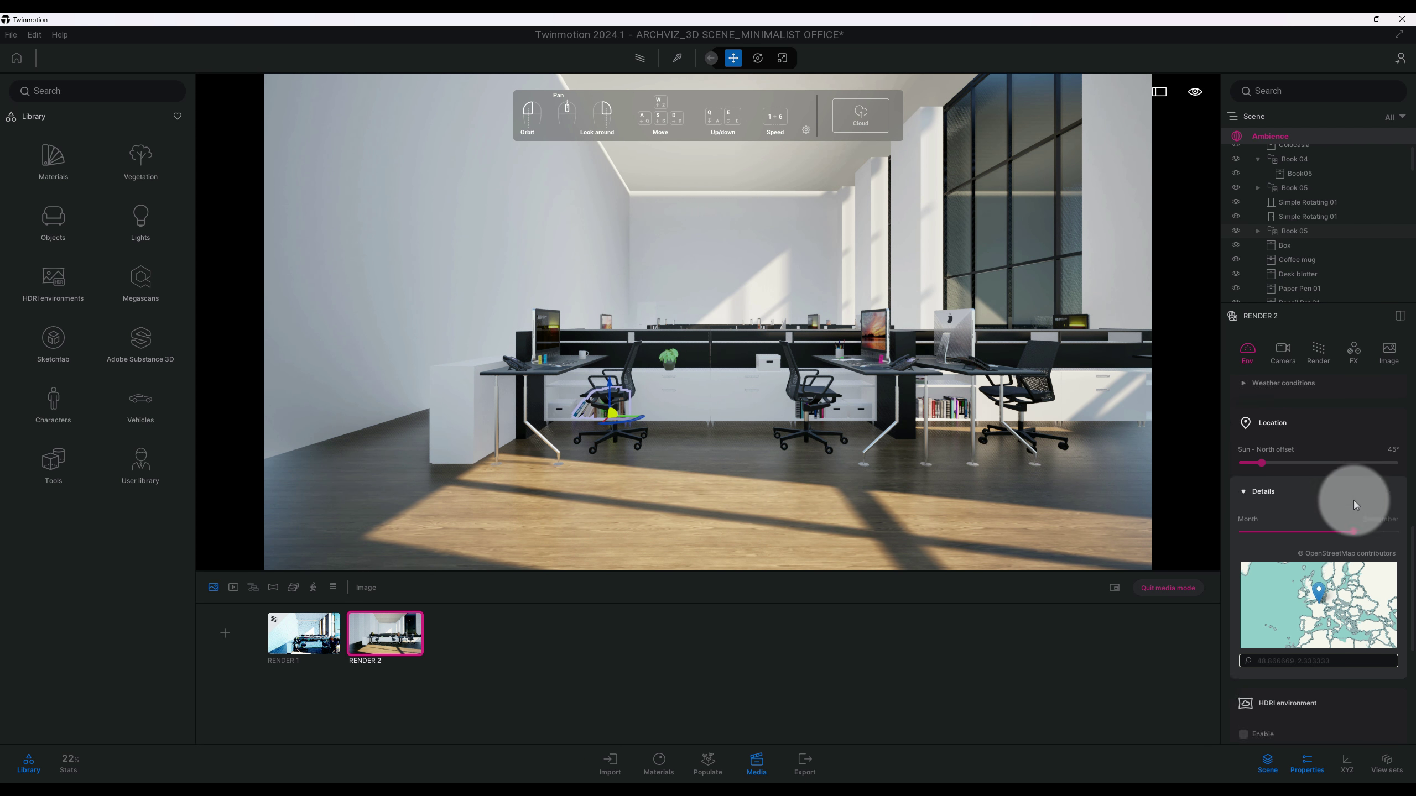
scroll(1355, 505, down, 3)
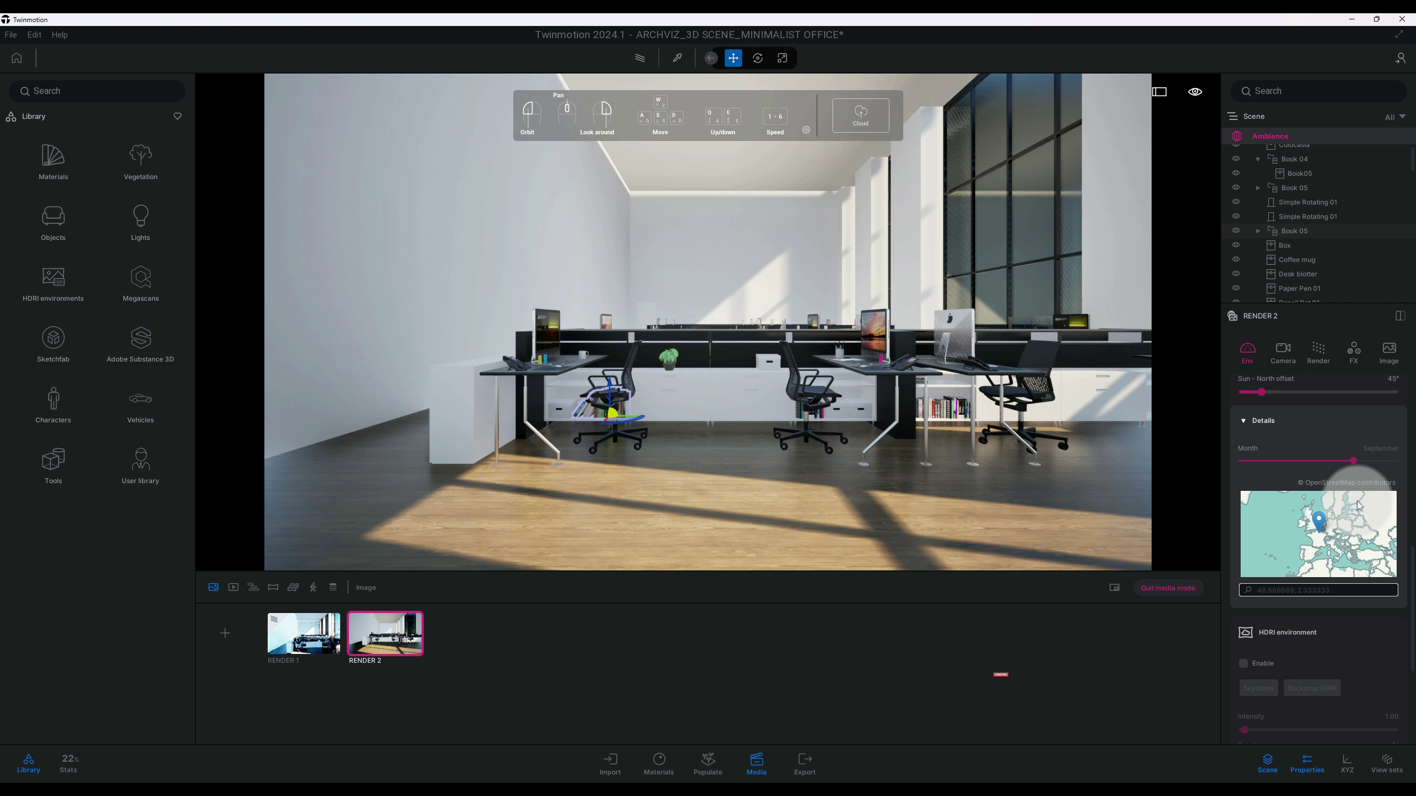
scroll(1350, 559, down, 5)
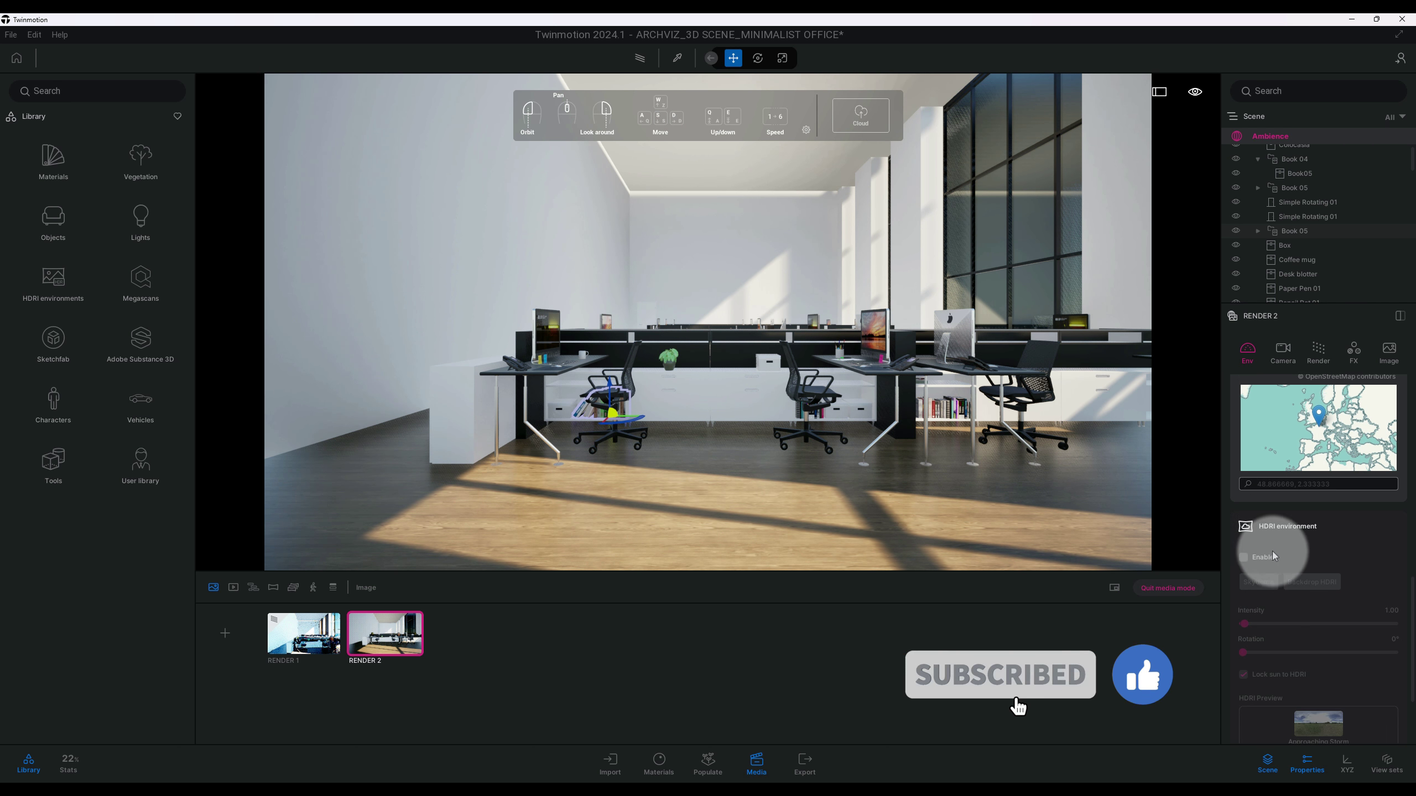
scroll(1268, 540, down, 1)
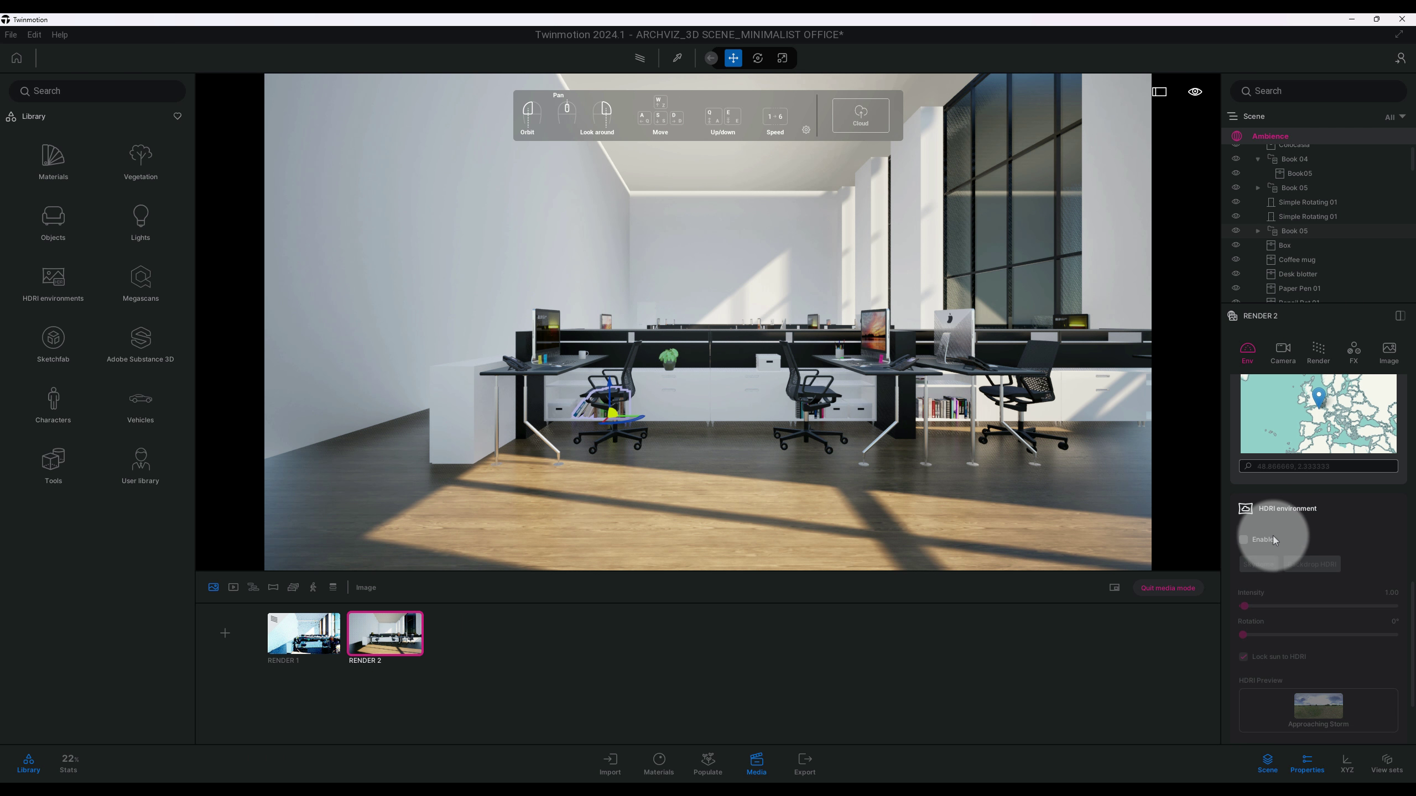
scroll(1352, 531, down, 4)
scroll(1317, 482, down, 2)
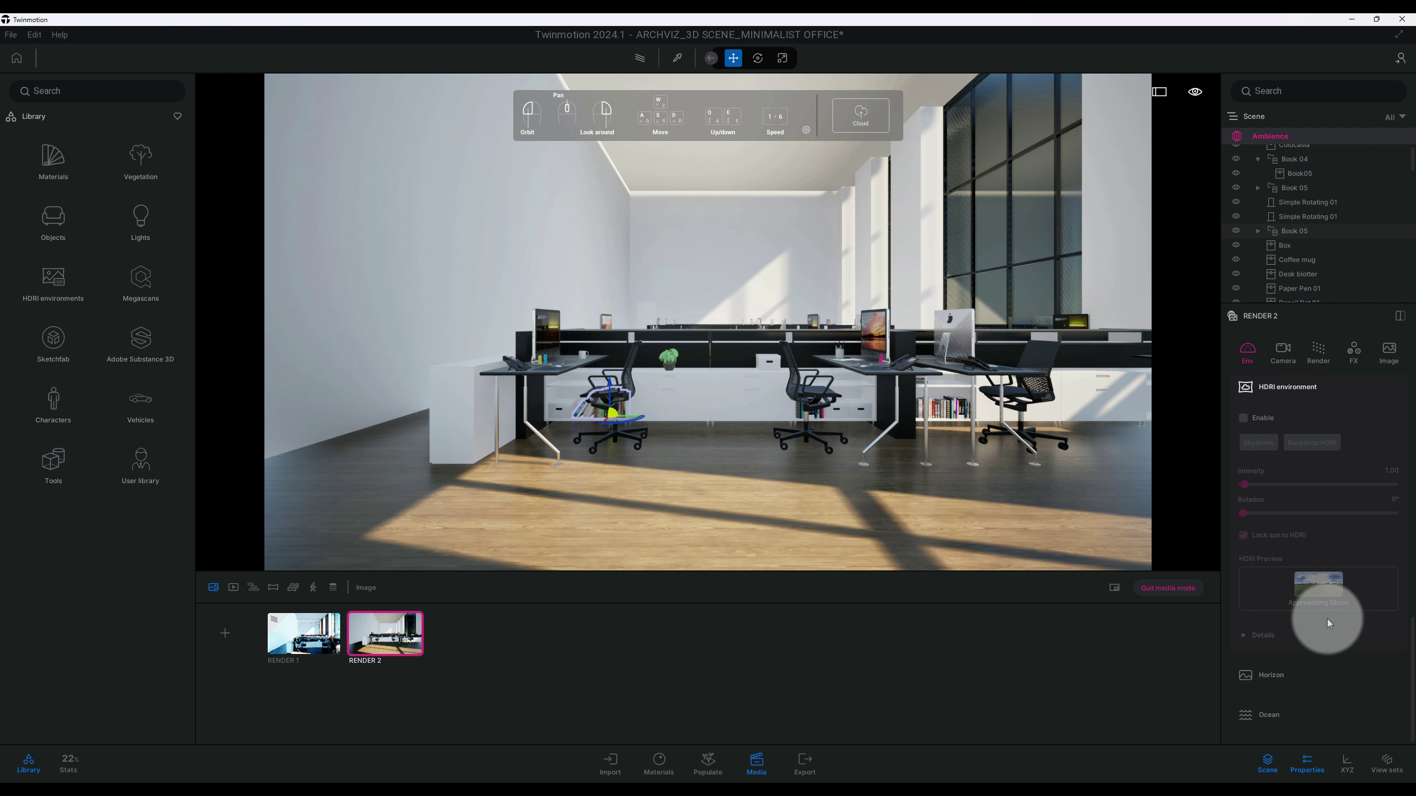
scroll(1327, 617, up, 6)
Set Render 2's camera exposure to 1.25 and white balance to 4500K.
click(1282, 349)
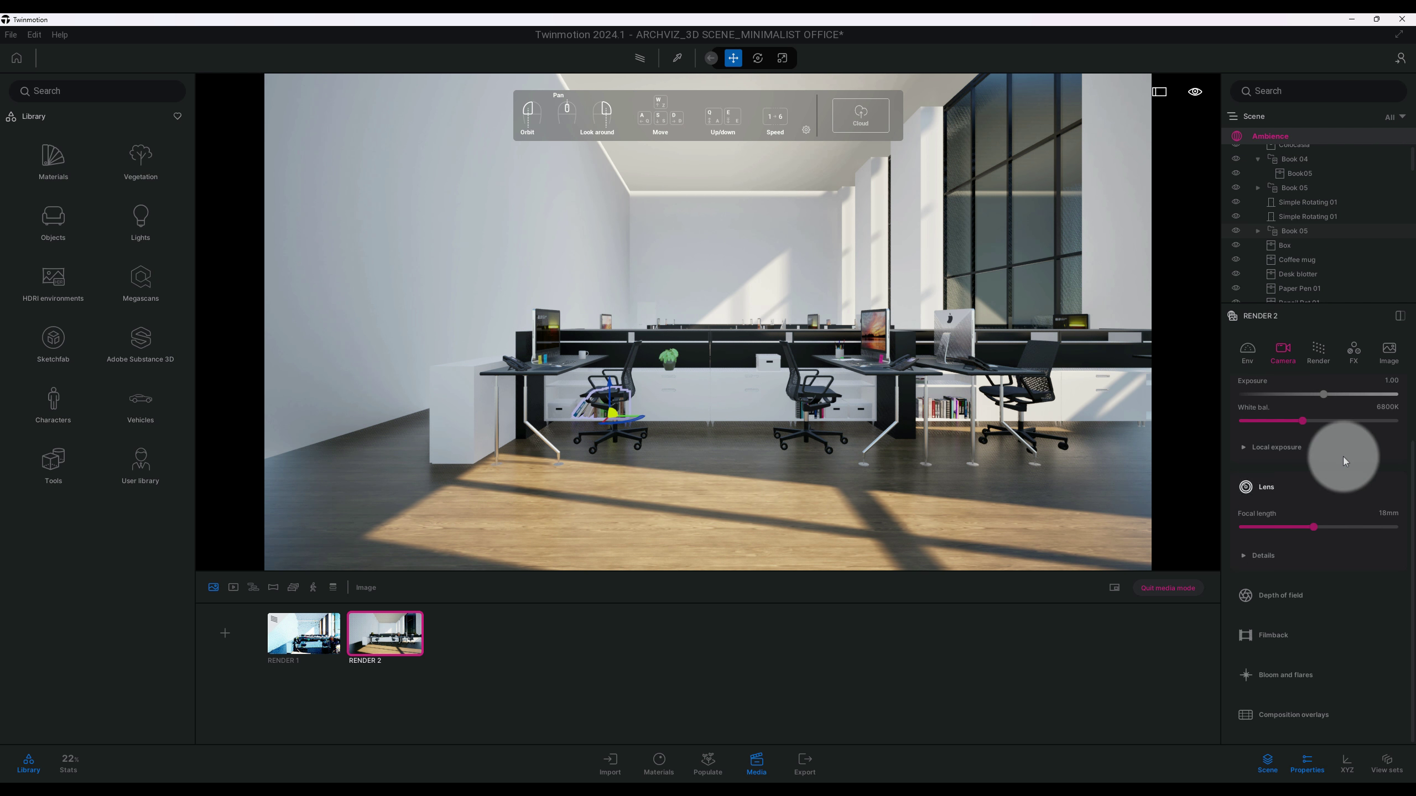
scroll(1346, 469, up, 3)
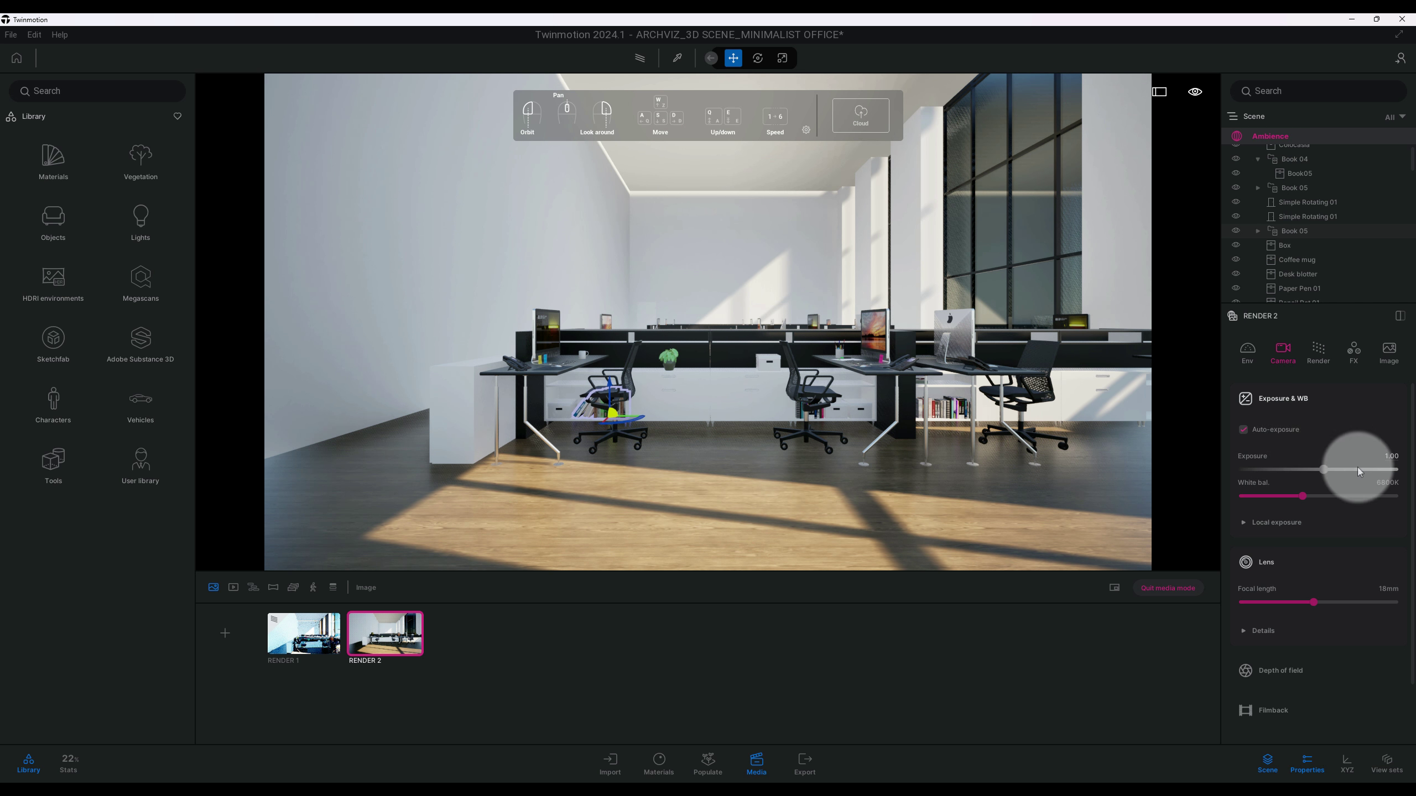
click(1394, 469)
text(1)
key(Return)
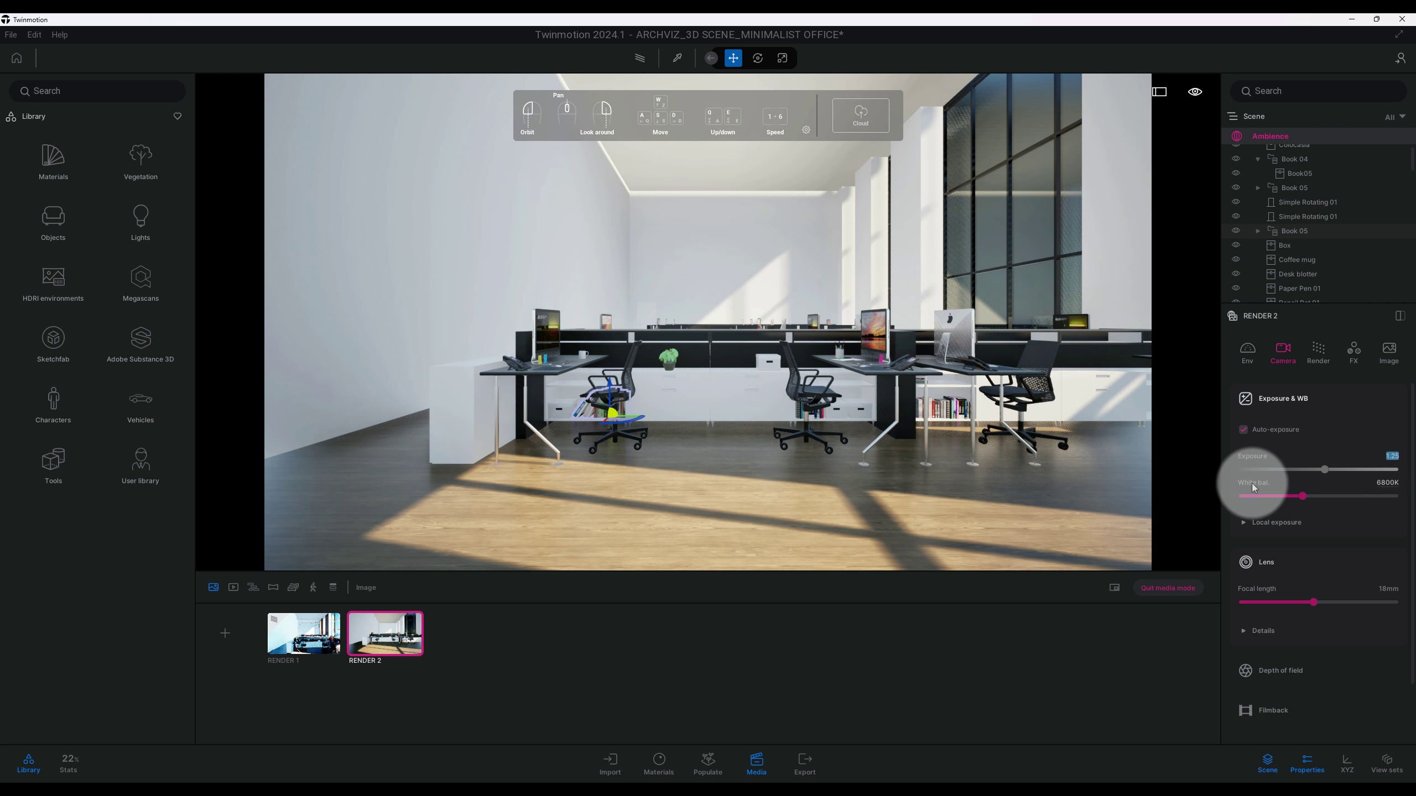
click(1384, 484)
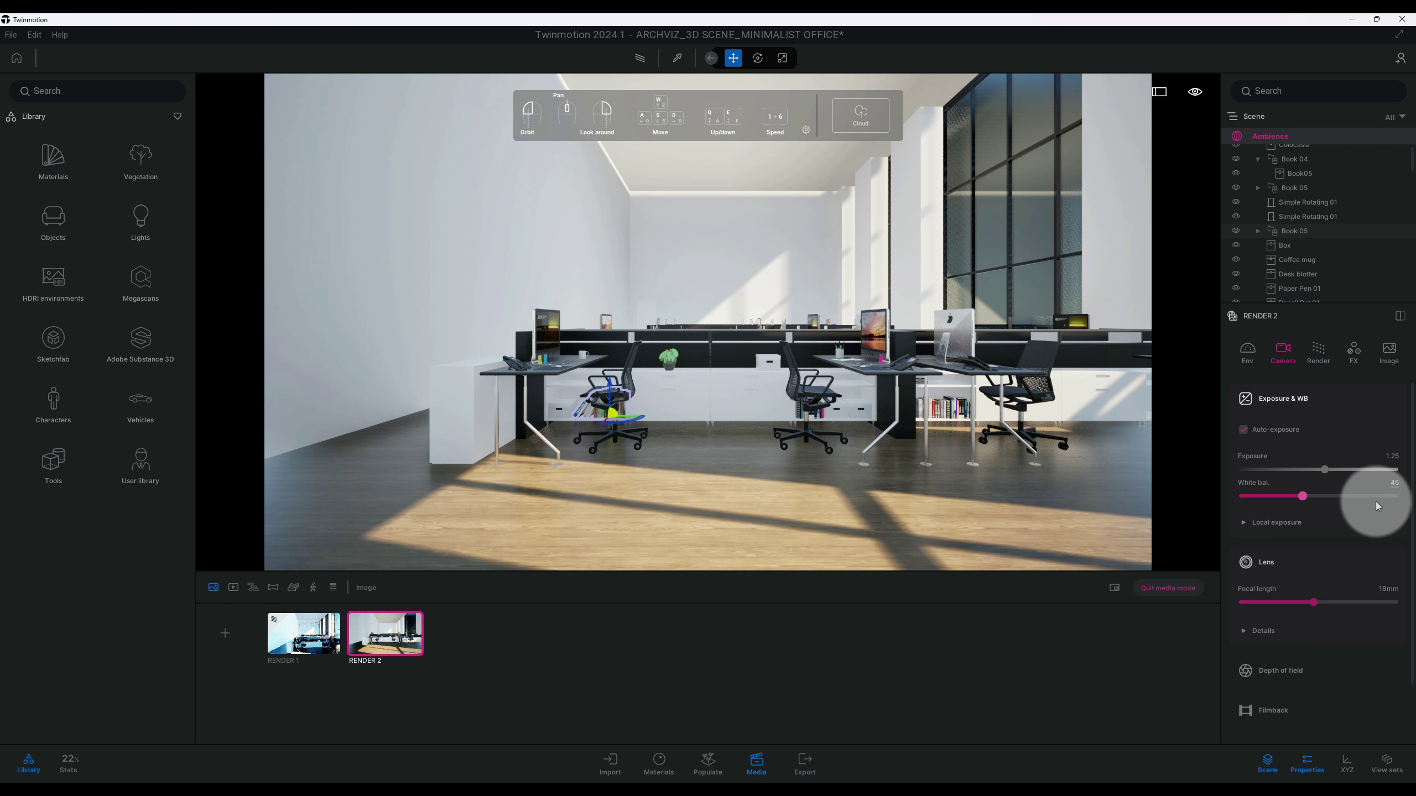
key(Return)
Enable local exposure with highlight reduction and shadow boost both at 1.00.
click(1309, 527)
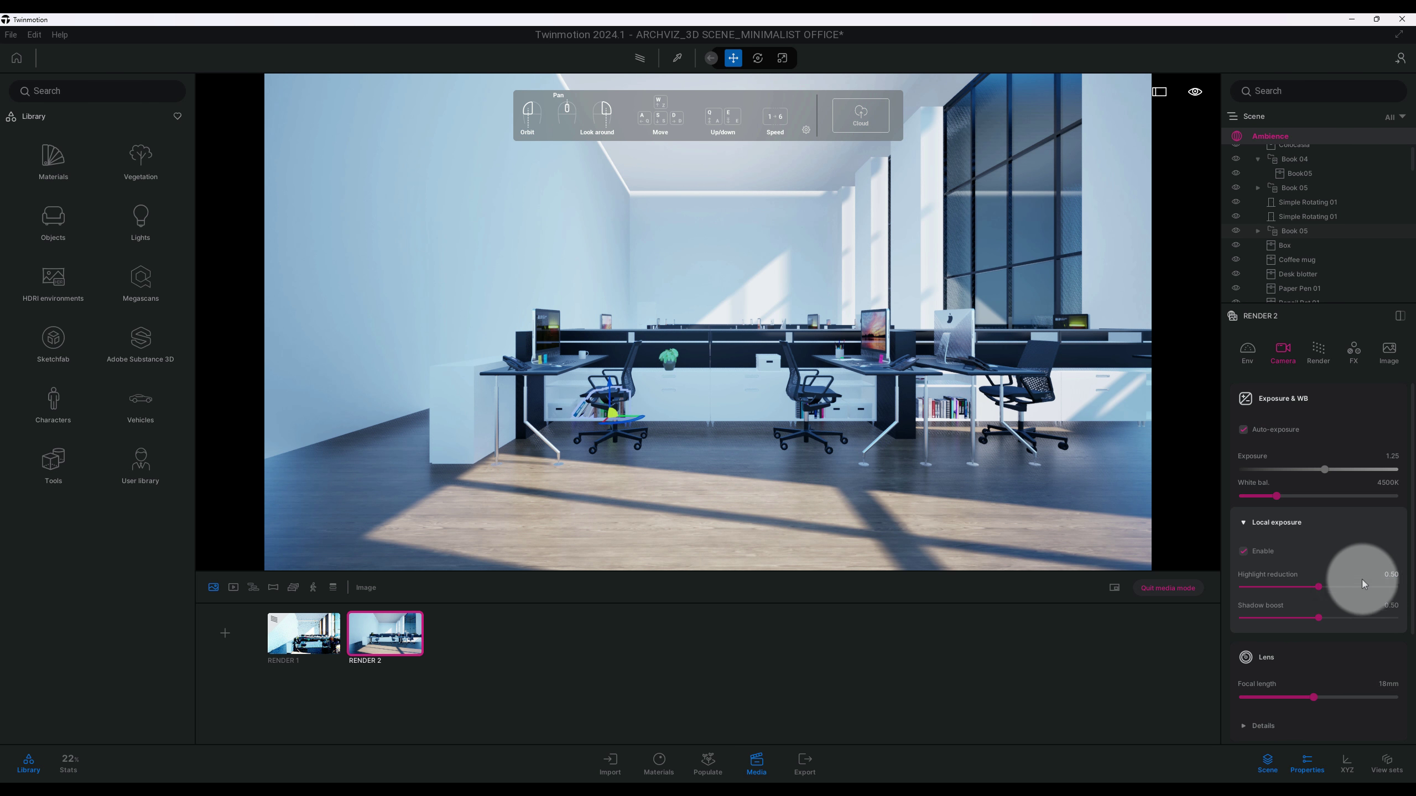
drag(1337, 588, 1407, 592)
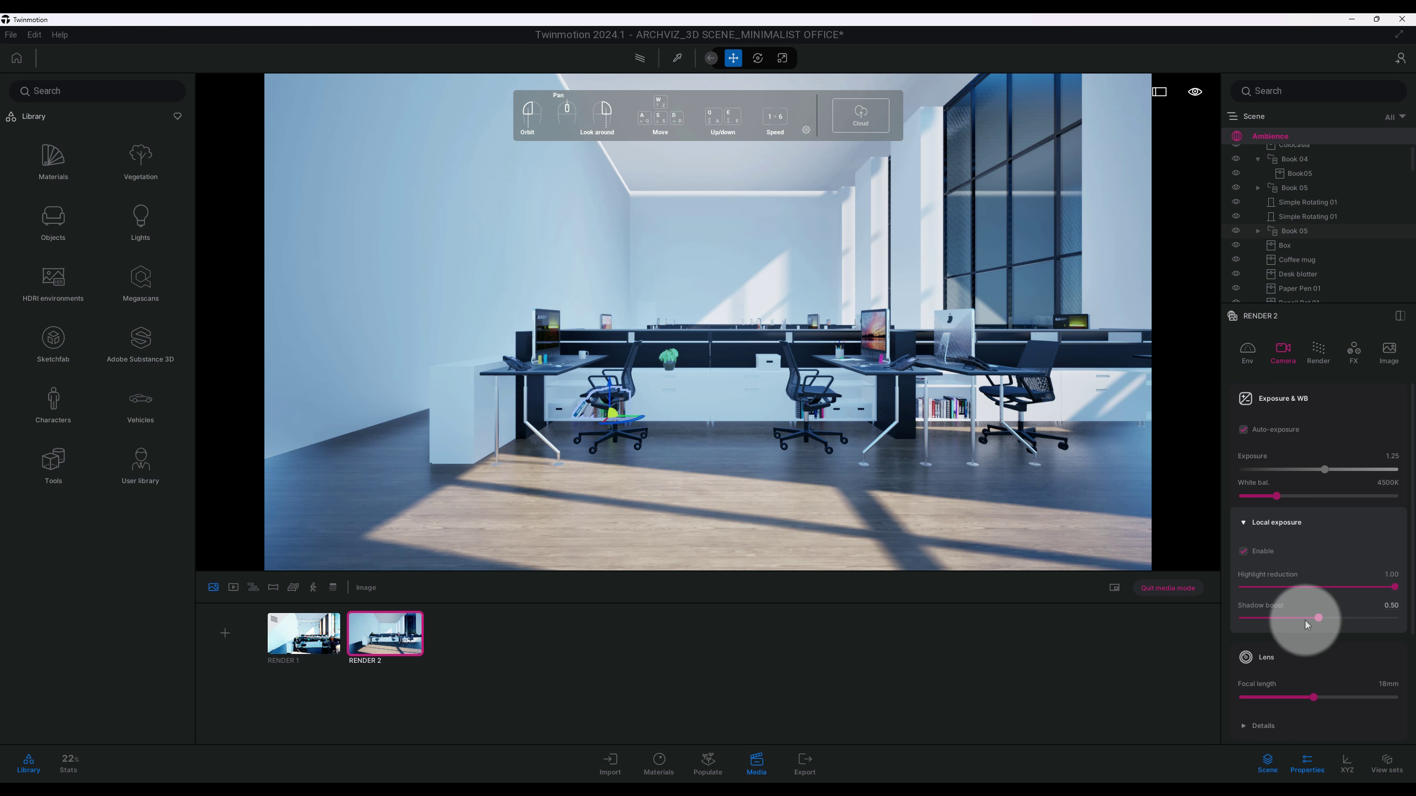
drag(1319, 618, 1404, 625)
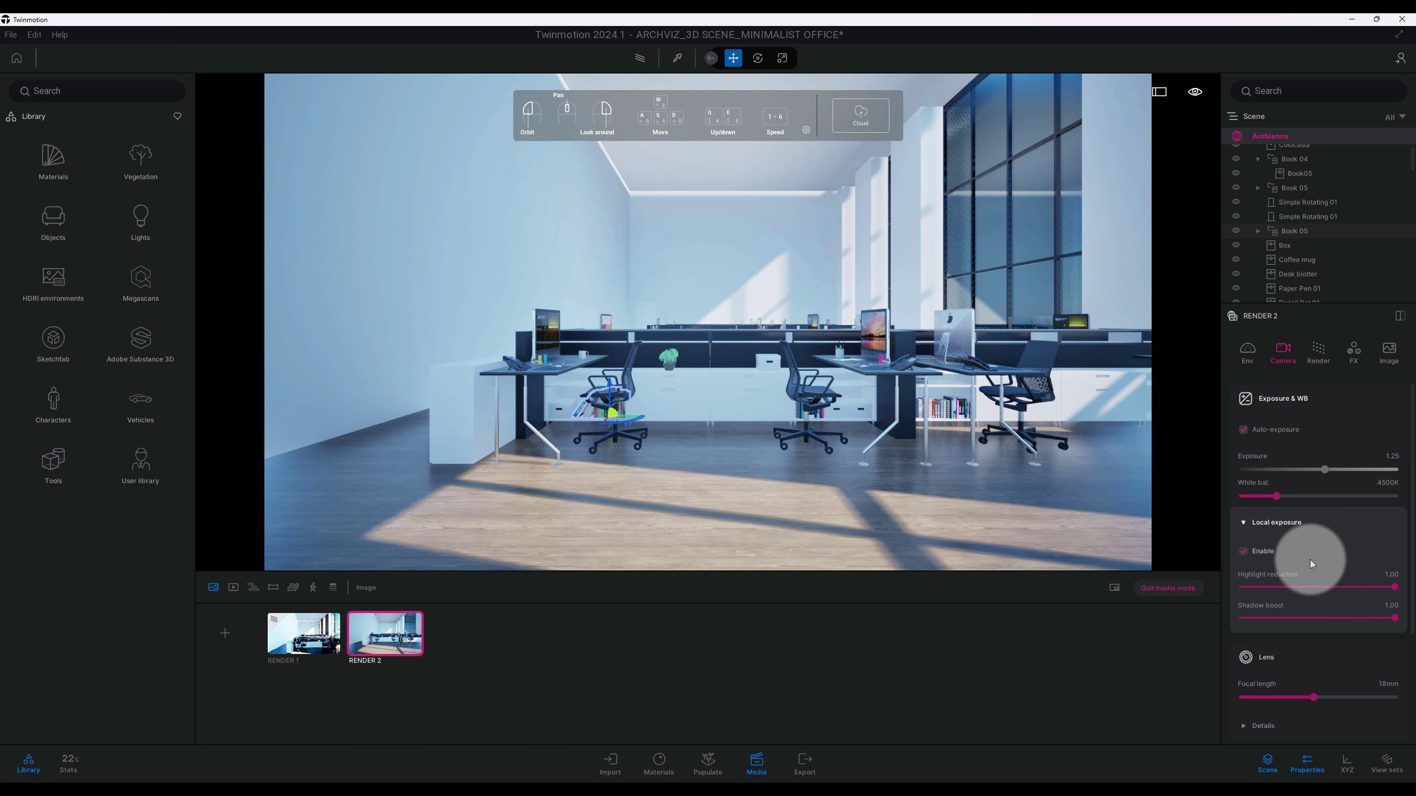
Change the lens focal length from 18mm to 22mm, then settle on 24mm.
scroll(1326, 538, down, 5)
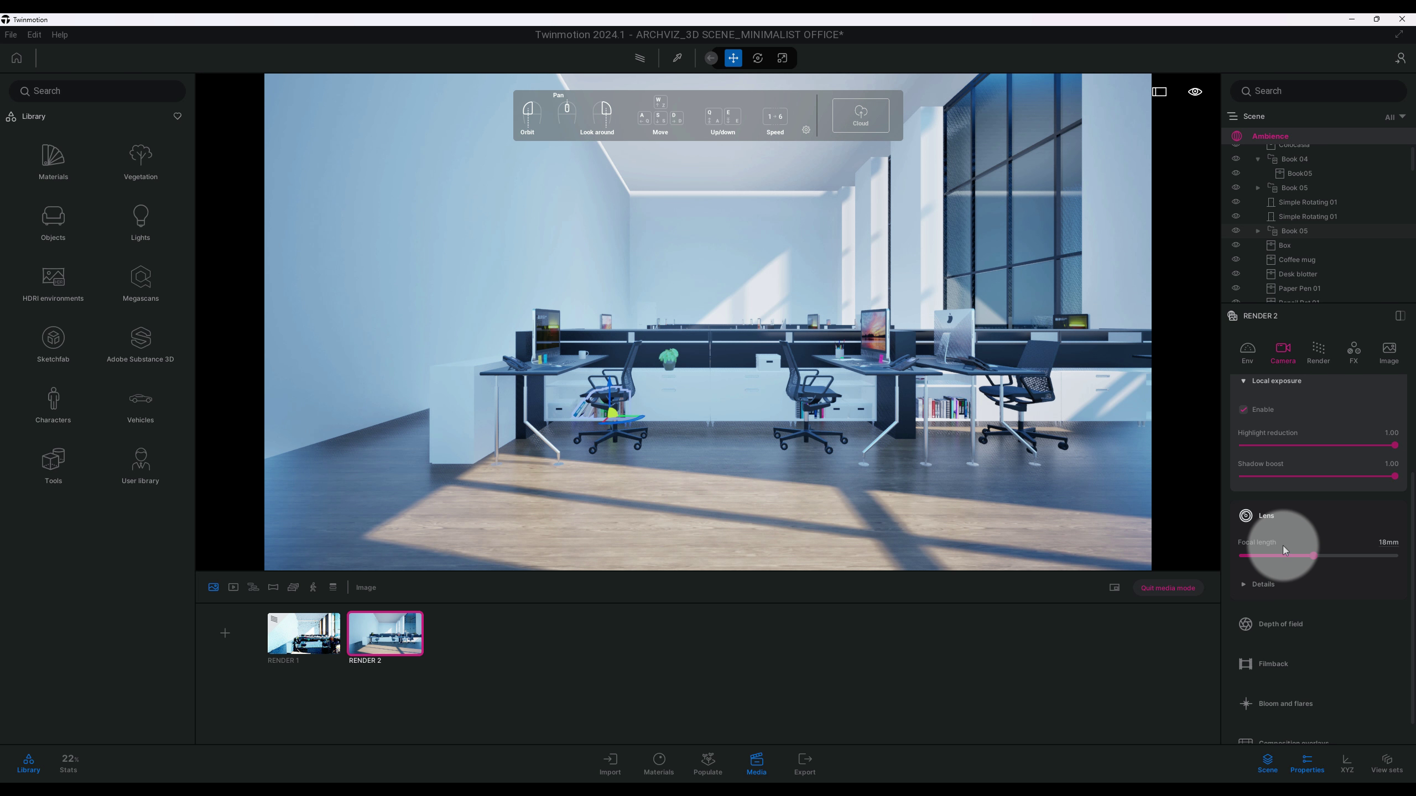
click(1388, 551)
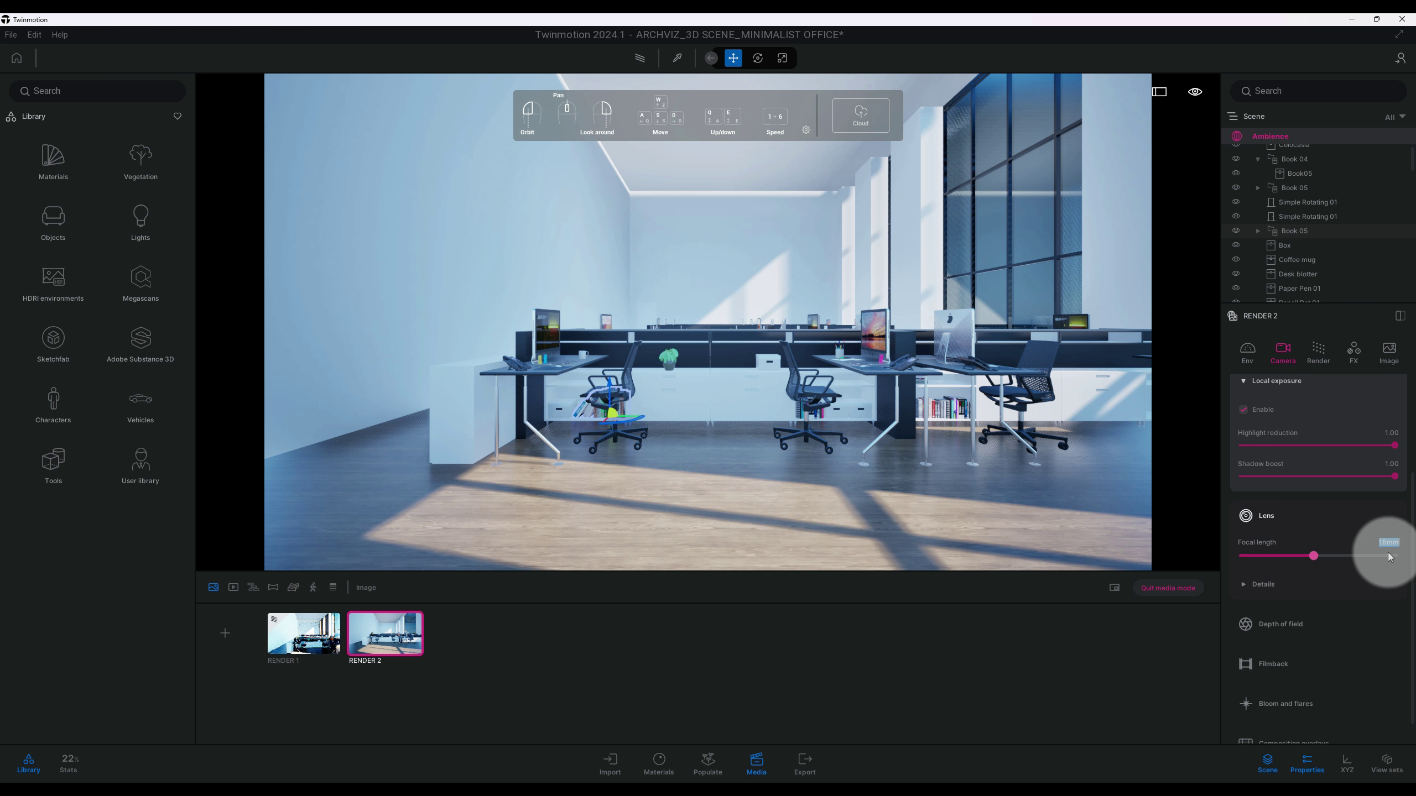
text(22)
key(Return)
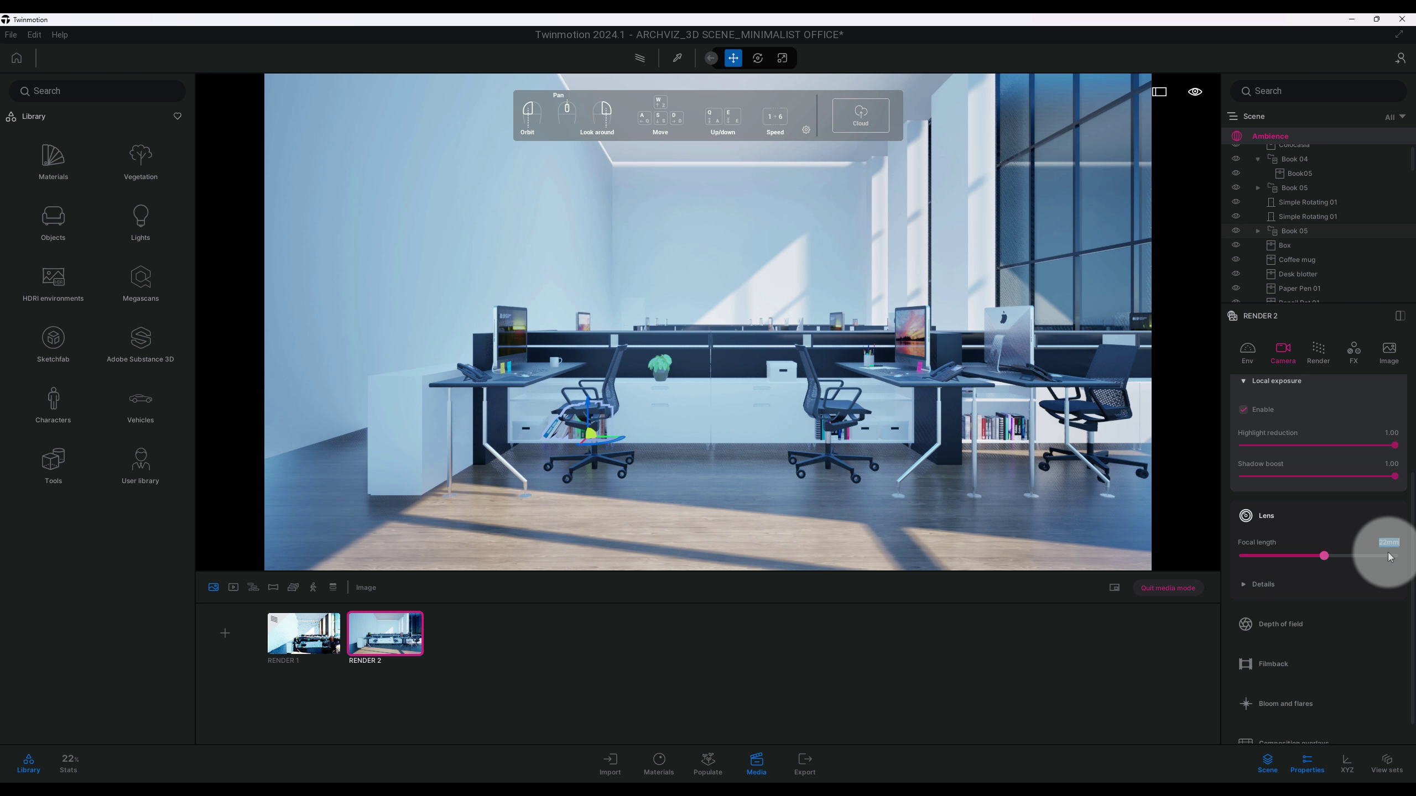
text(24)
key(Return)
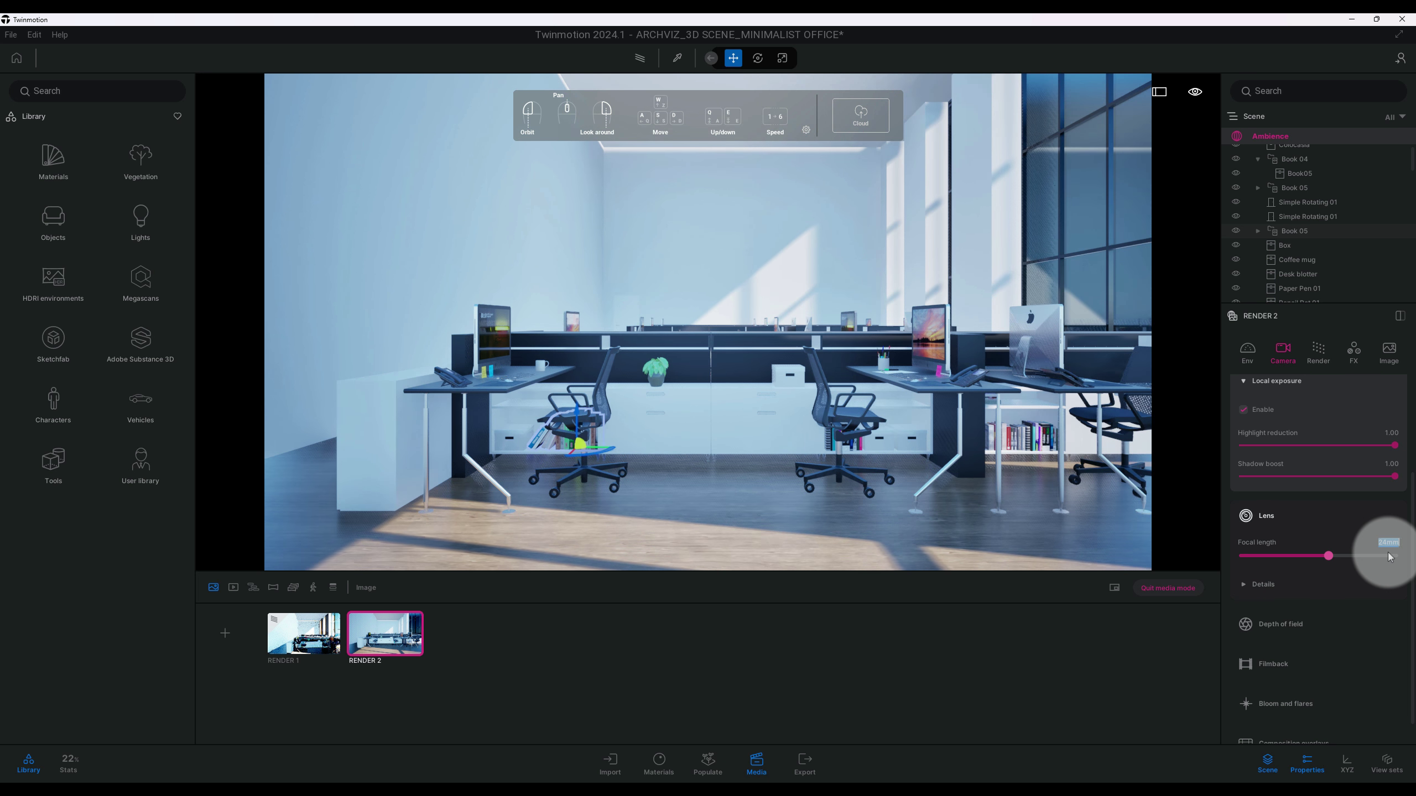
Set lens vignetting to 65%, sharpness to 25% and chromatic aberration to 1%.
click(1336, 589)
click(1336, 589)
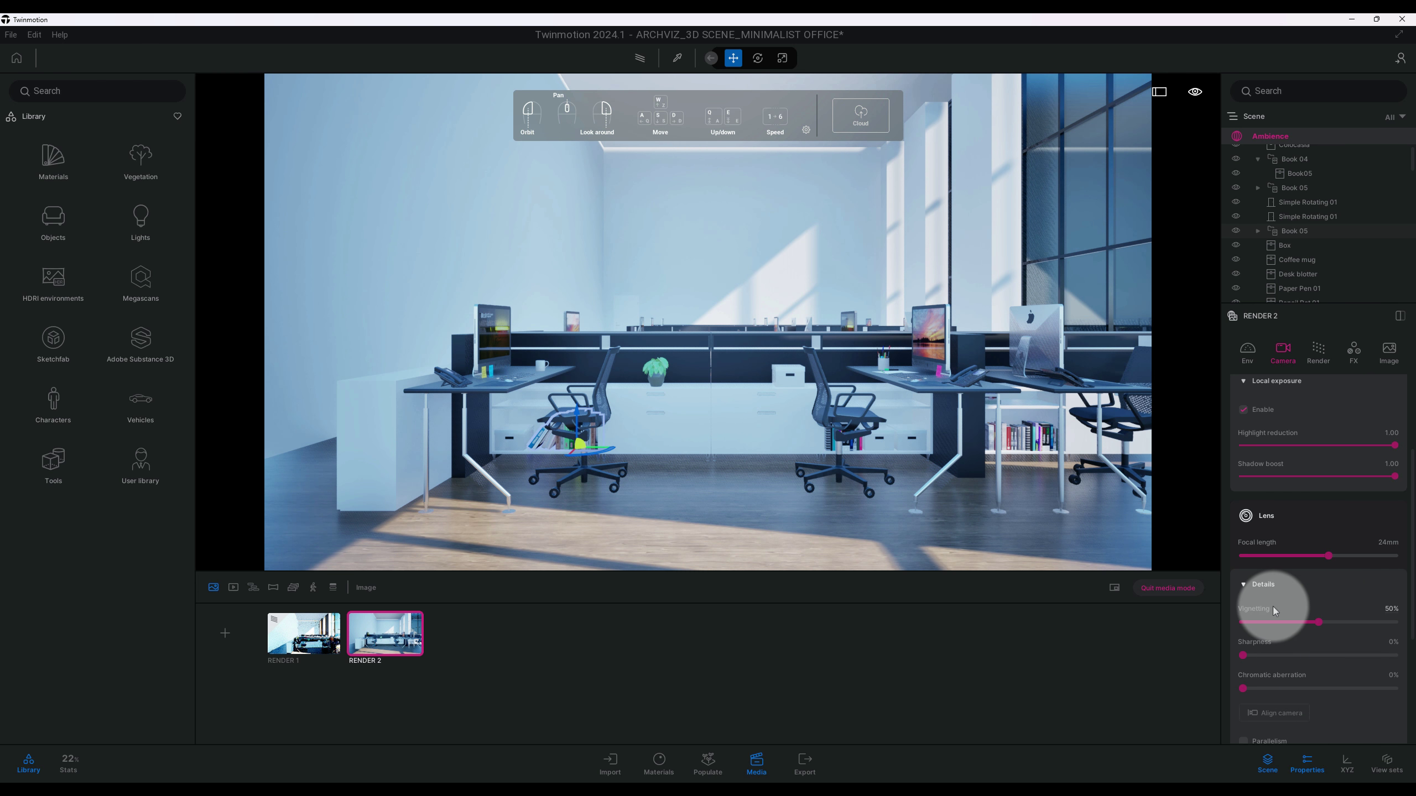
scroll(1259, 594, down, 3)
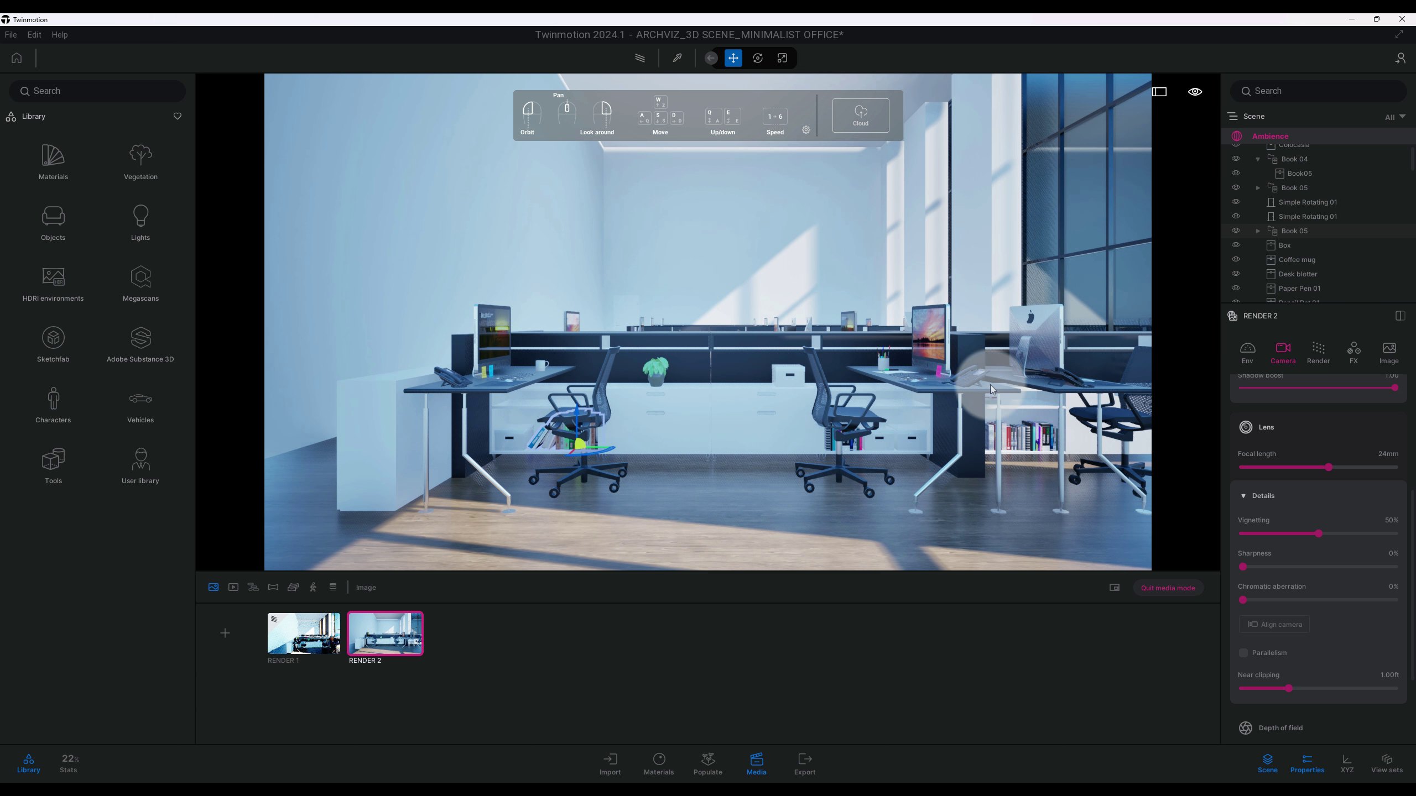
click(1392, 519)
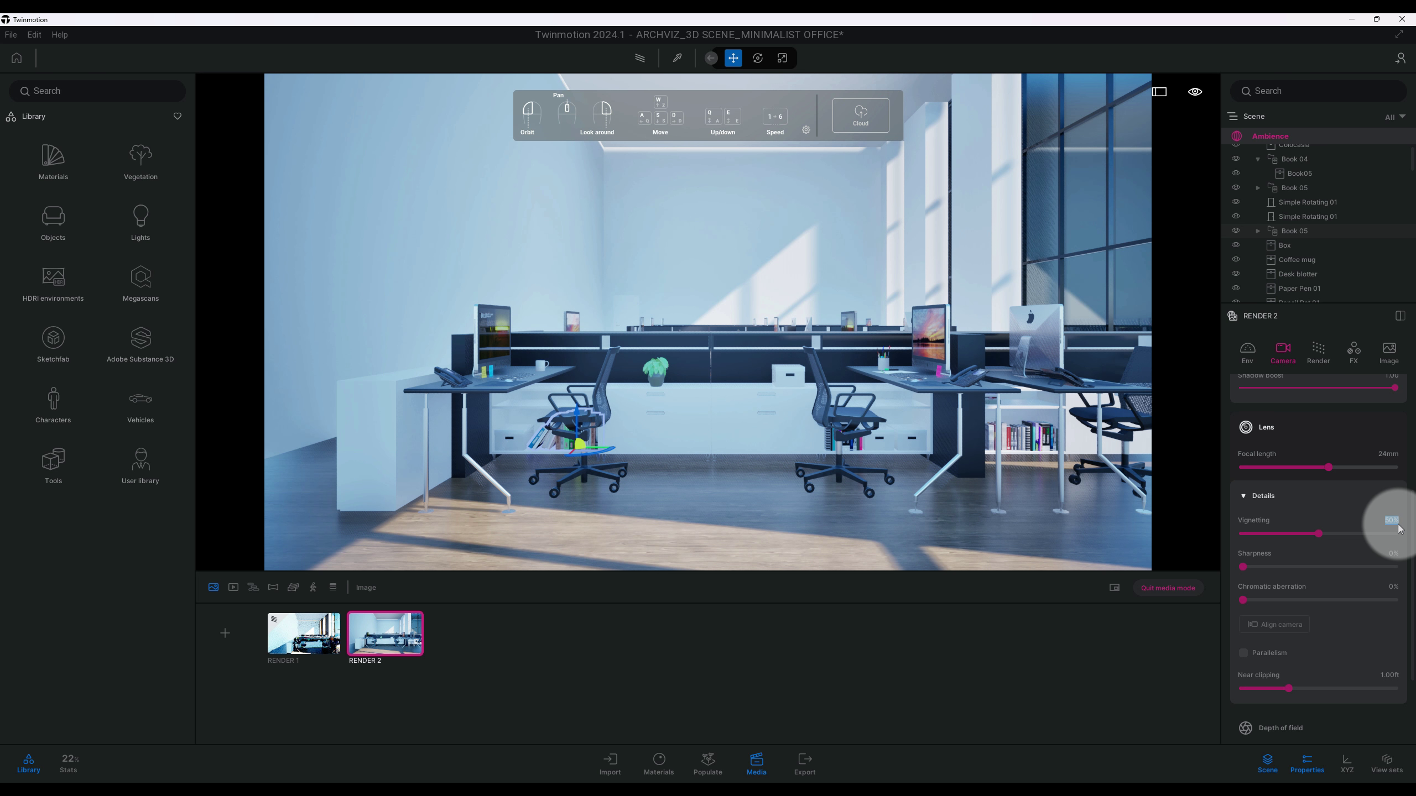
text(65)
key(Return)
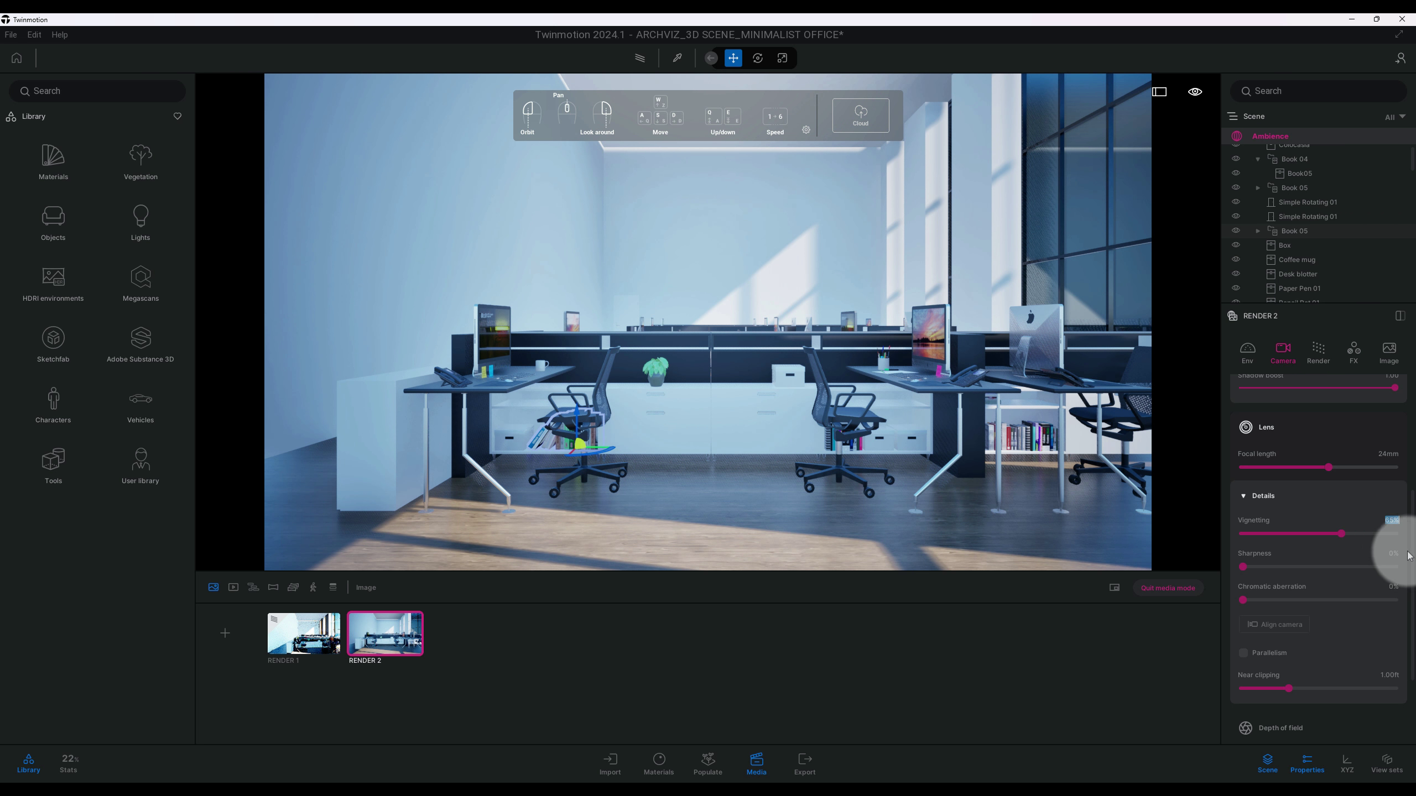
click(1388, 552)
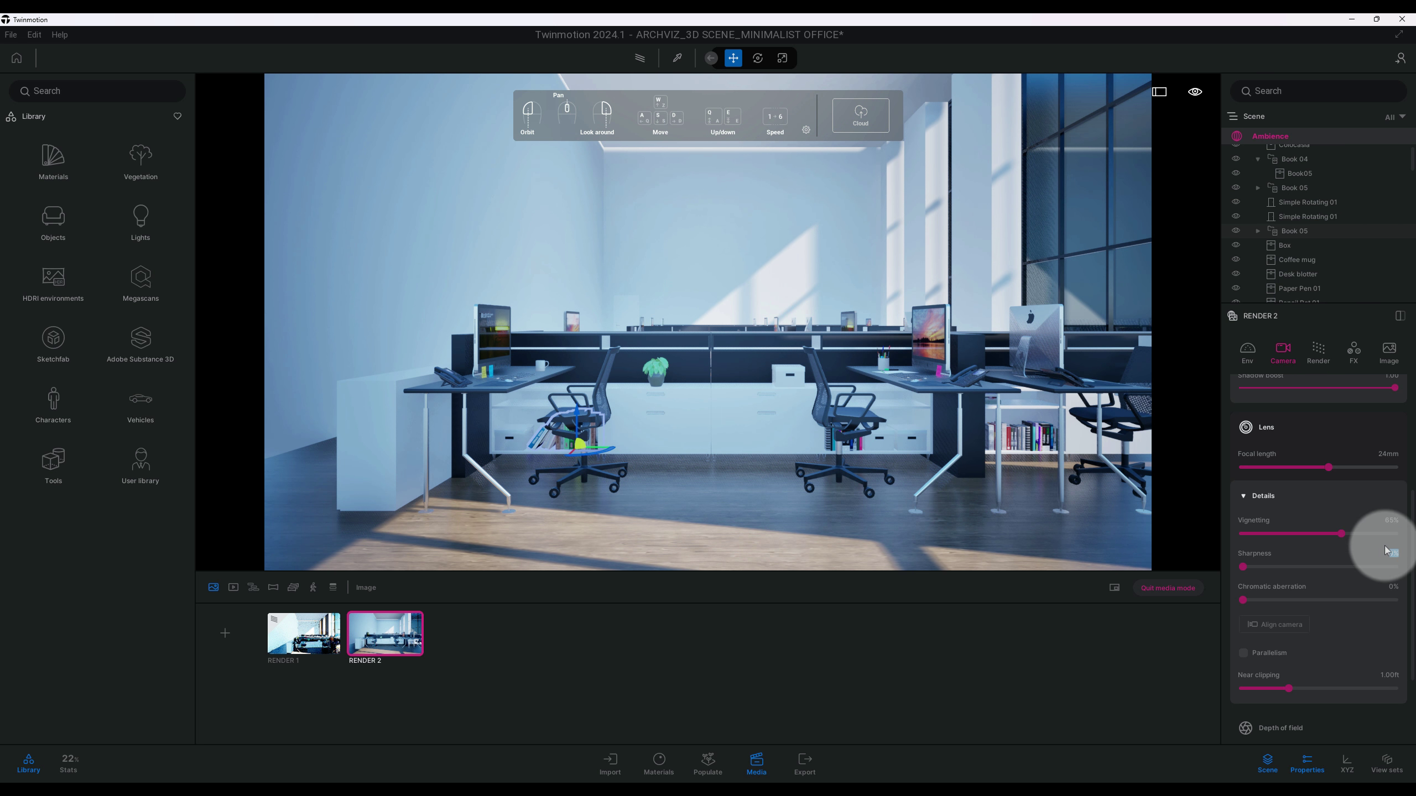
text(25)
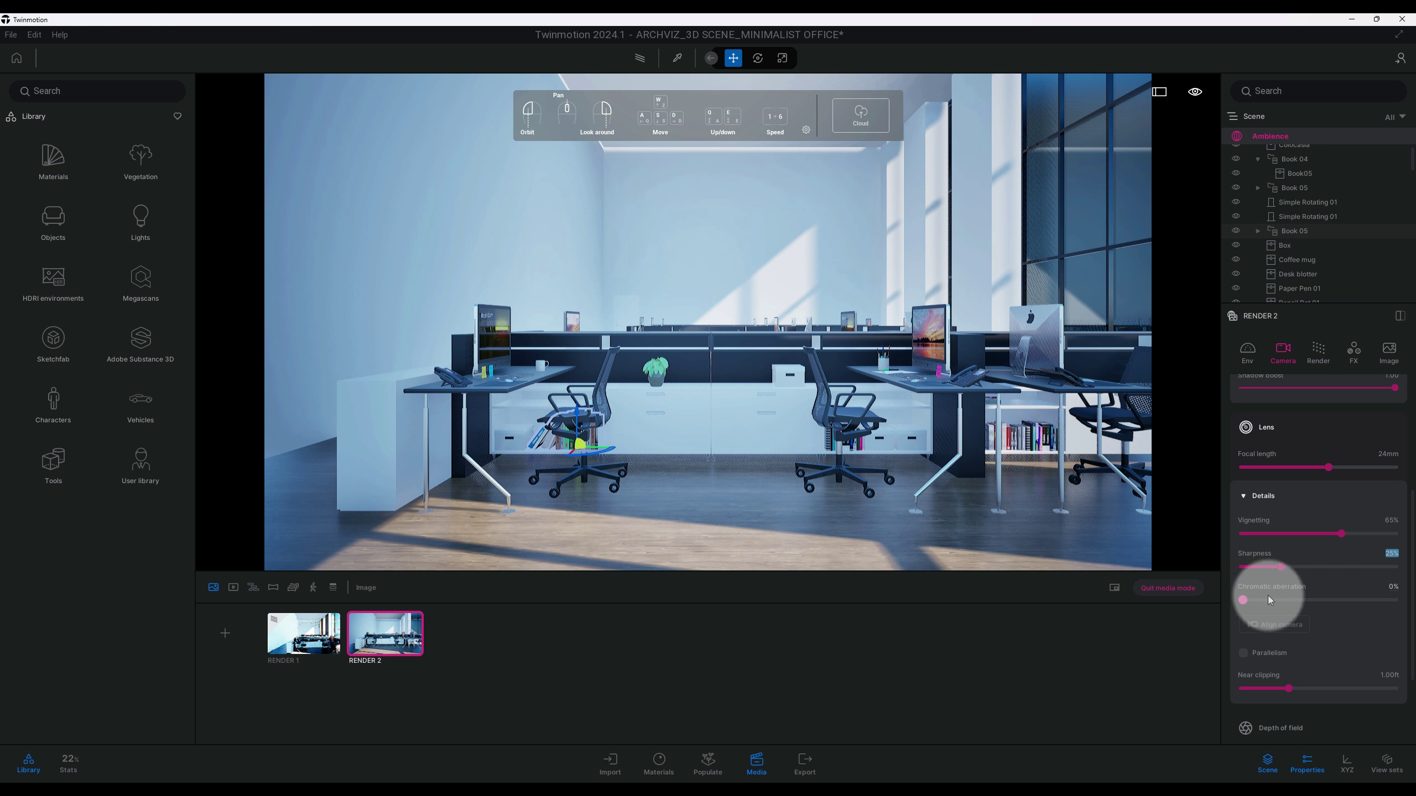
click(1394, 593)
text(1)
scroll(1394, 599, down, 1)
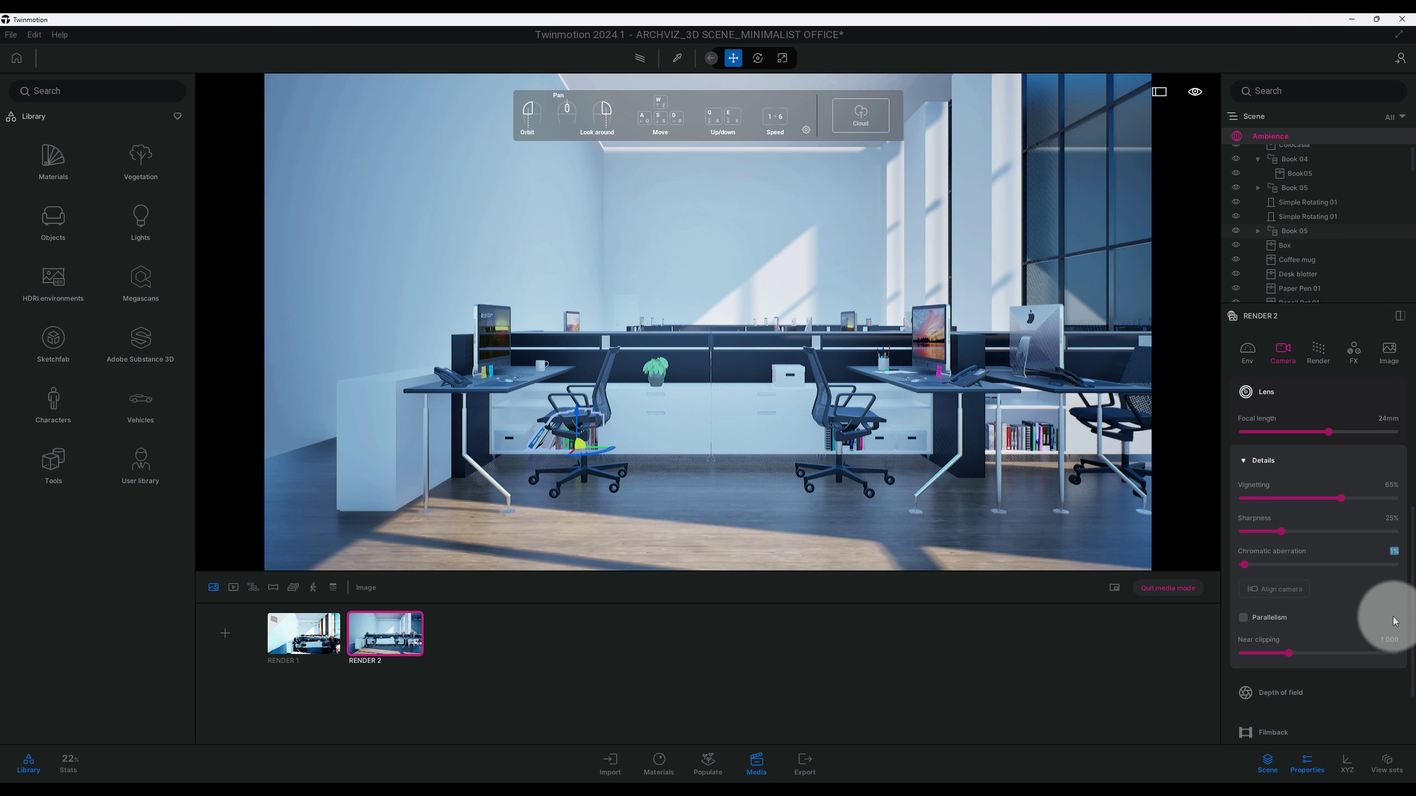
Enable parallelism, align the camera square to the office wall, and refresh the RENDER 2 thumbnail.
click(1243, 618)
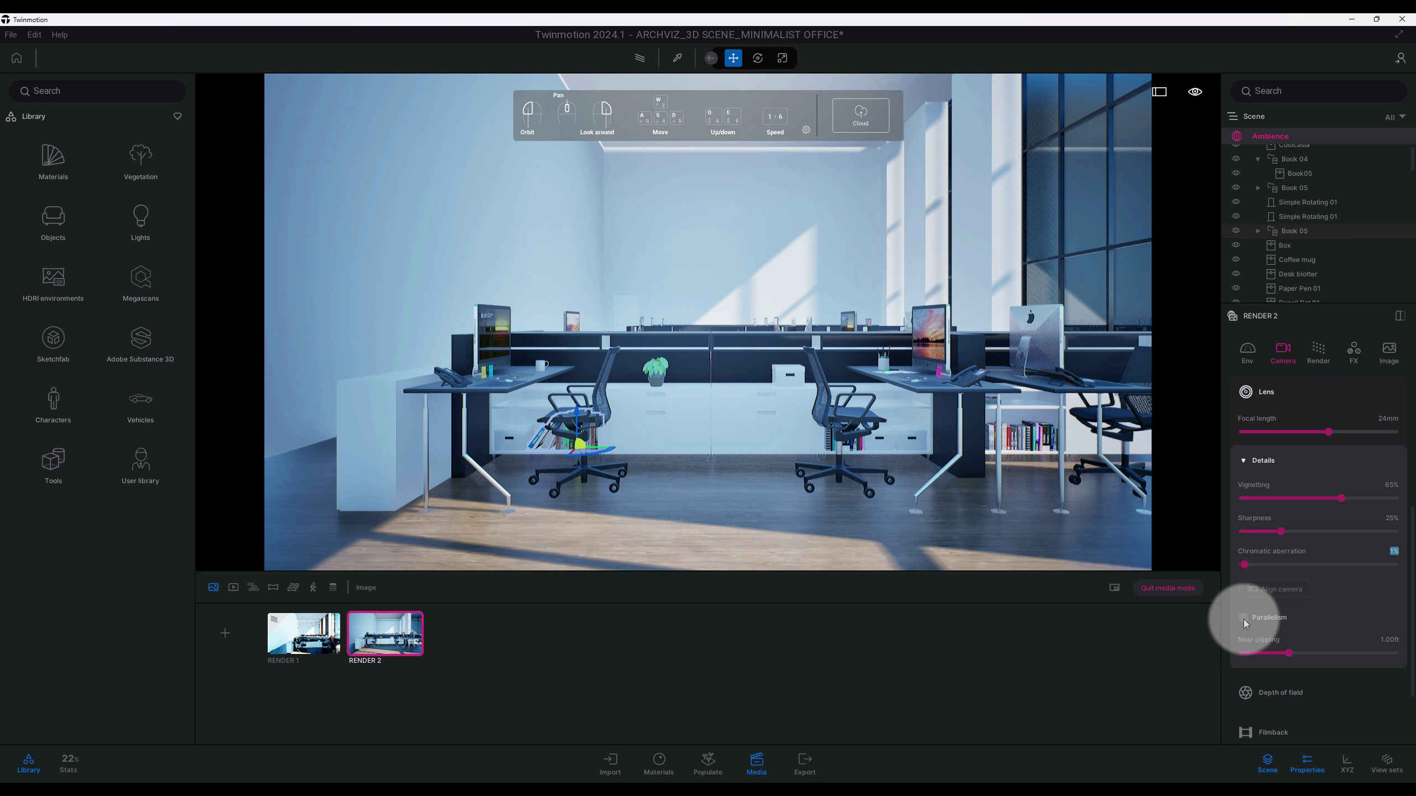
click(1290, 593)
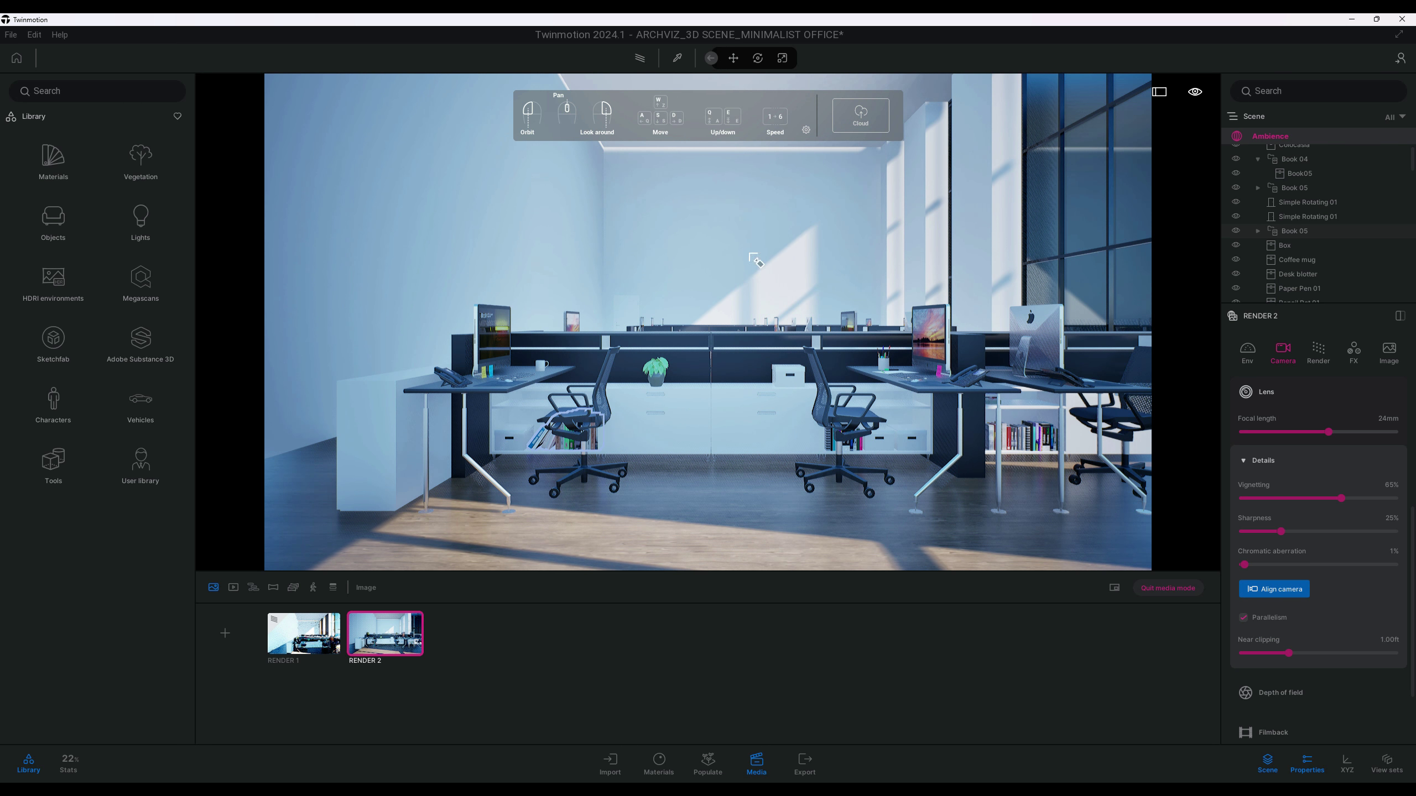
click(741, 291)
click(745, 294)
click(491, 599)
click(392, 643)
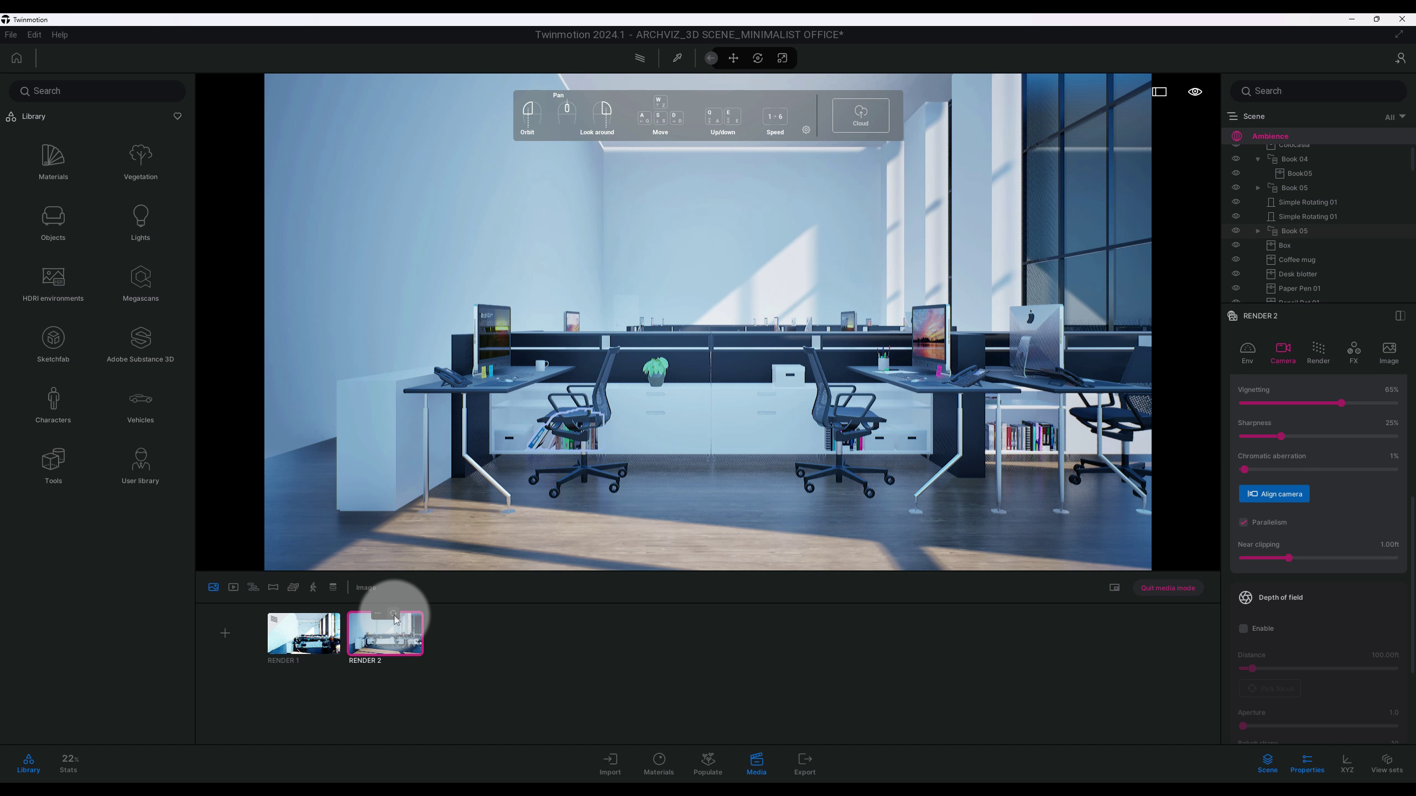
click(394, 614)
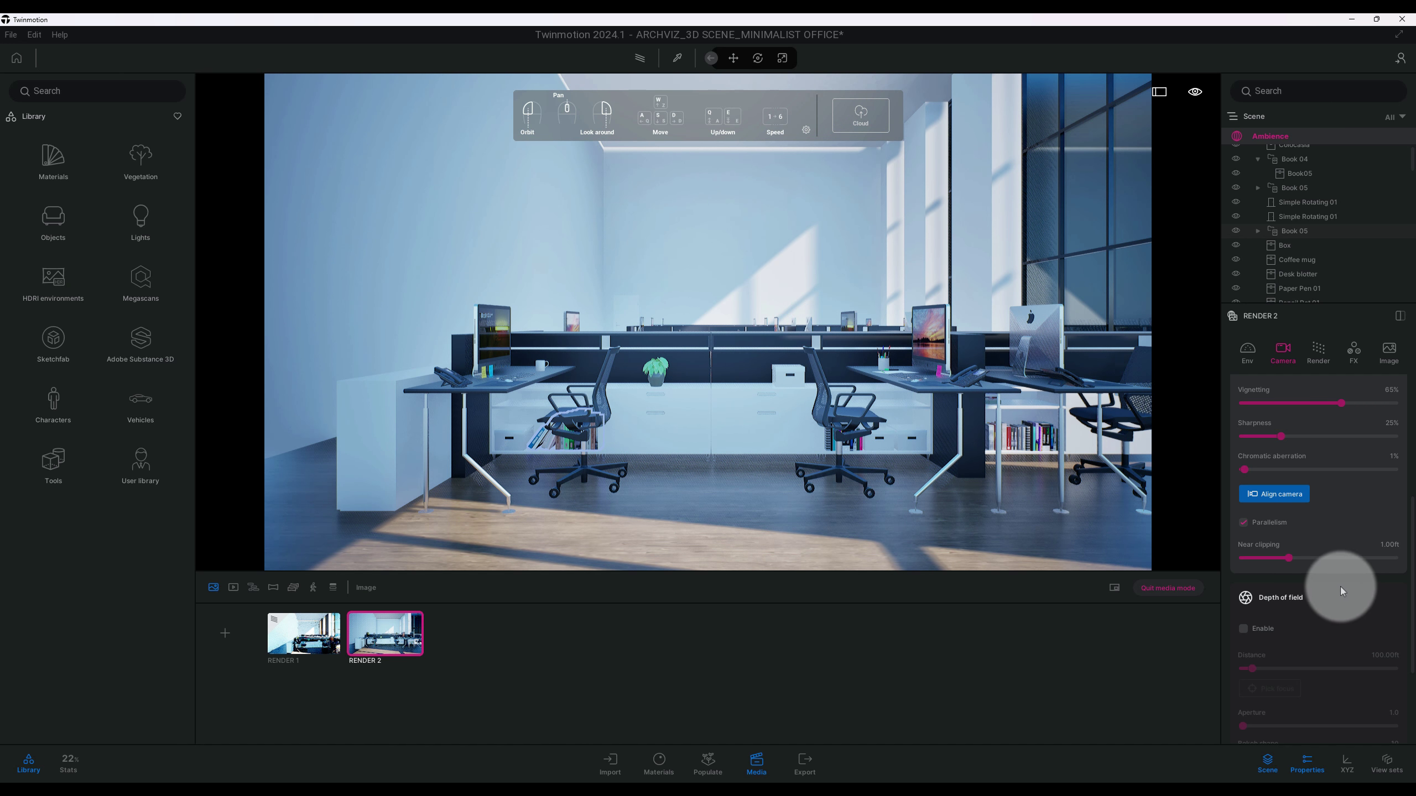
Enable depth of field with a picked focus point, aperture 3.0, bokeh shape 15, distance 100 ft.
scroll(1341, 586, down, 2)
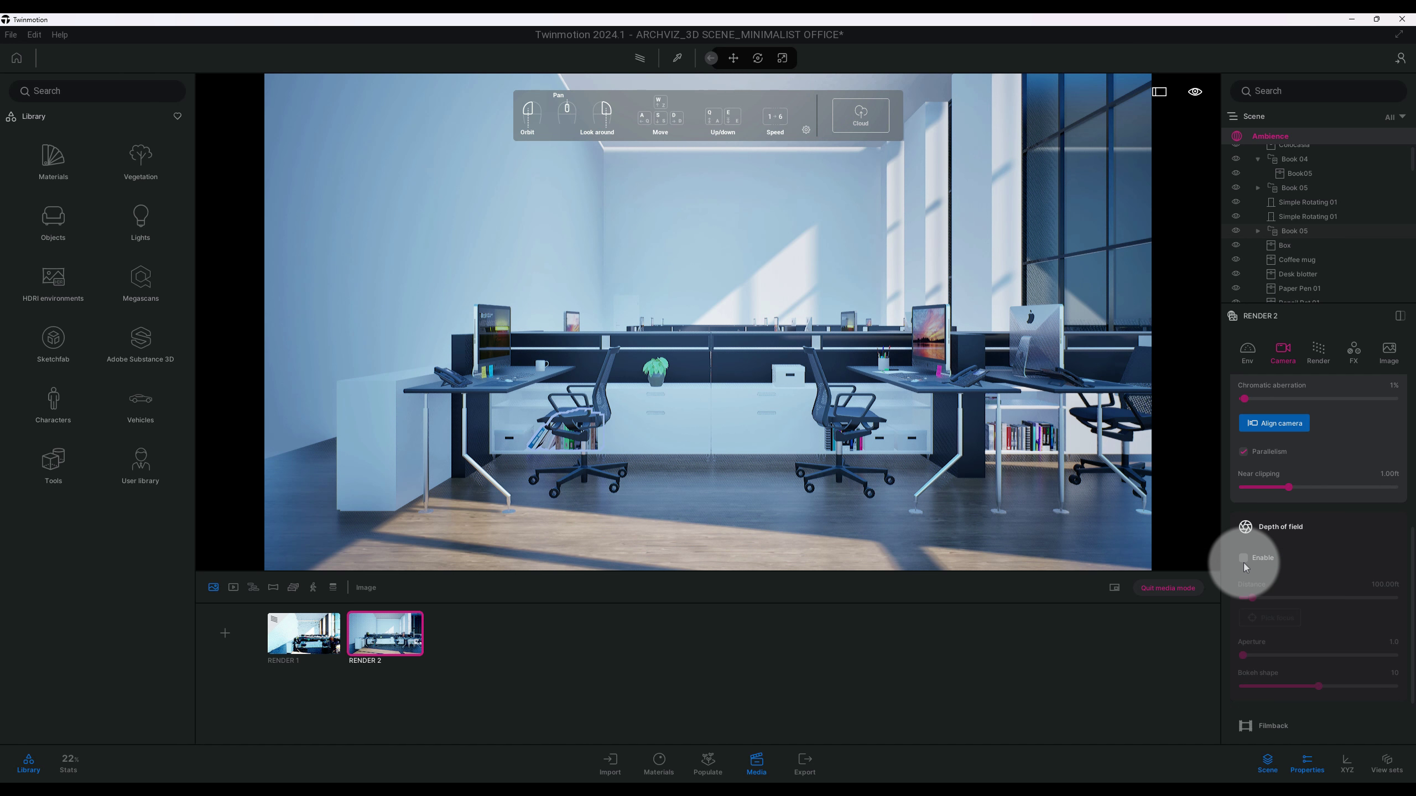
click(1243, 559)
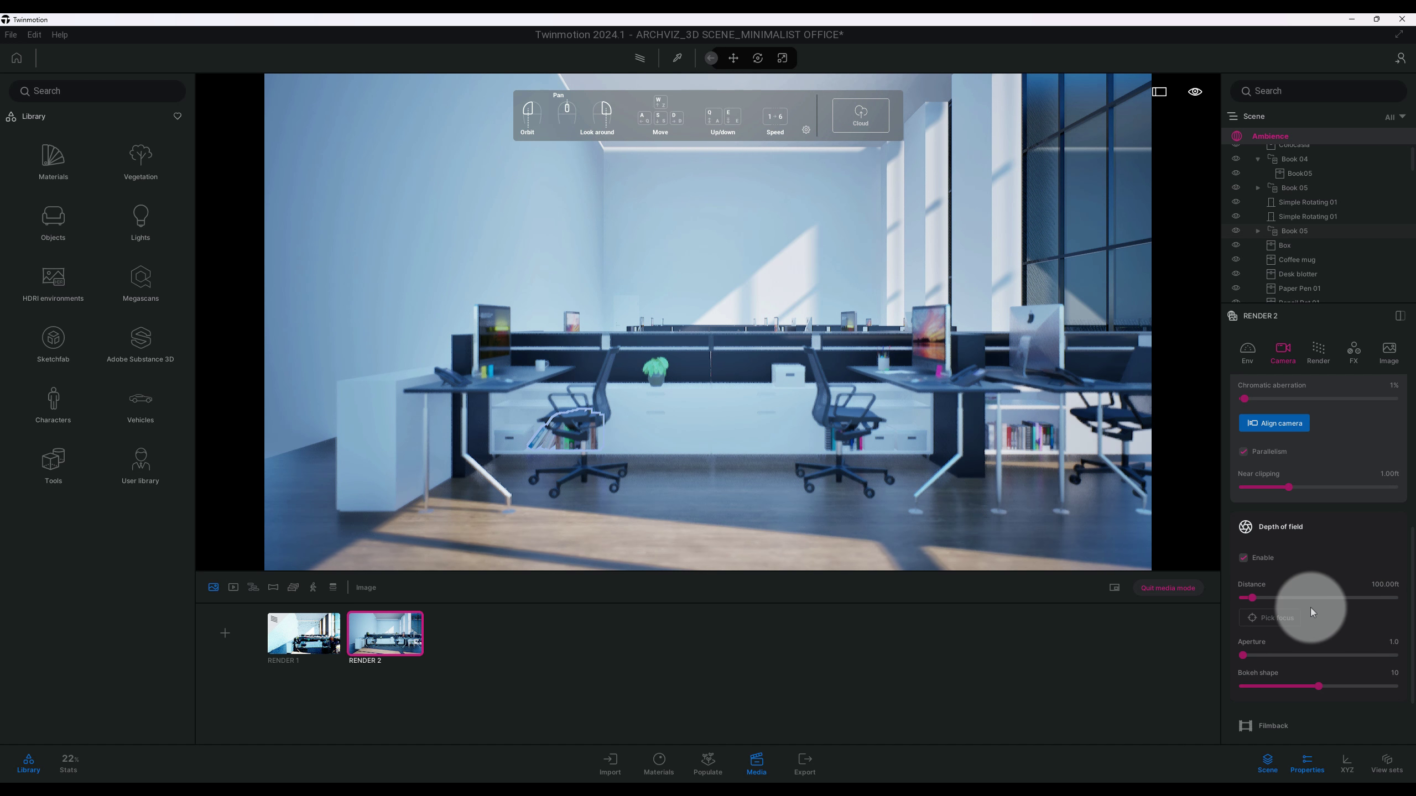
click(1273, 617)
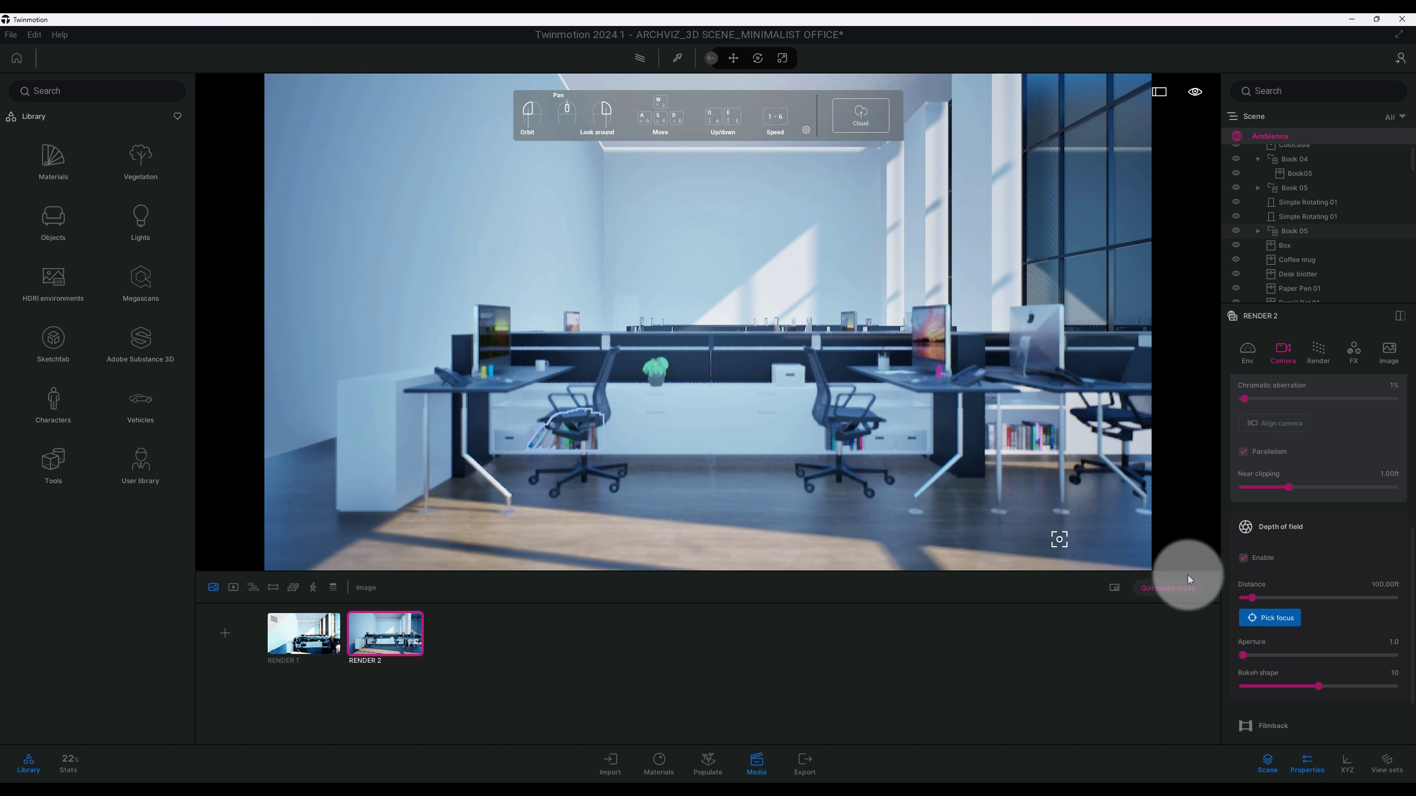
click(713, 391)
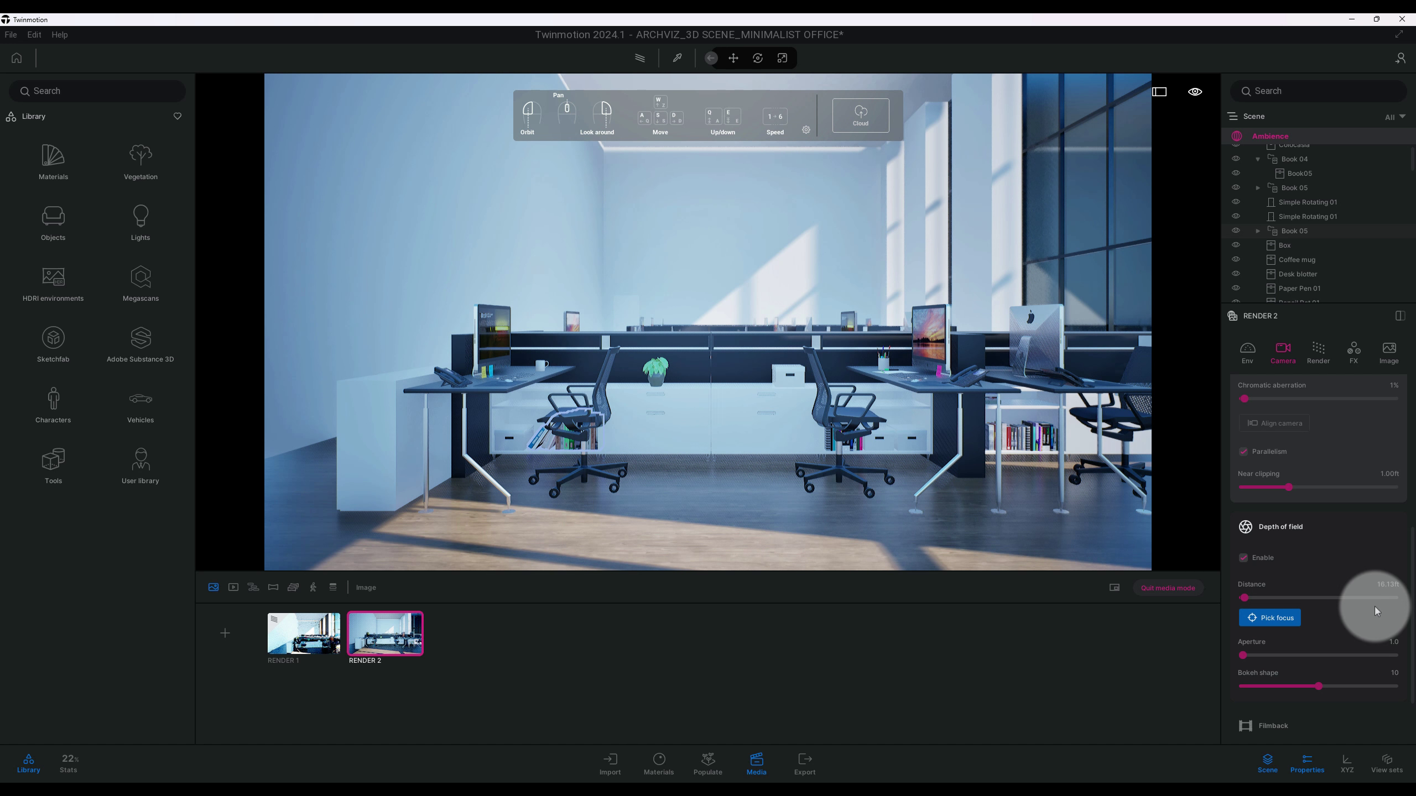
scroll(1374, 606, down, 1)
click(1395, 608)
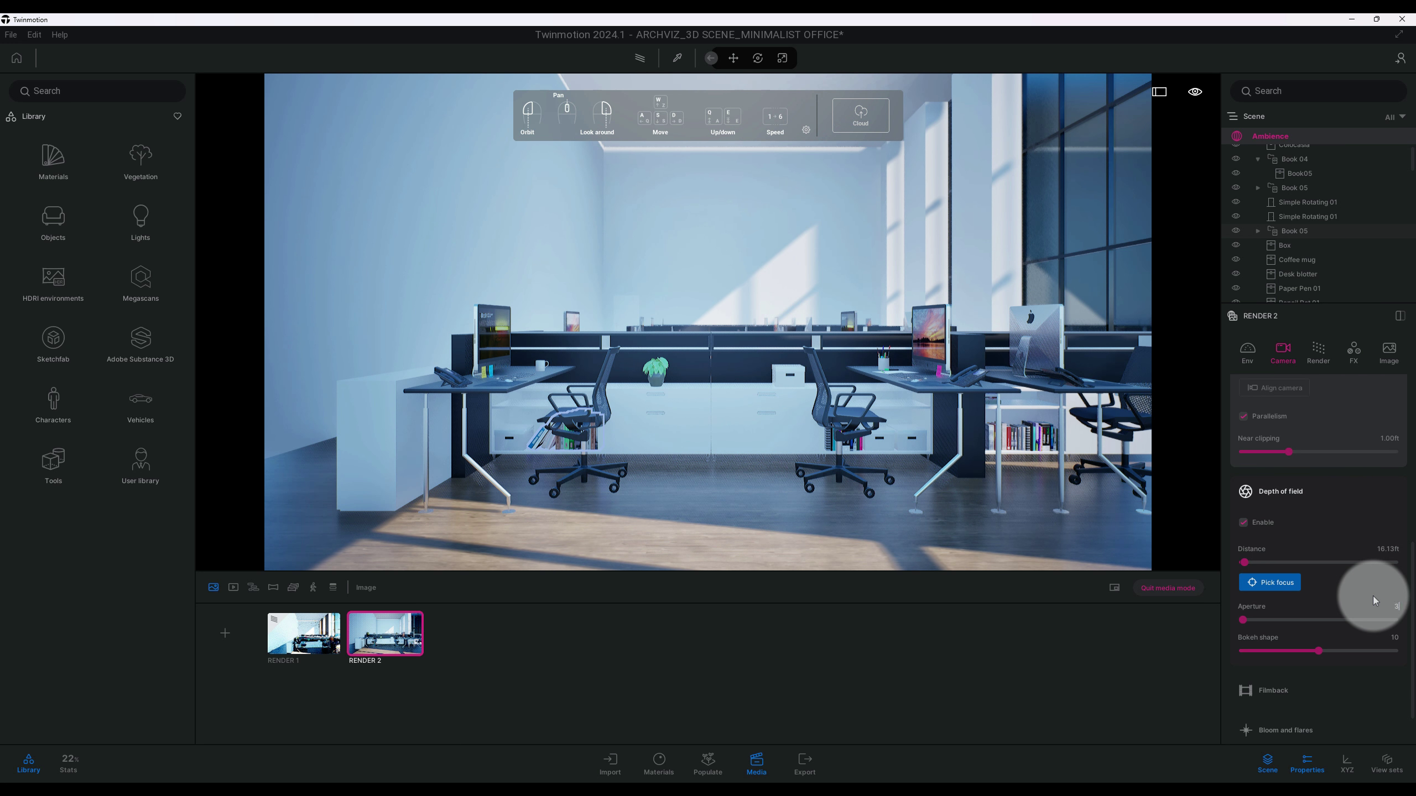
key(Return)
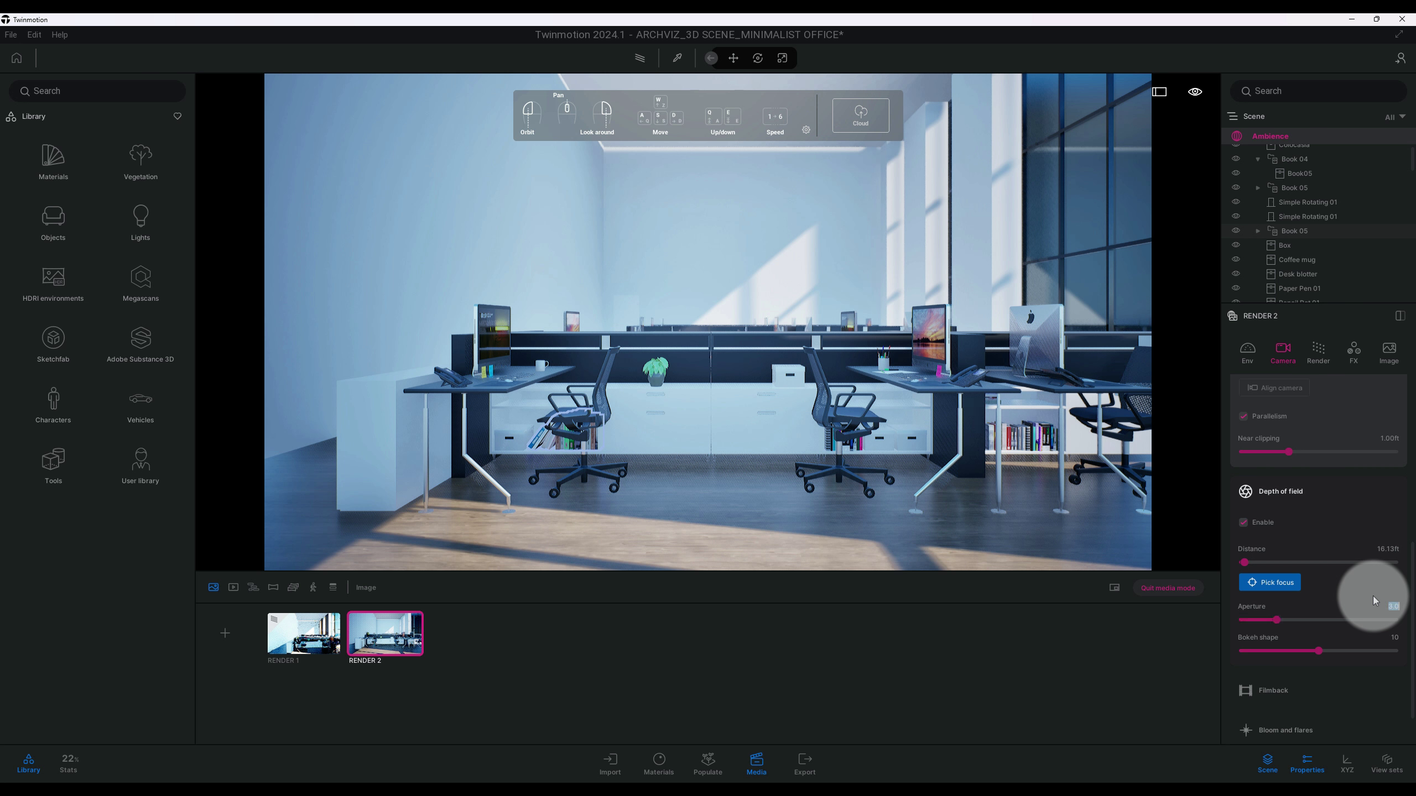
click(1393, 638)
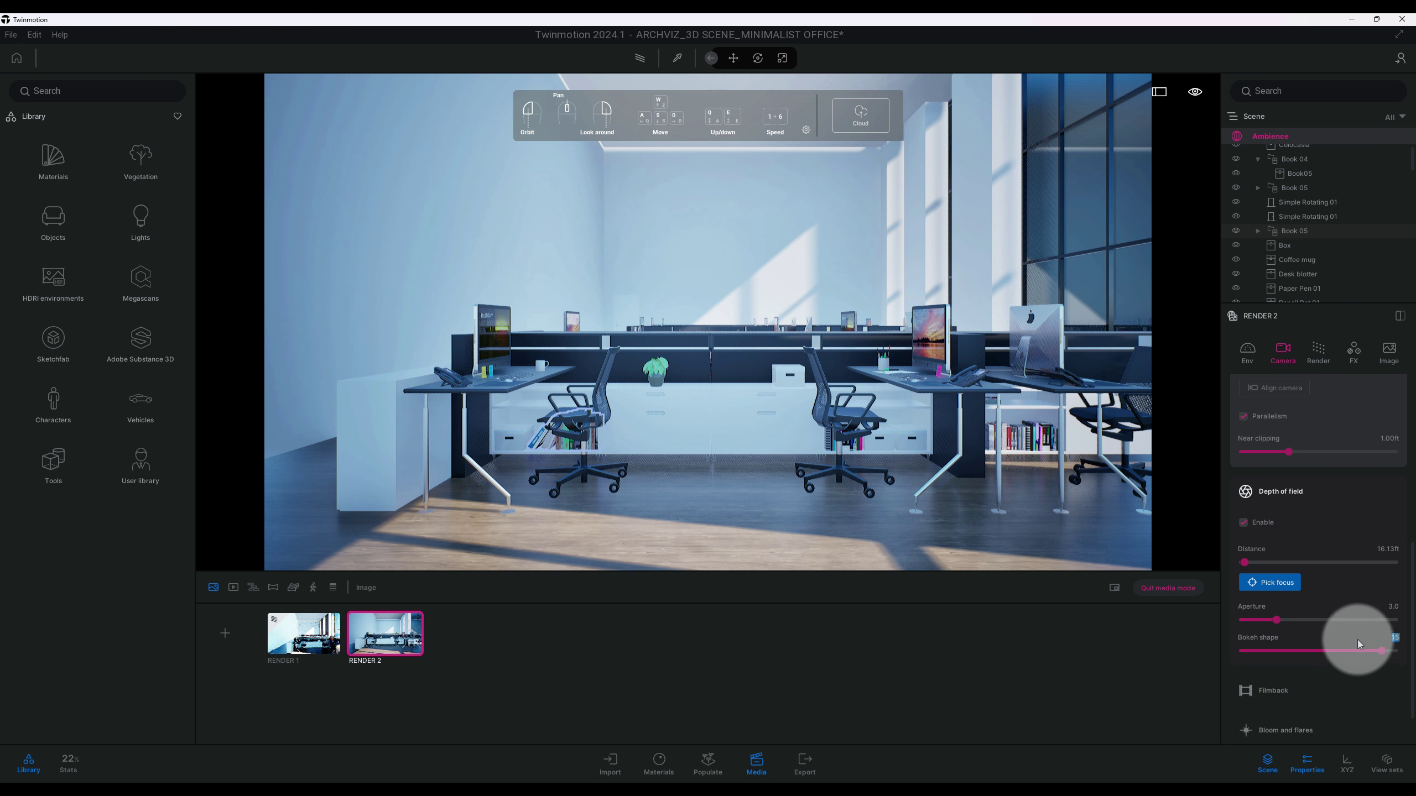
click(1387, 549)
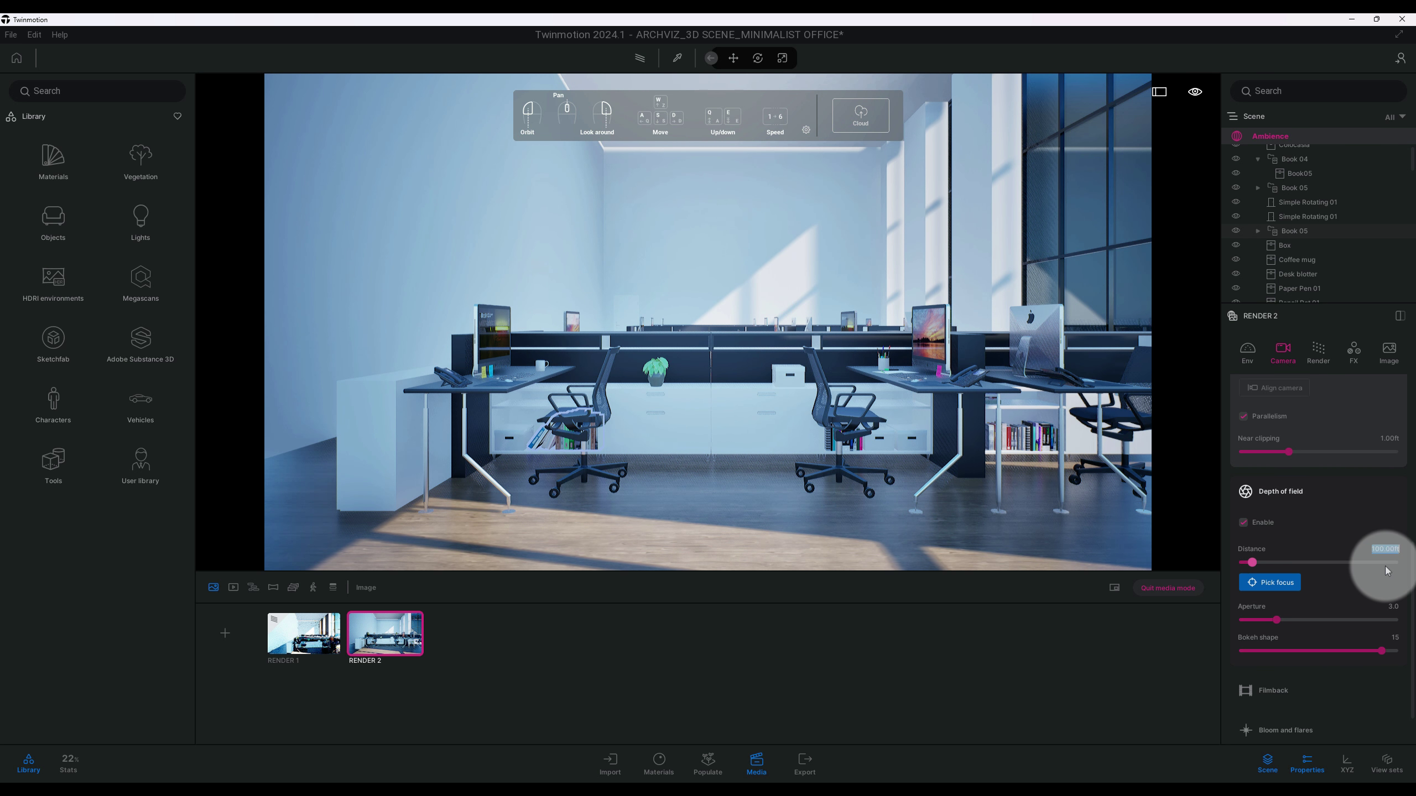
Expand and review the Filmback and Bloom and flares settings, then collapse both sections.
scroll(1382, 570, down, 1)
click(1310, 639)
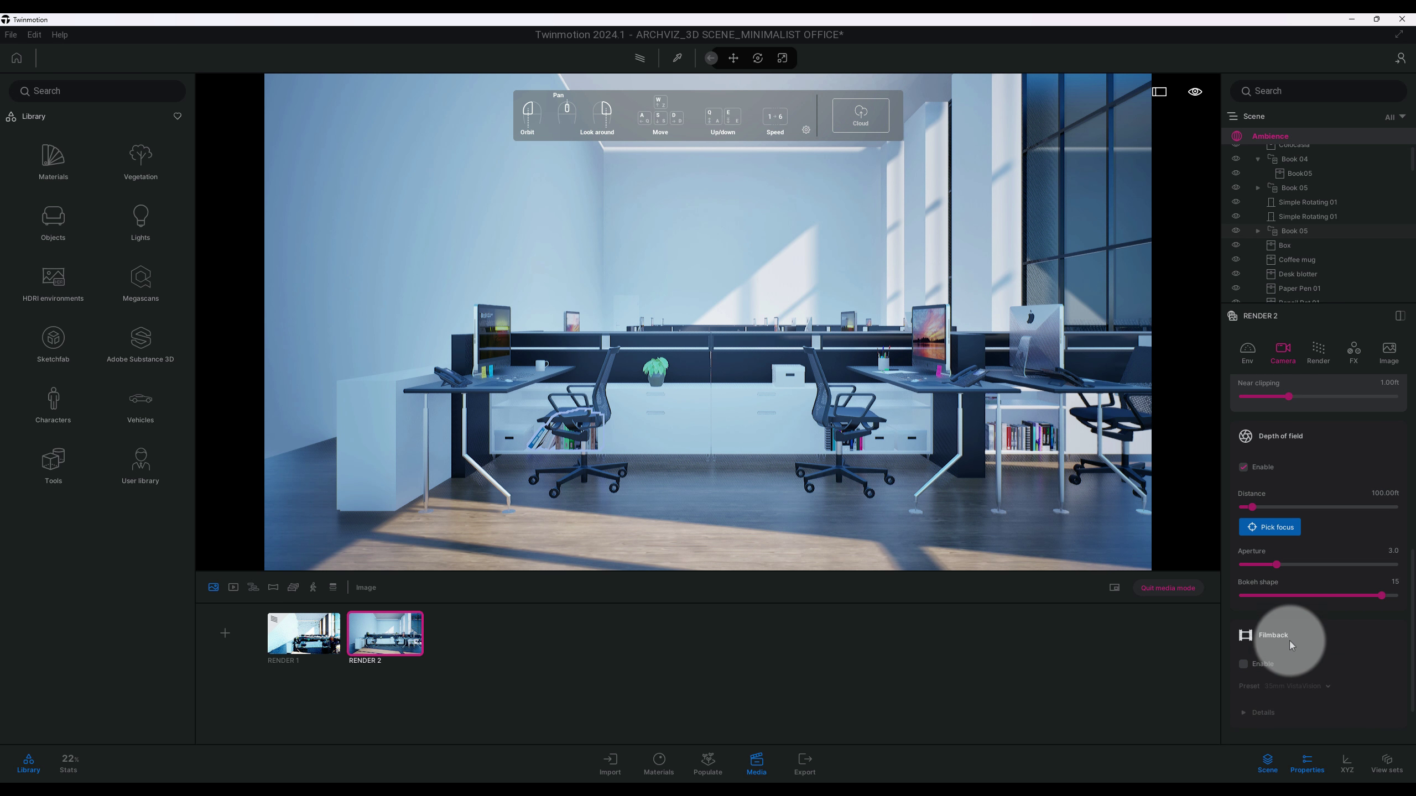
scroll(1293, 639, down, 1)
scroll(1321, 624, down, 1)
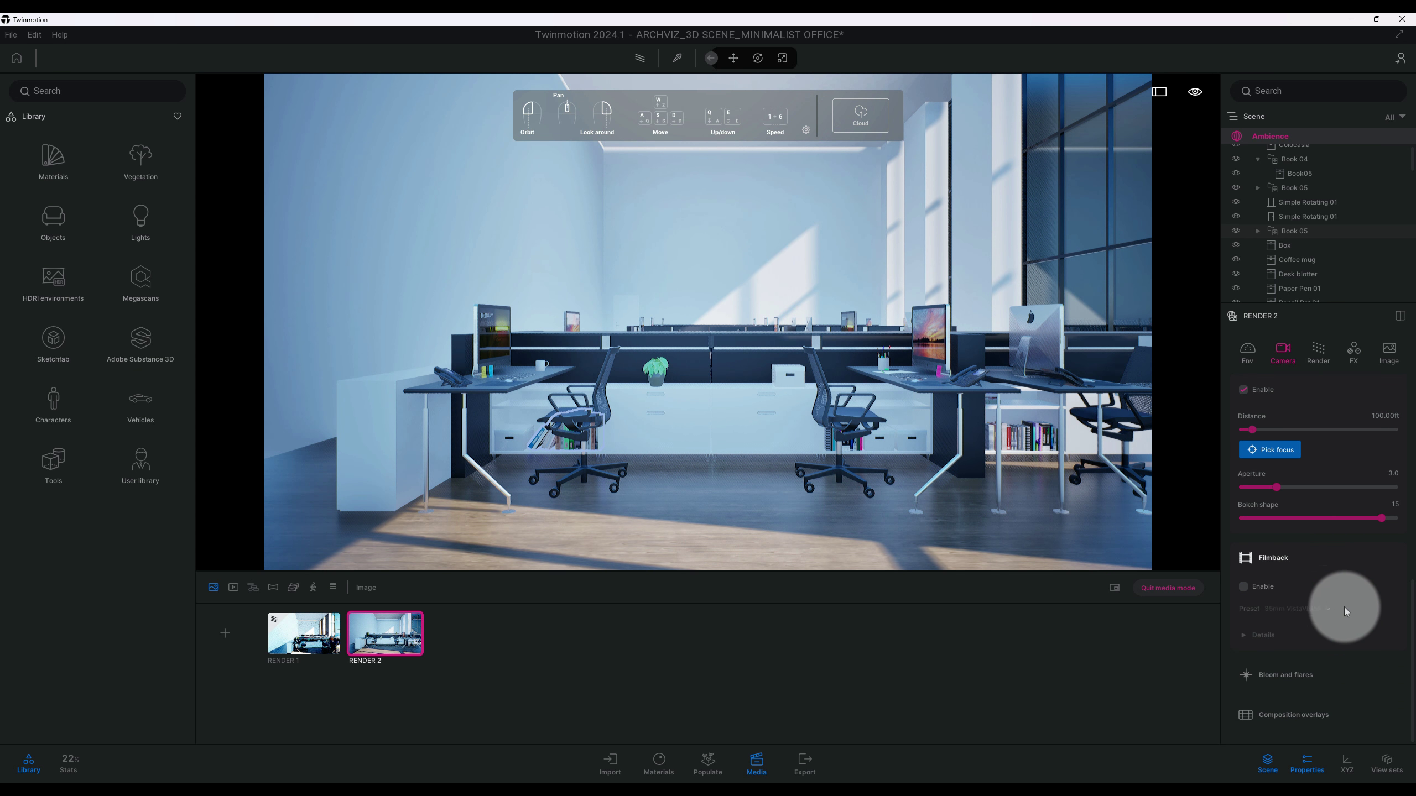
click(1282, 559)
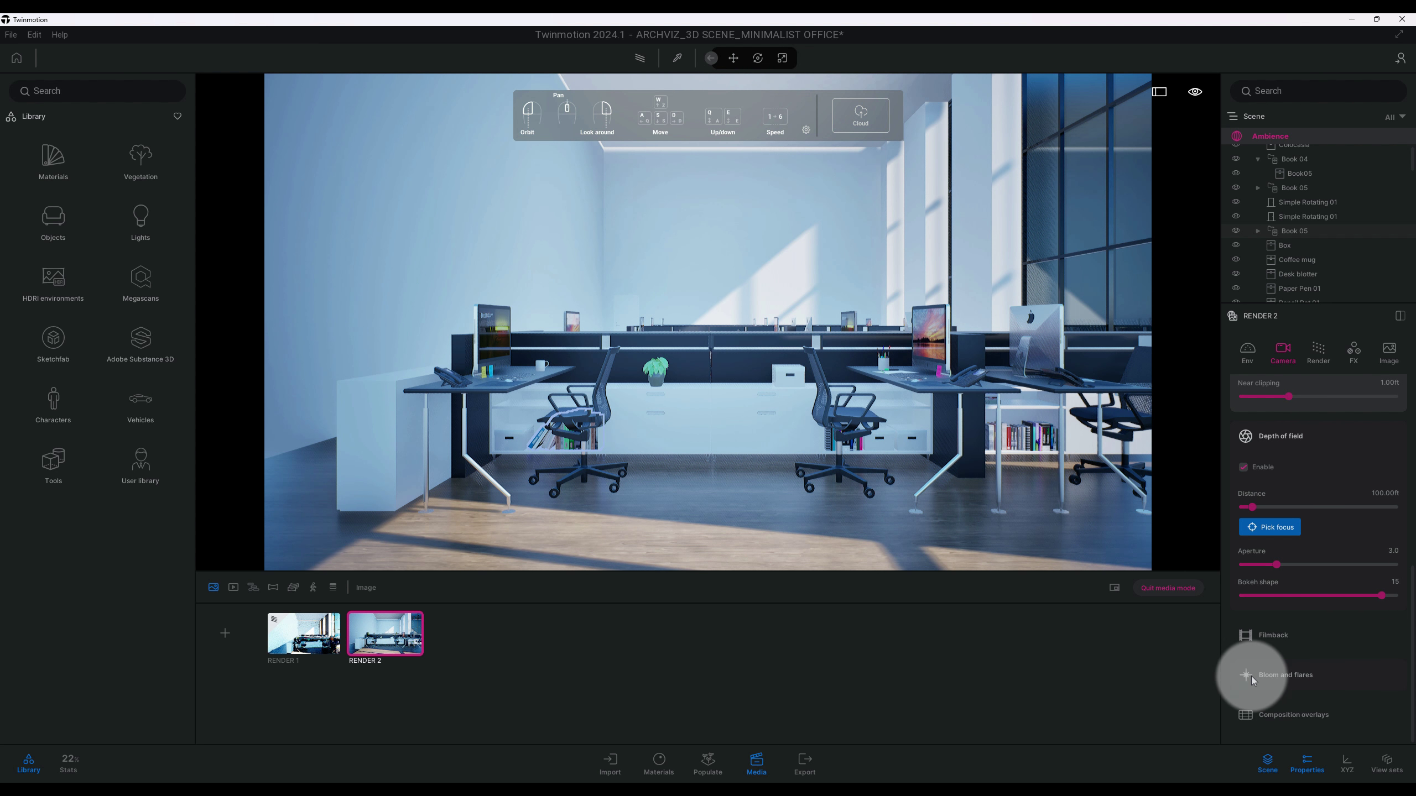
click(1306, 674)
scroll(1307, 670, down, 3)
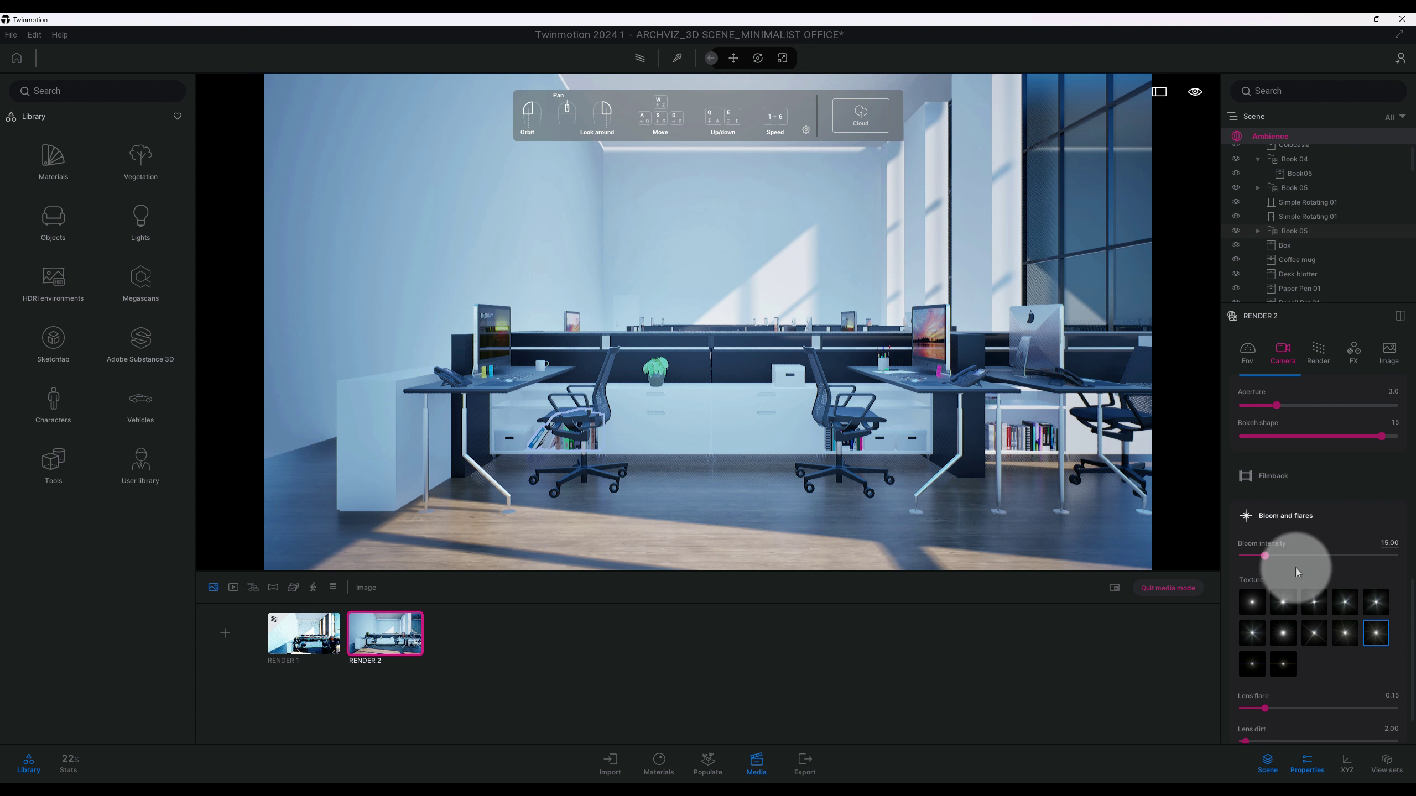
scroll(1324, 546, down, 1)
scroll(1323, 538, down, 1)
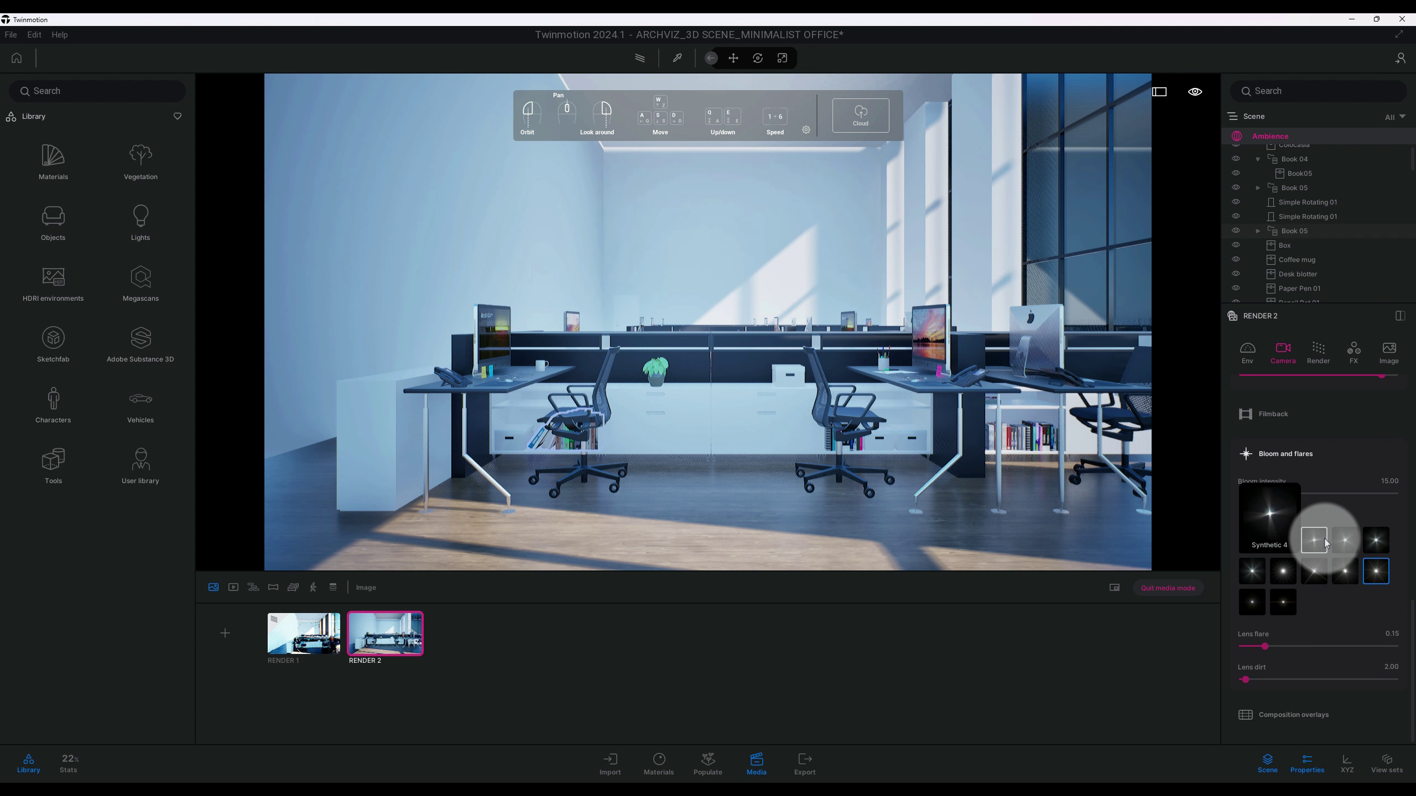
click(1276, 473)
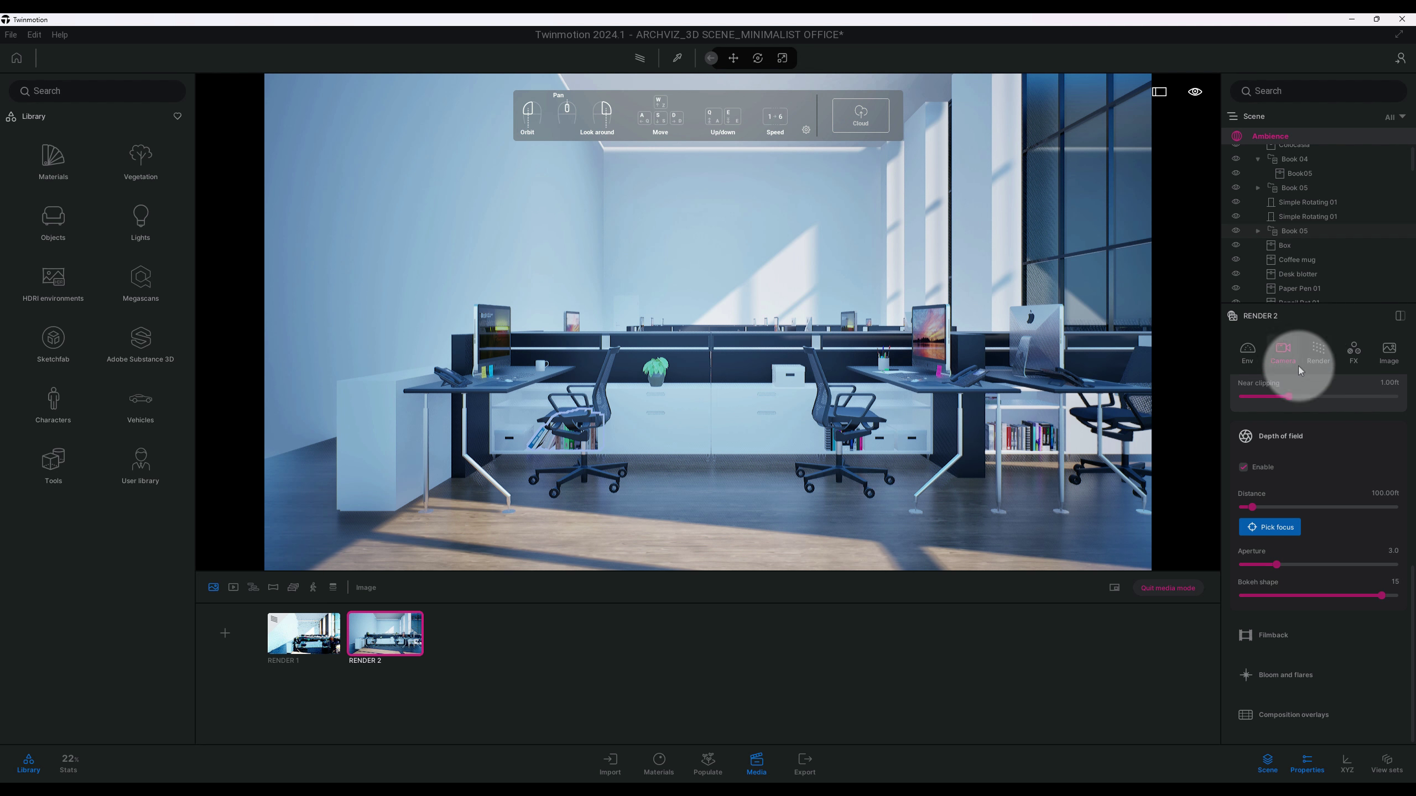
In the FX tab's colour grading, set Contrast to 65% and Saturation to 55%.
click(1353, 356)
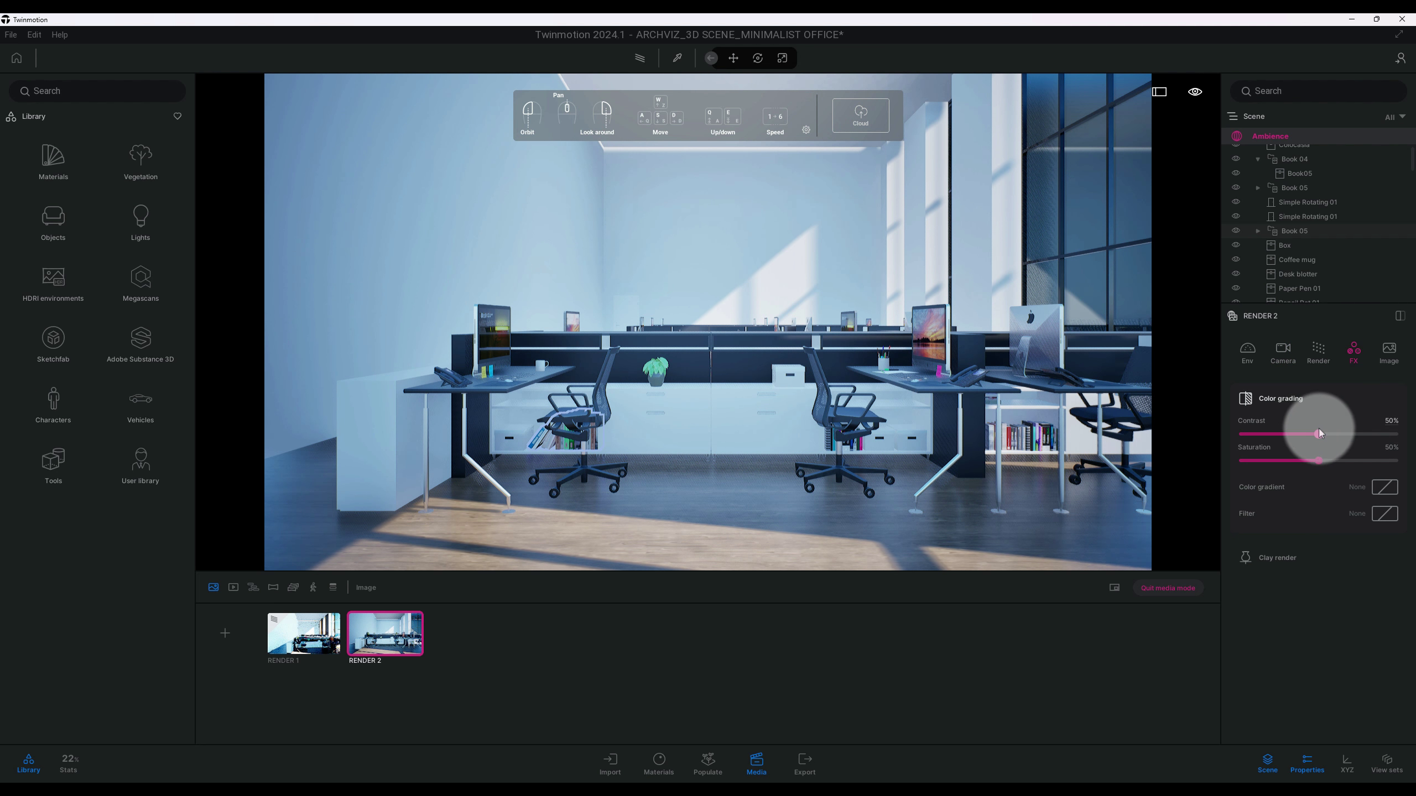
click(1390, 422)
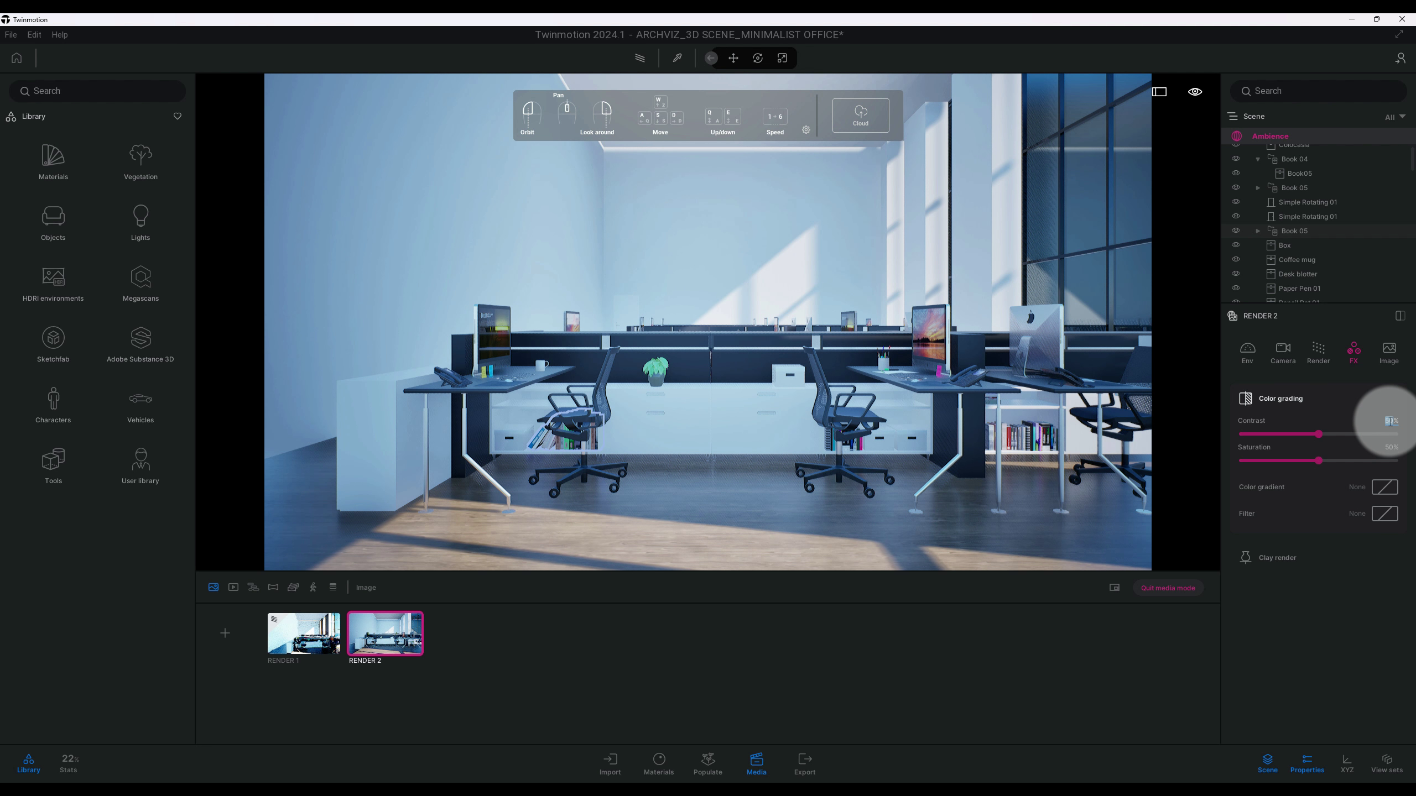
text(65)
key(Return)
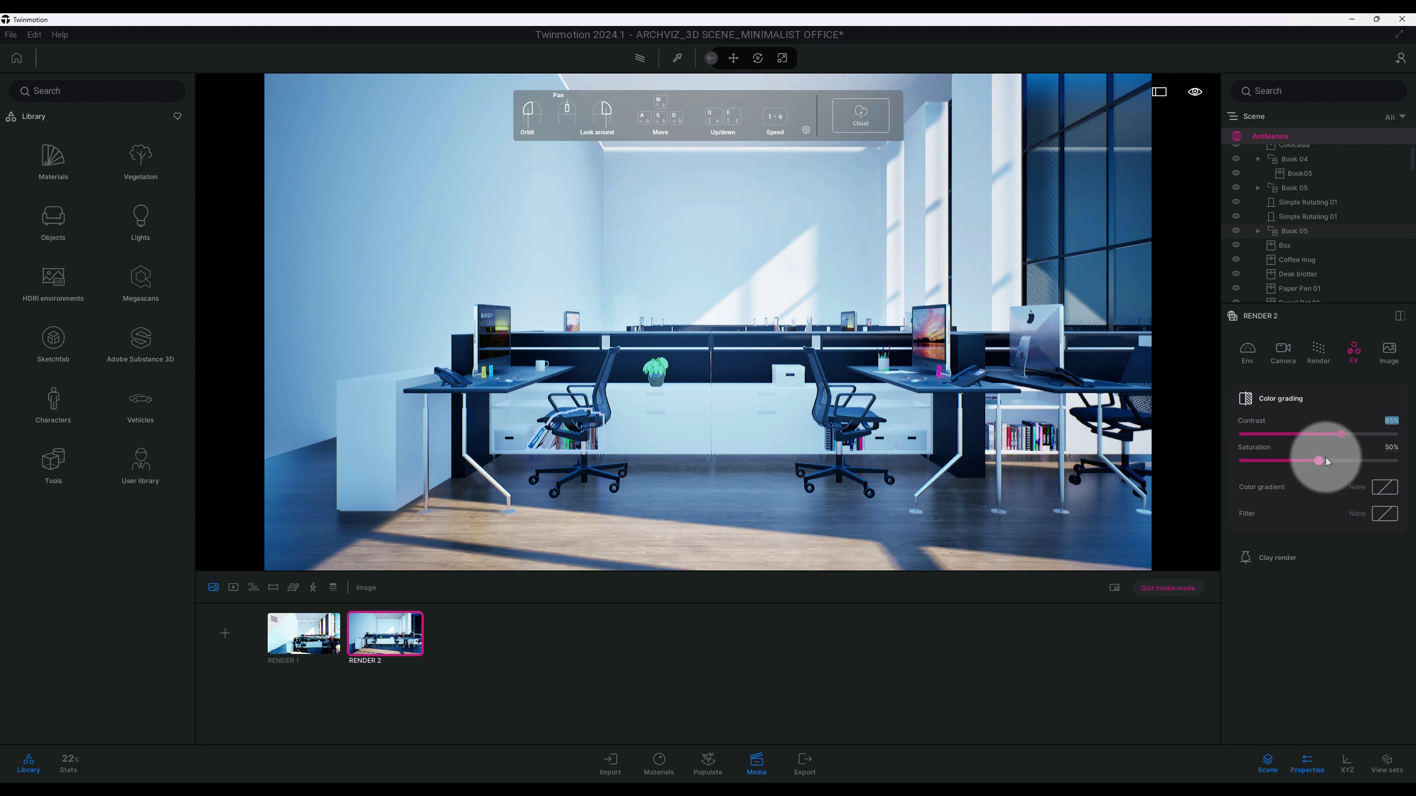
click(1392, 451)
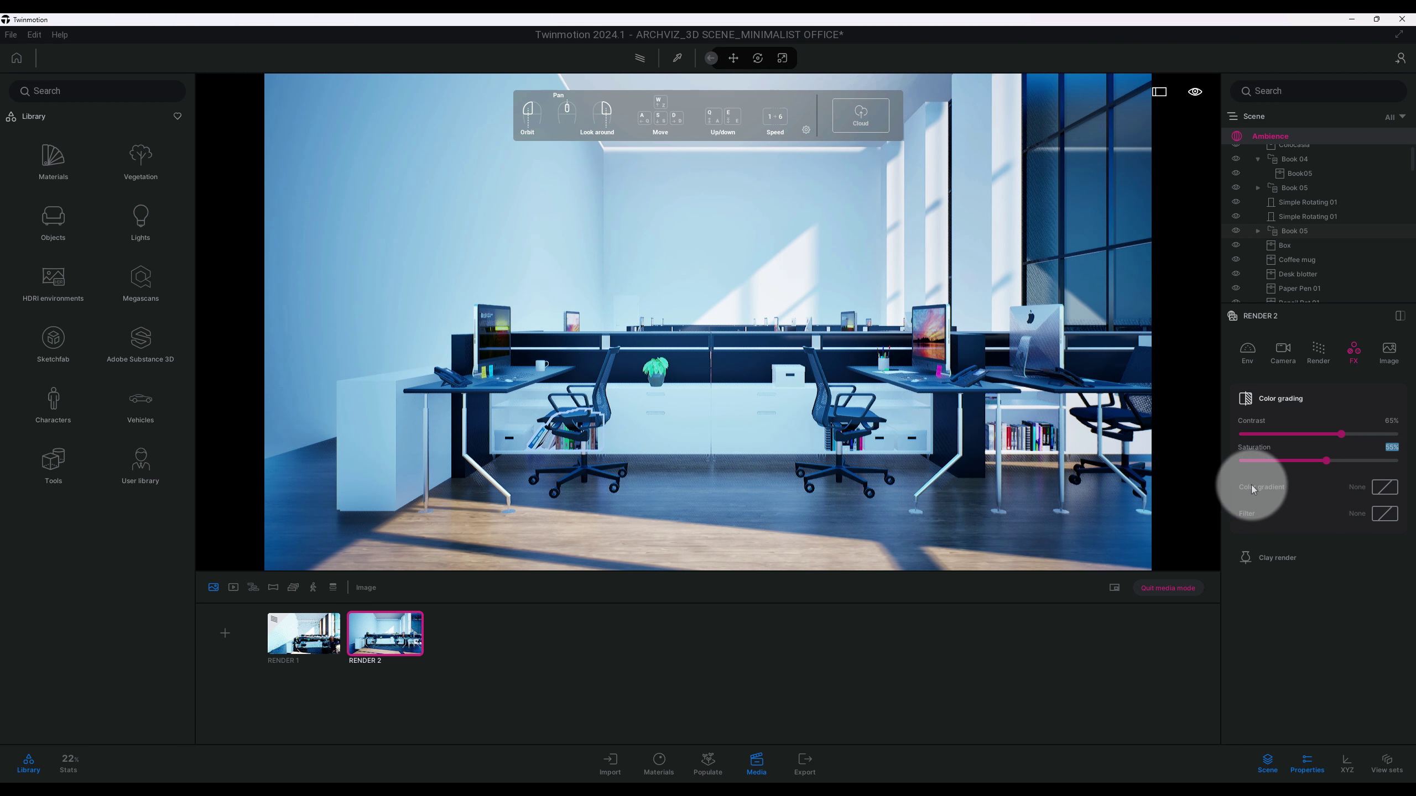
Browse the colour gradient presets, apply Fall, and close the preset list.
click(1385, 487)
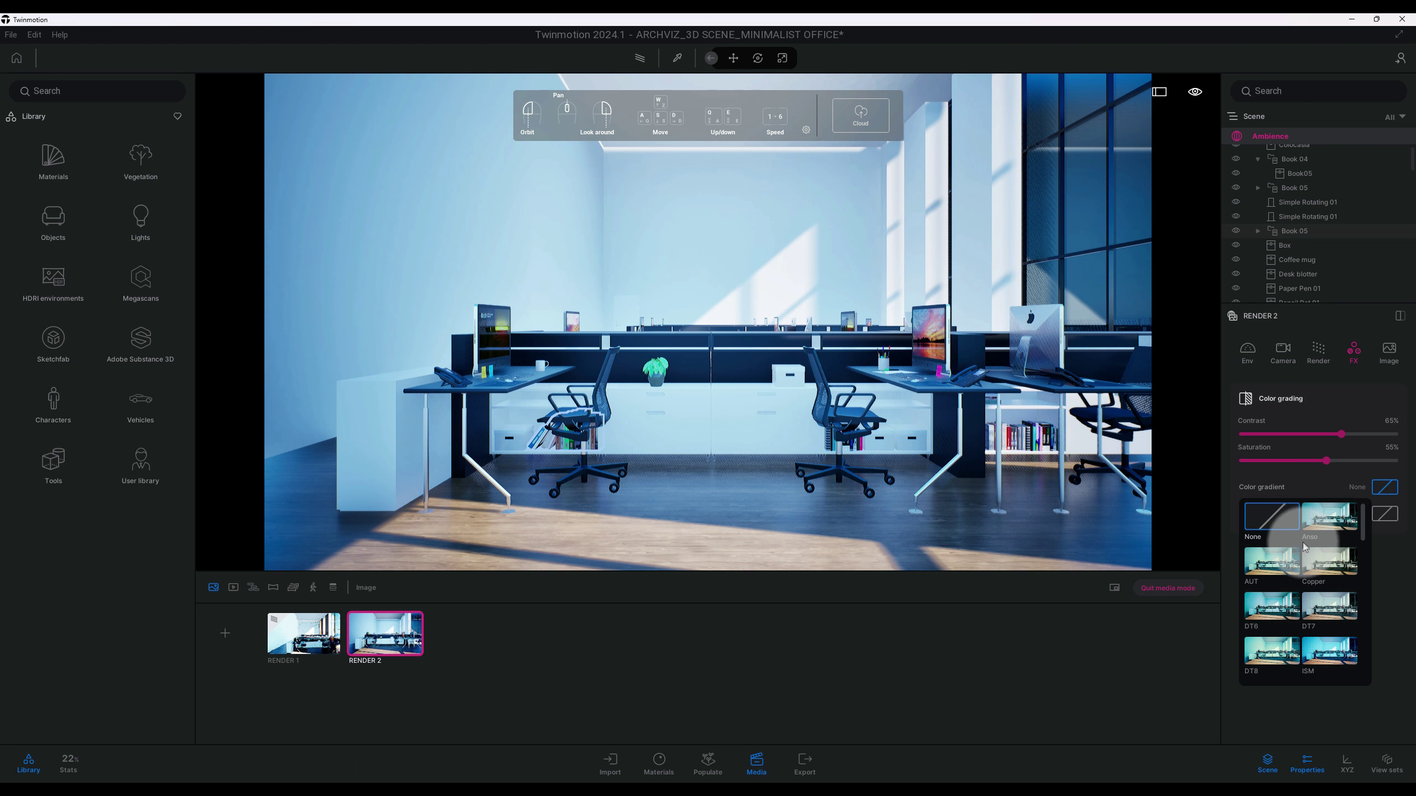
scroll(1295, 545, down, 5)
scroll(1295, 545, down, 3)
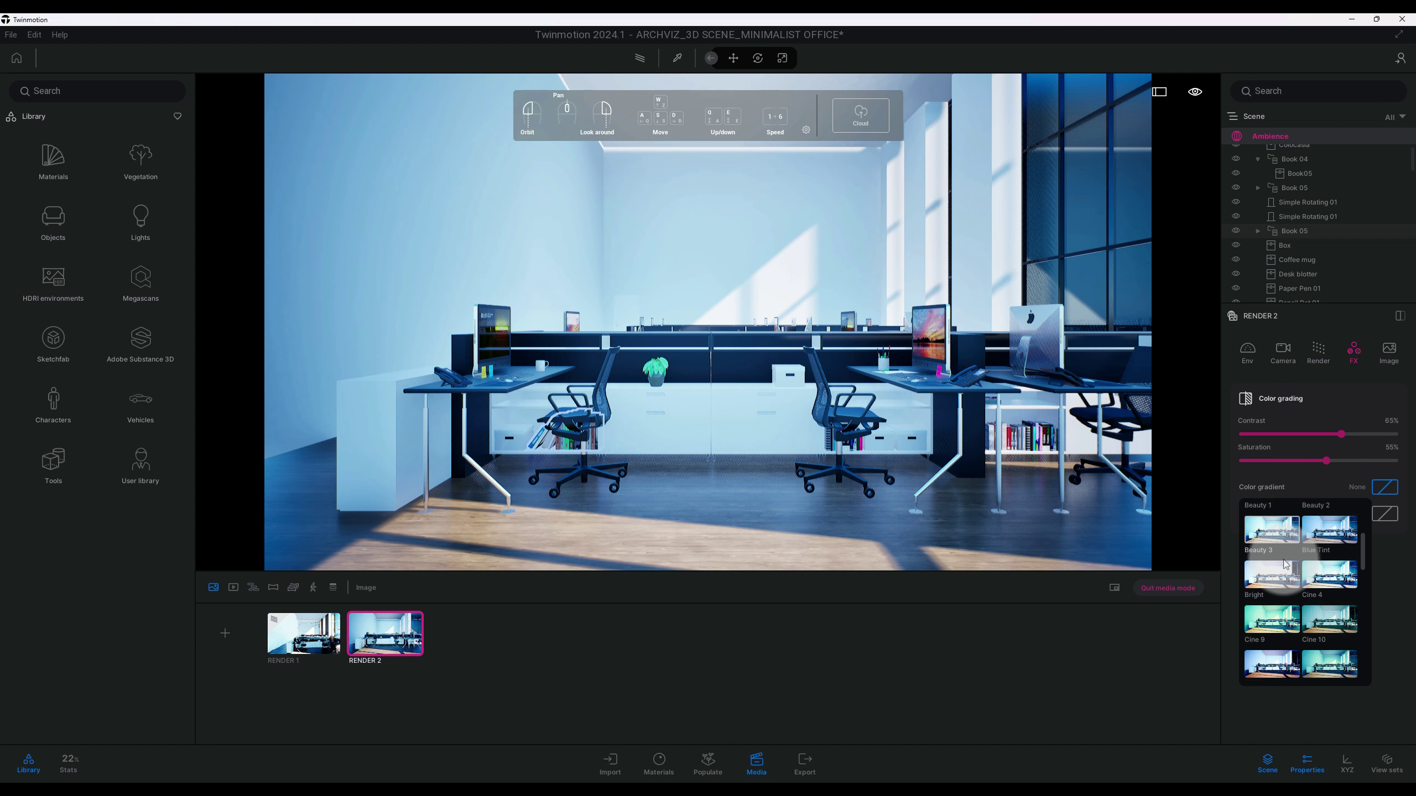
scroll(1290, 552, down, 4)
scroll(1284, 563, down, 1)
scroll(1285, 561, down, 1)
scroll(1284, 561, down, 1)
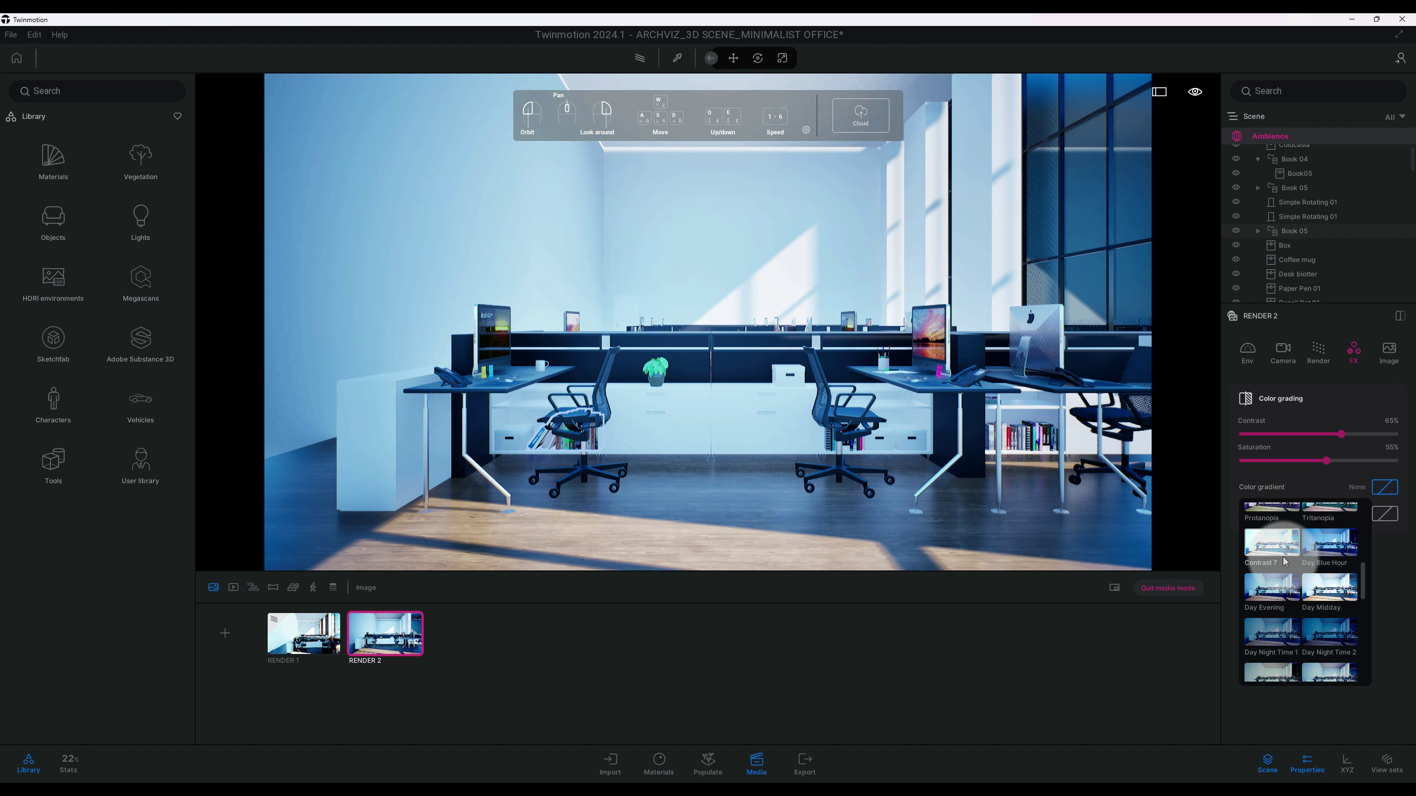
scroll(1285, 561, down, 5)
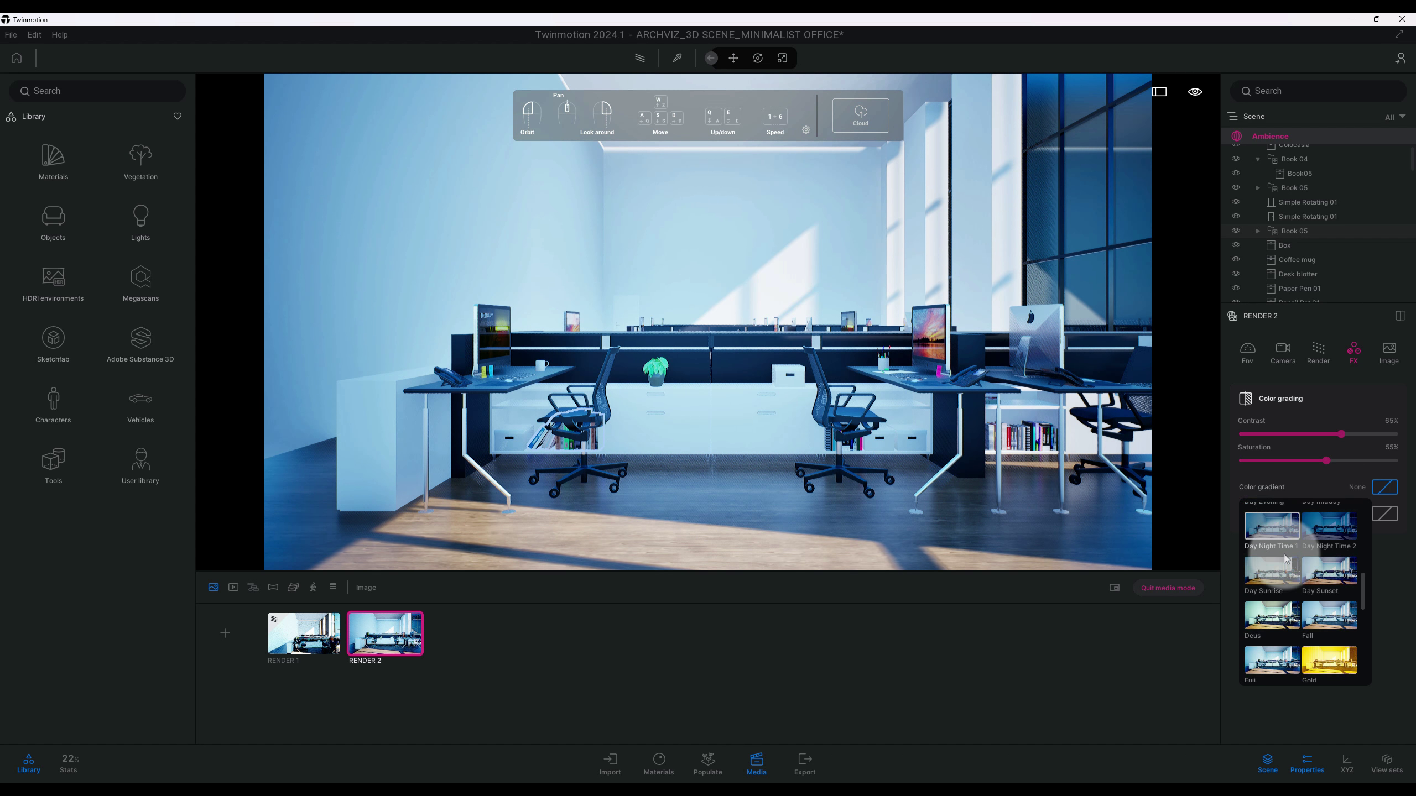
scroll(1290, 617, down, 3)
scroll(1290, 617, down, 4)
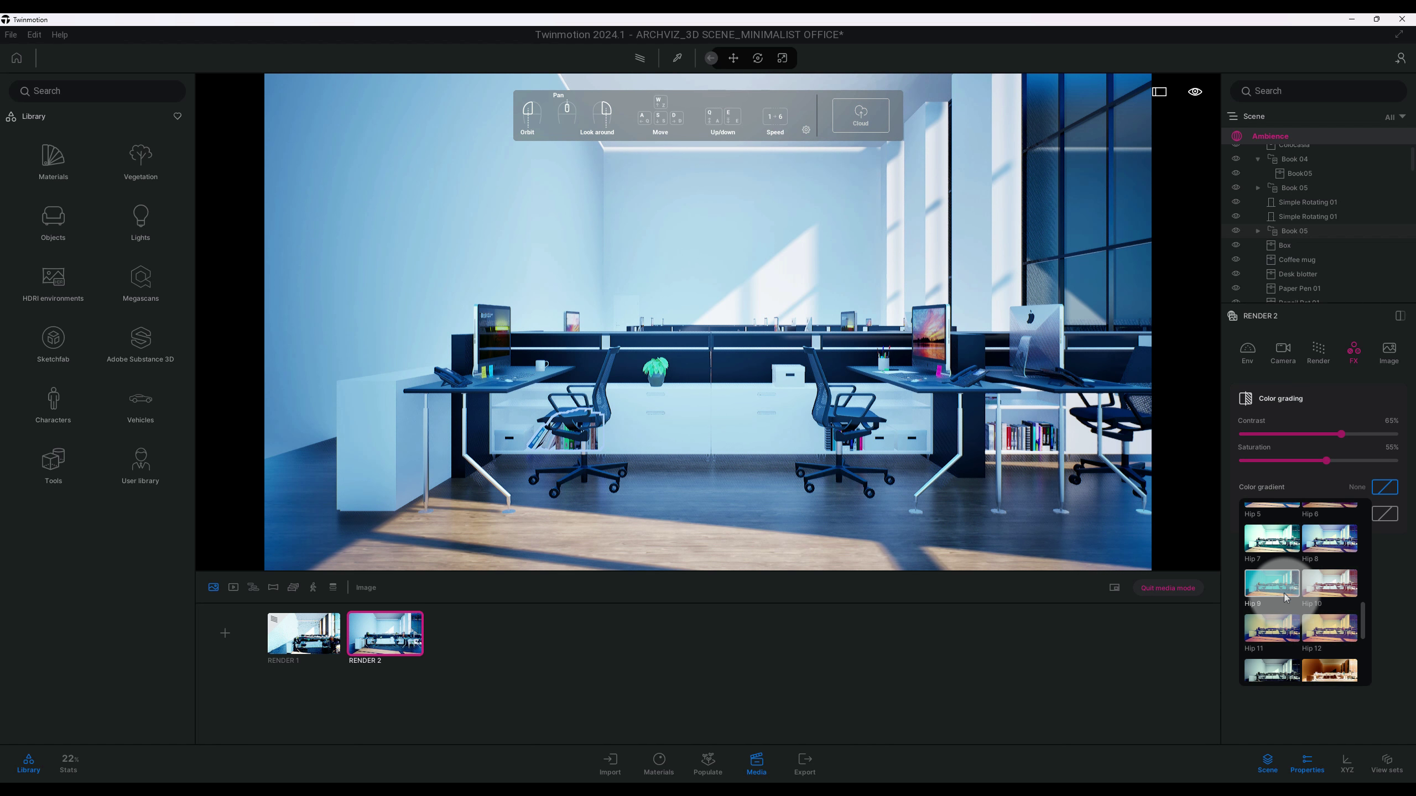
scroll(1309, 611, down, 1)
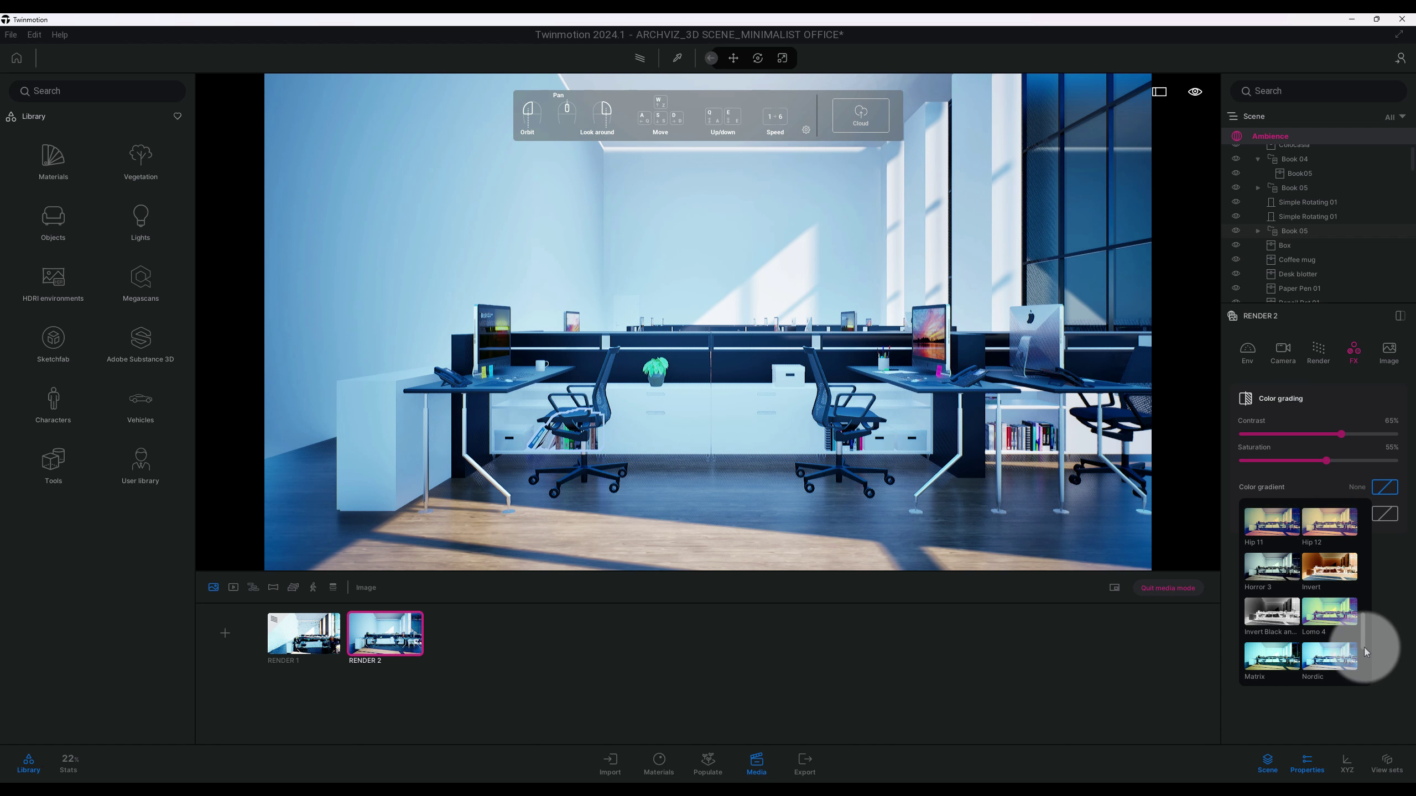
drag(1364, 647, 1380, 602)
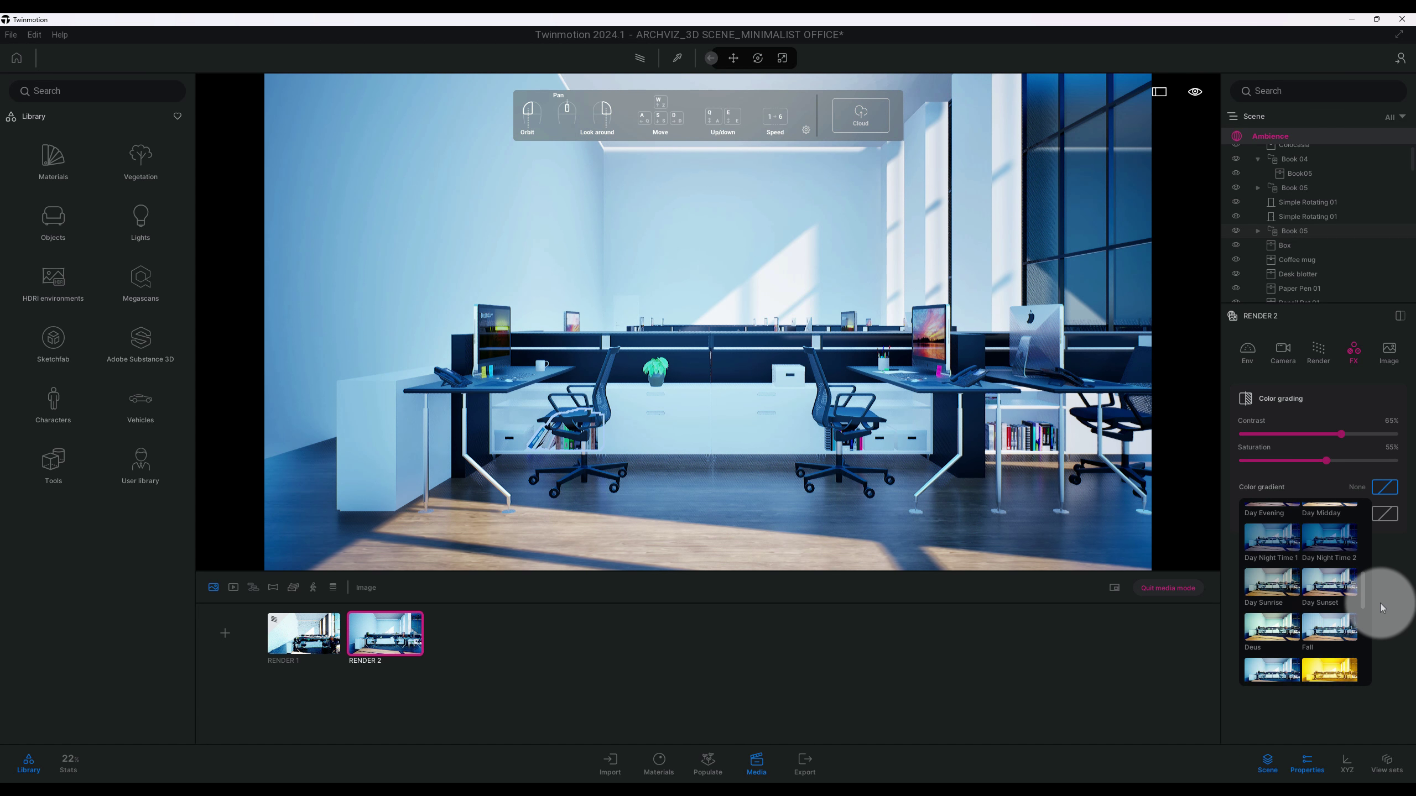
click(1329, 627)
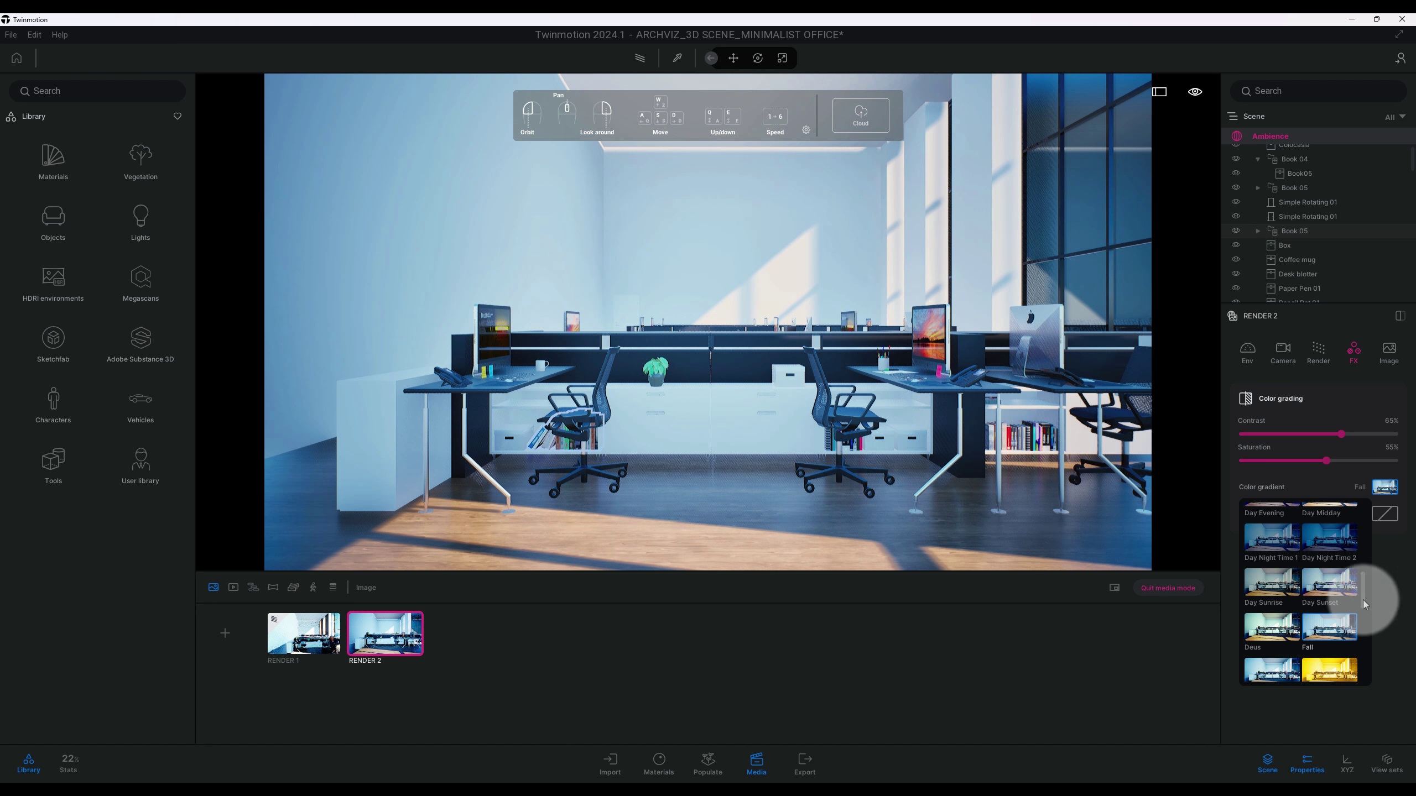
click(1390, 531)
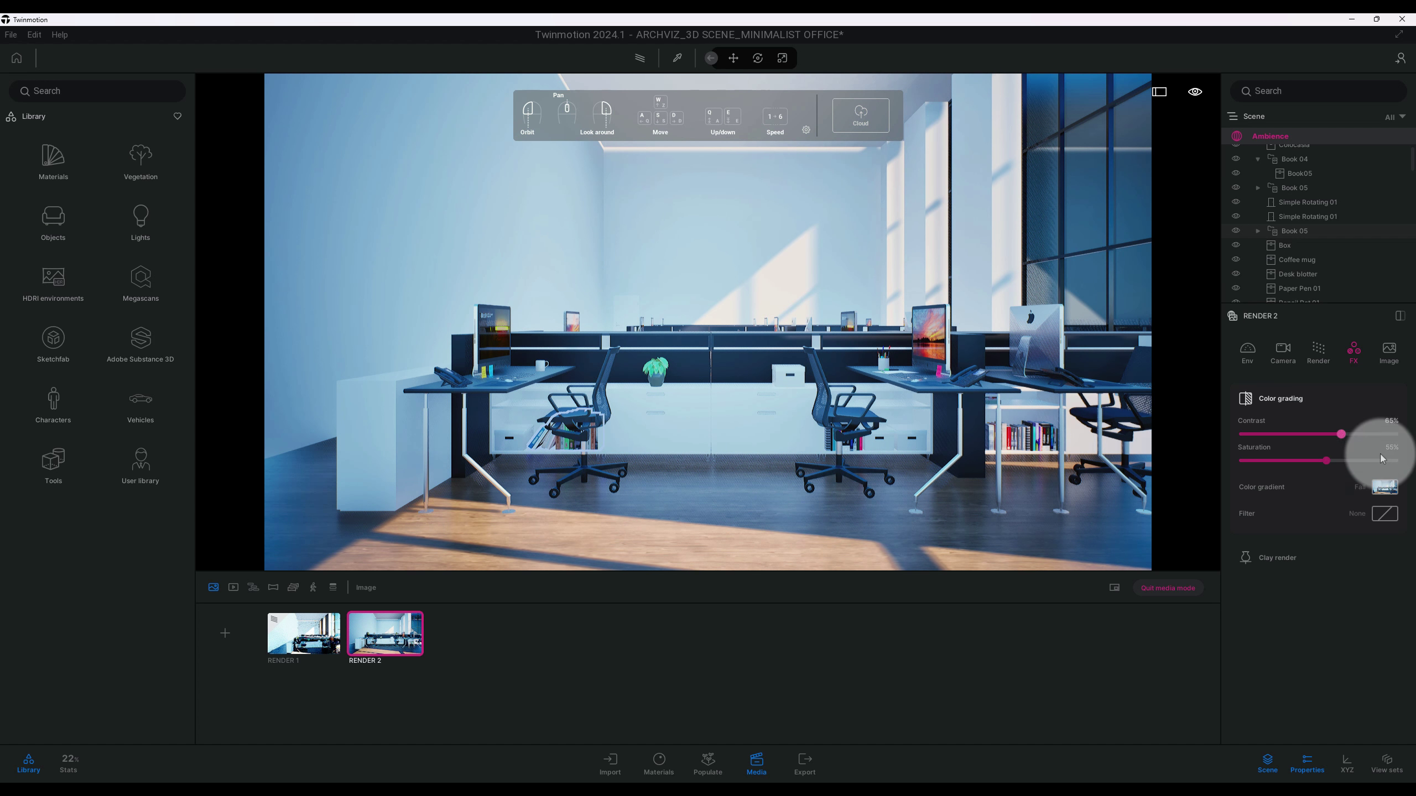
Set the image output to 4K UHD 3840×2160 with tiled rendering enabled.
click(1389, 357)
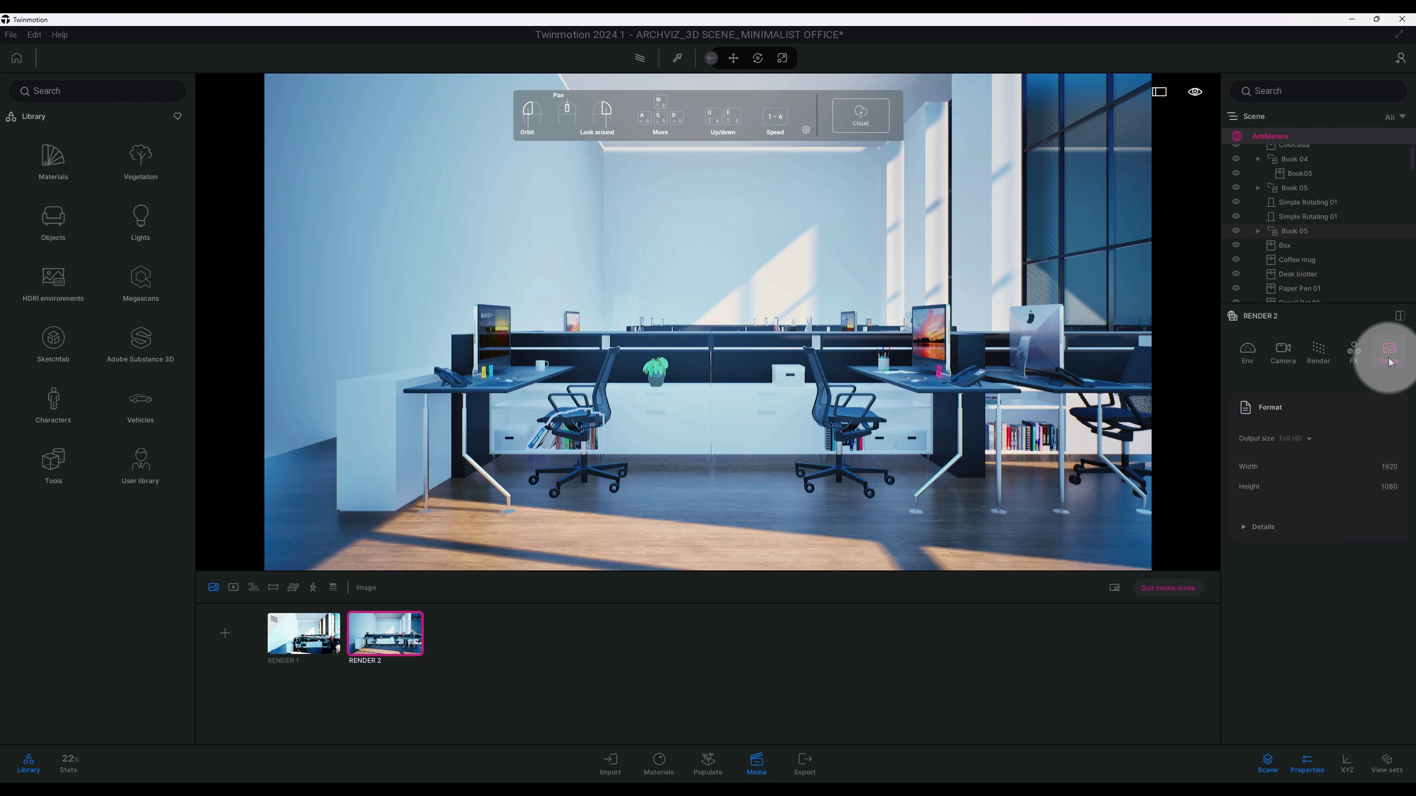
click(1301, 440)
click(1293, 478)
click(1263, 524)
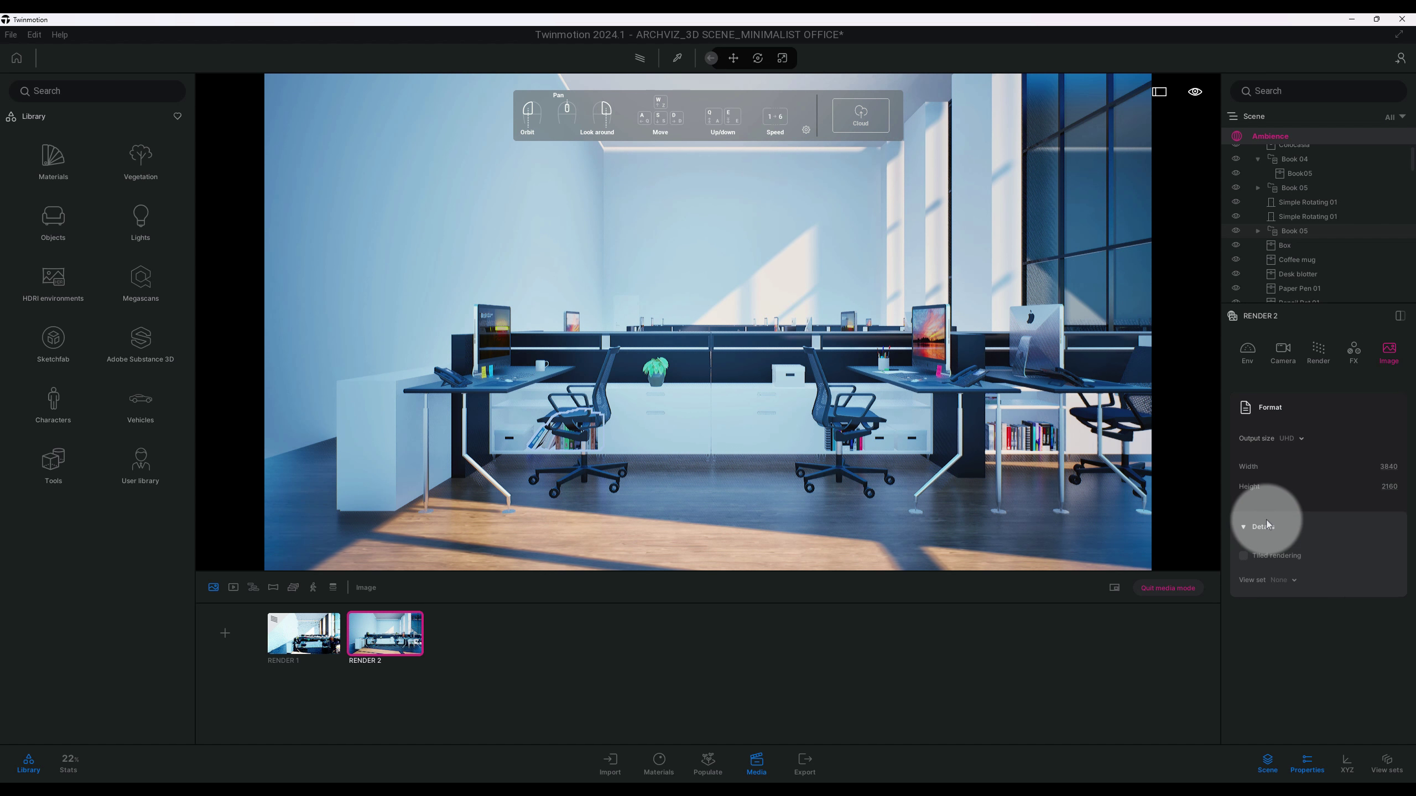
click(1244, 556)
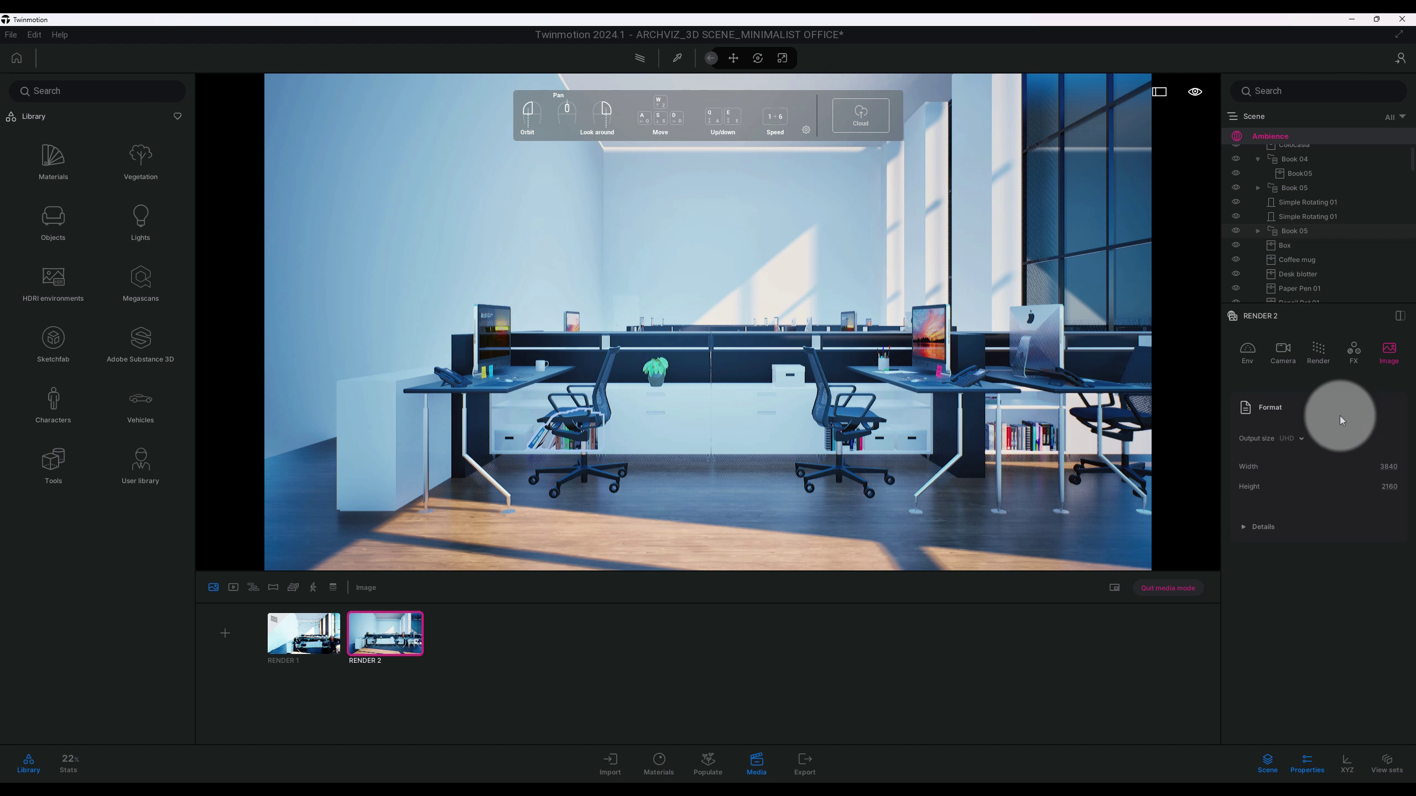
click(1319, 357)
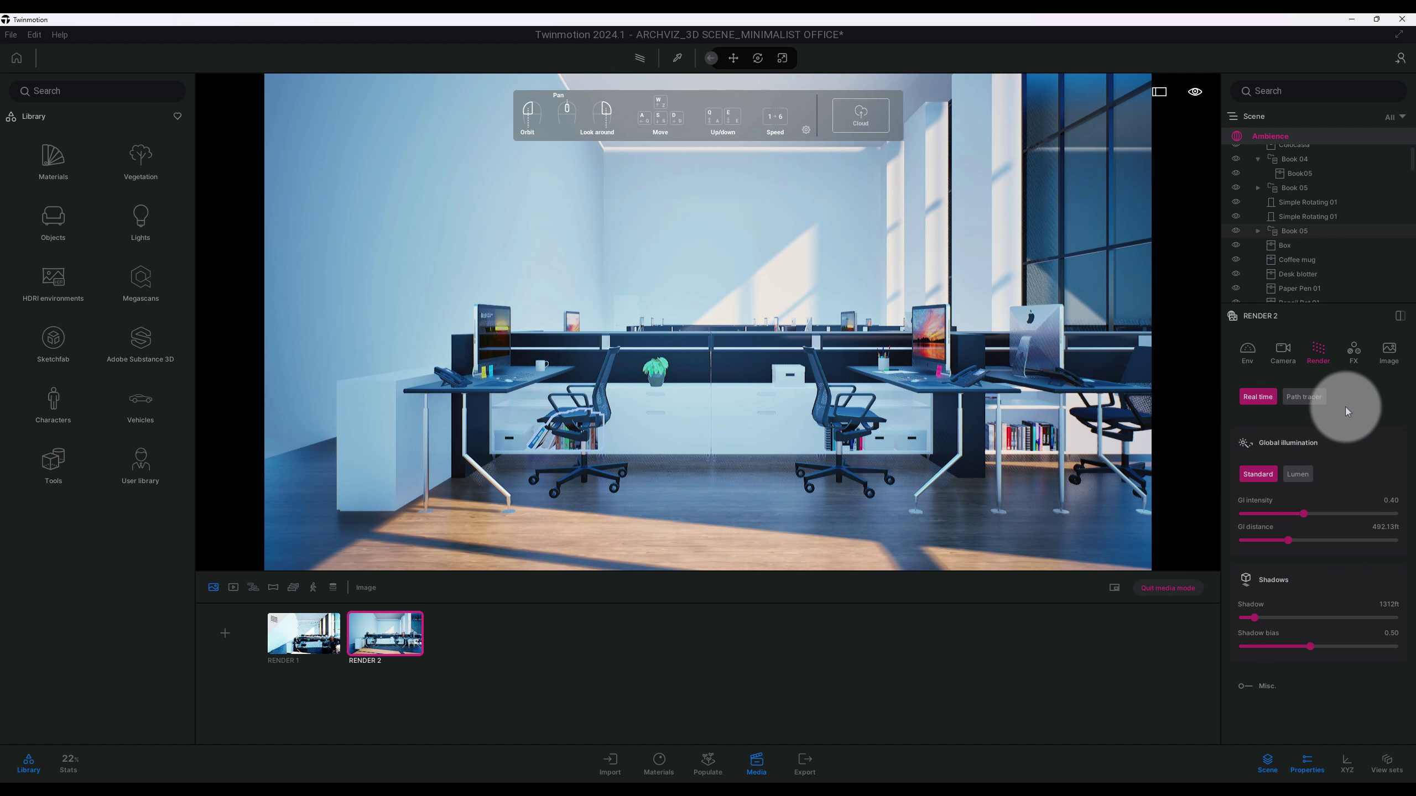
Use the path tracer at High quality with 2048 samples per pixel and 35 max bounces.
click(1304, 397)
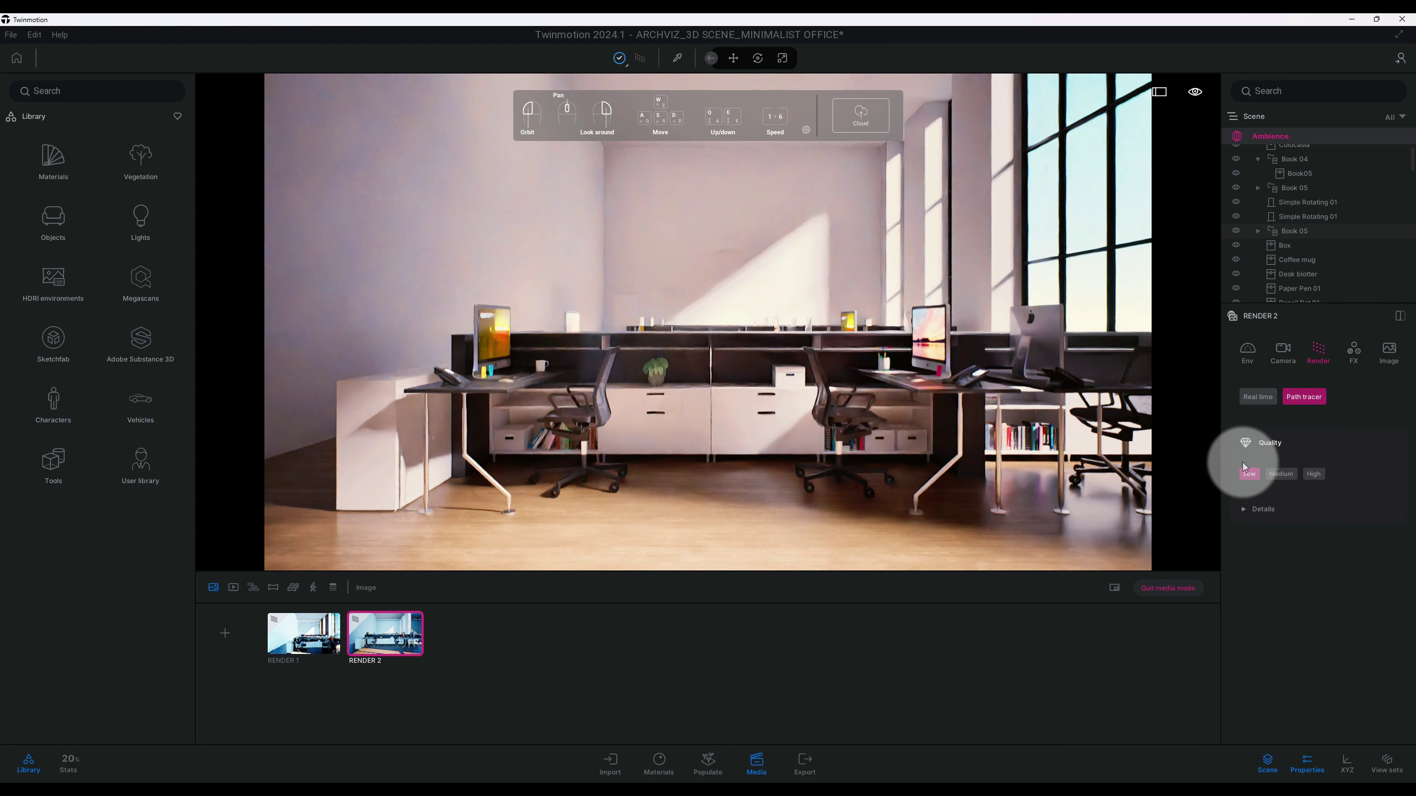
click(1260, 509)
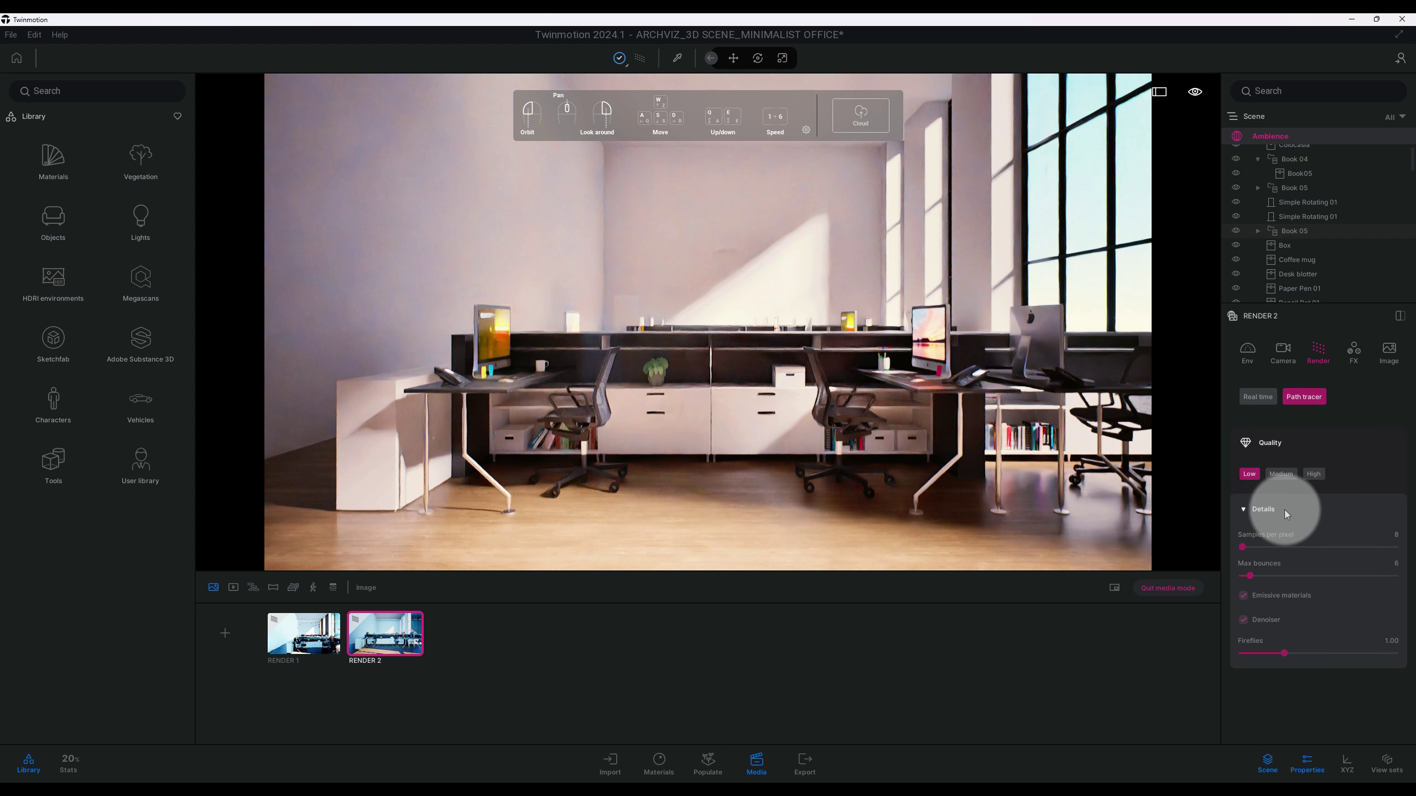
click(1314, 474)
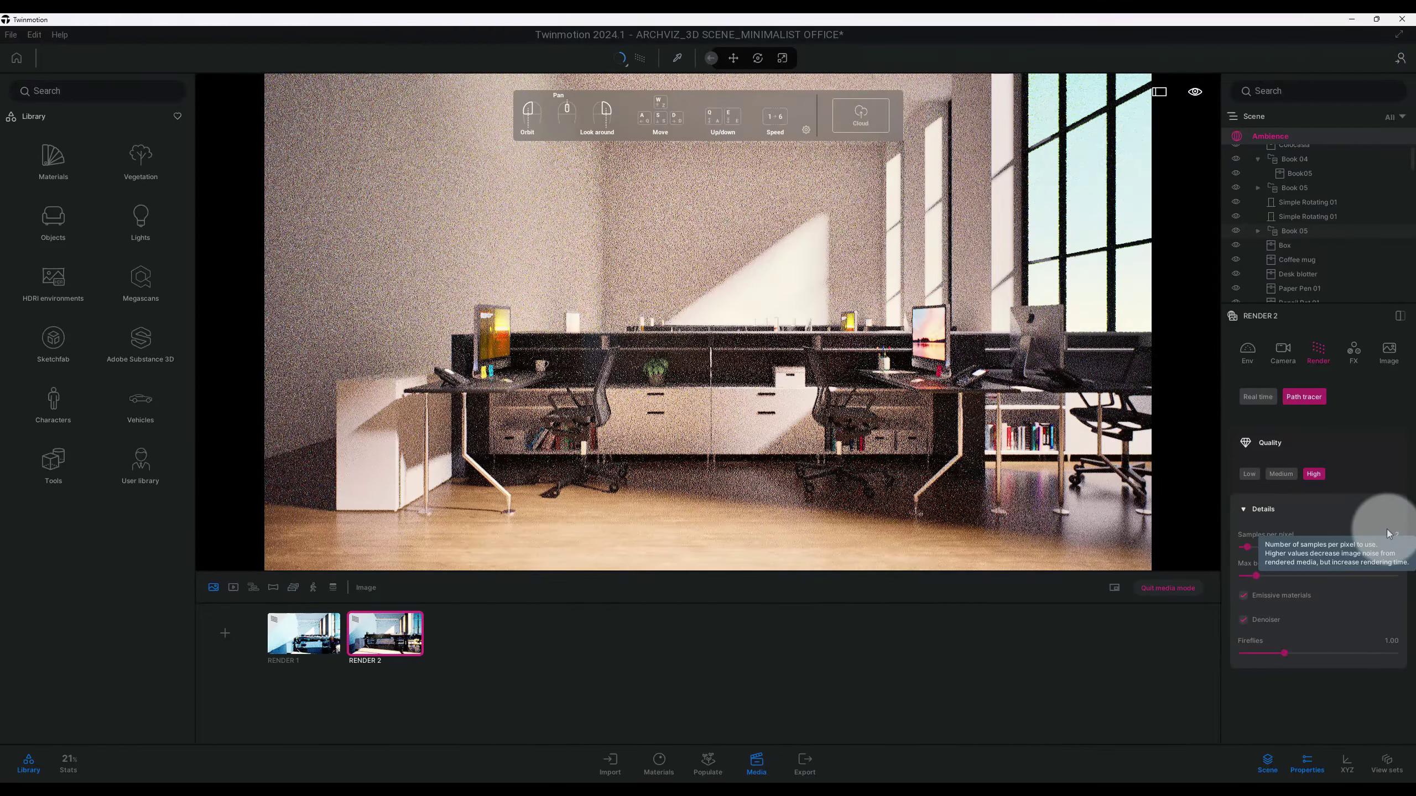
click(1388, 533)
text(2048)
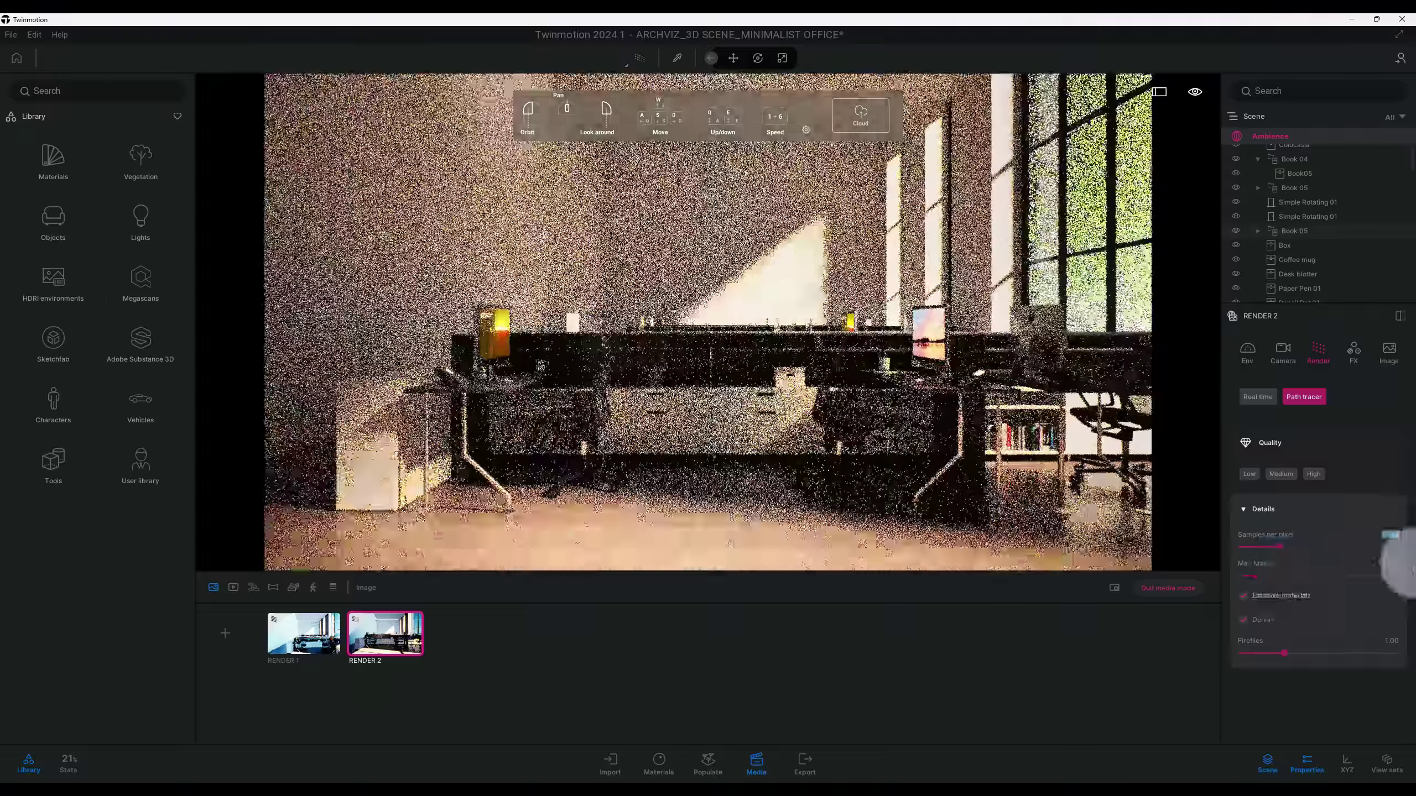
click(1395, 566)
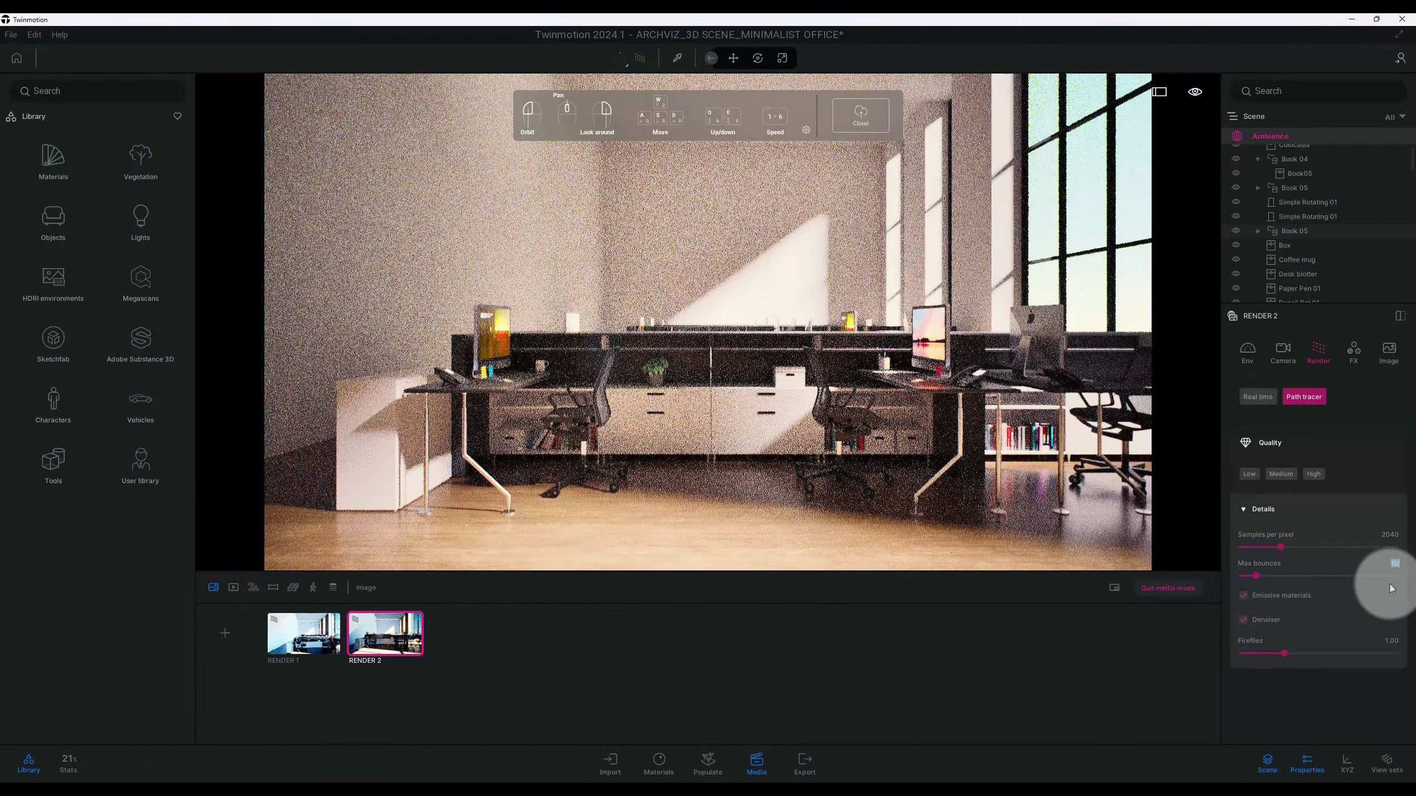
text(35)
key(Return)
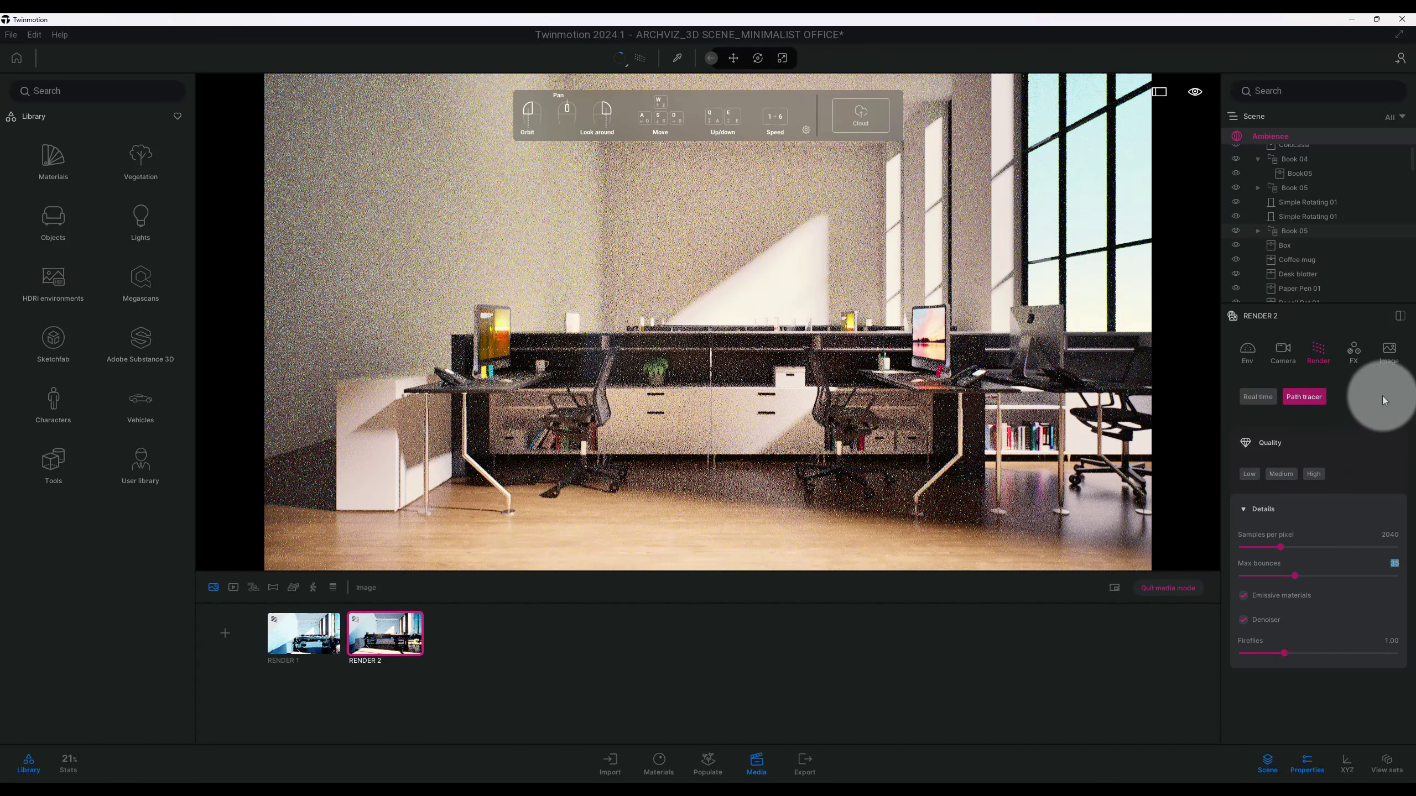
Step through the FX and Camera tabs to the Env tab's month, location and HDRI options.
click(1354, 356)
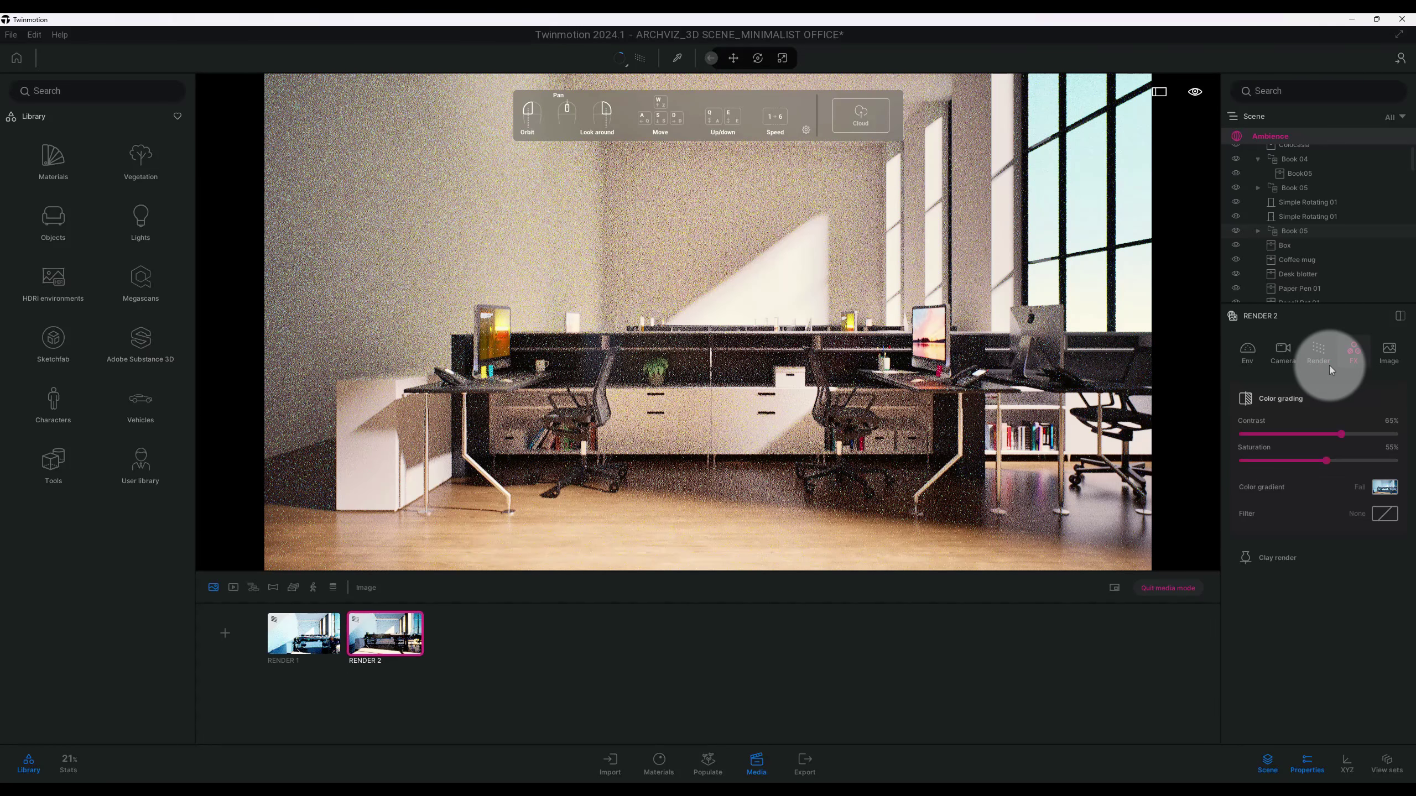
click(1276, 354)
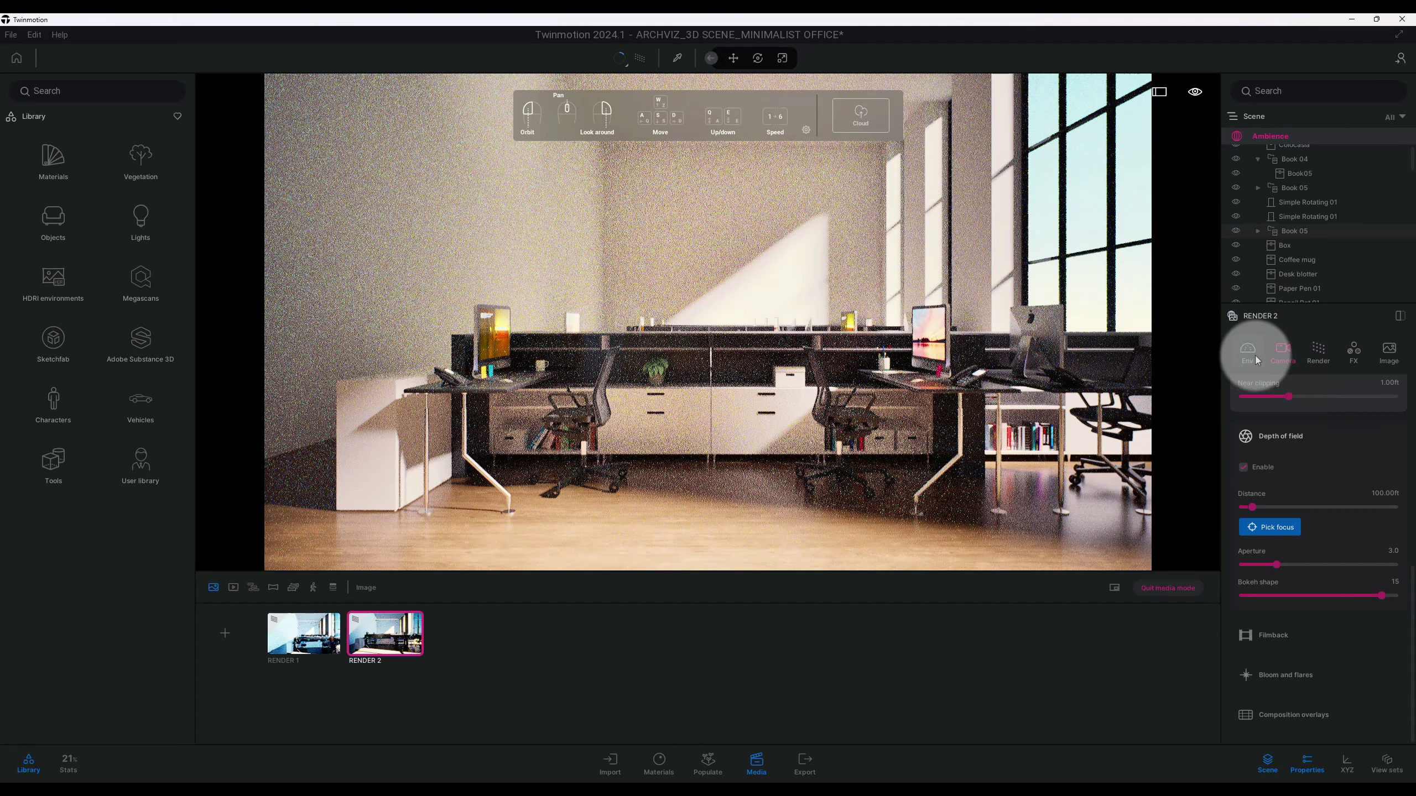
click(1256, 357)
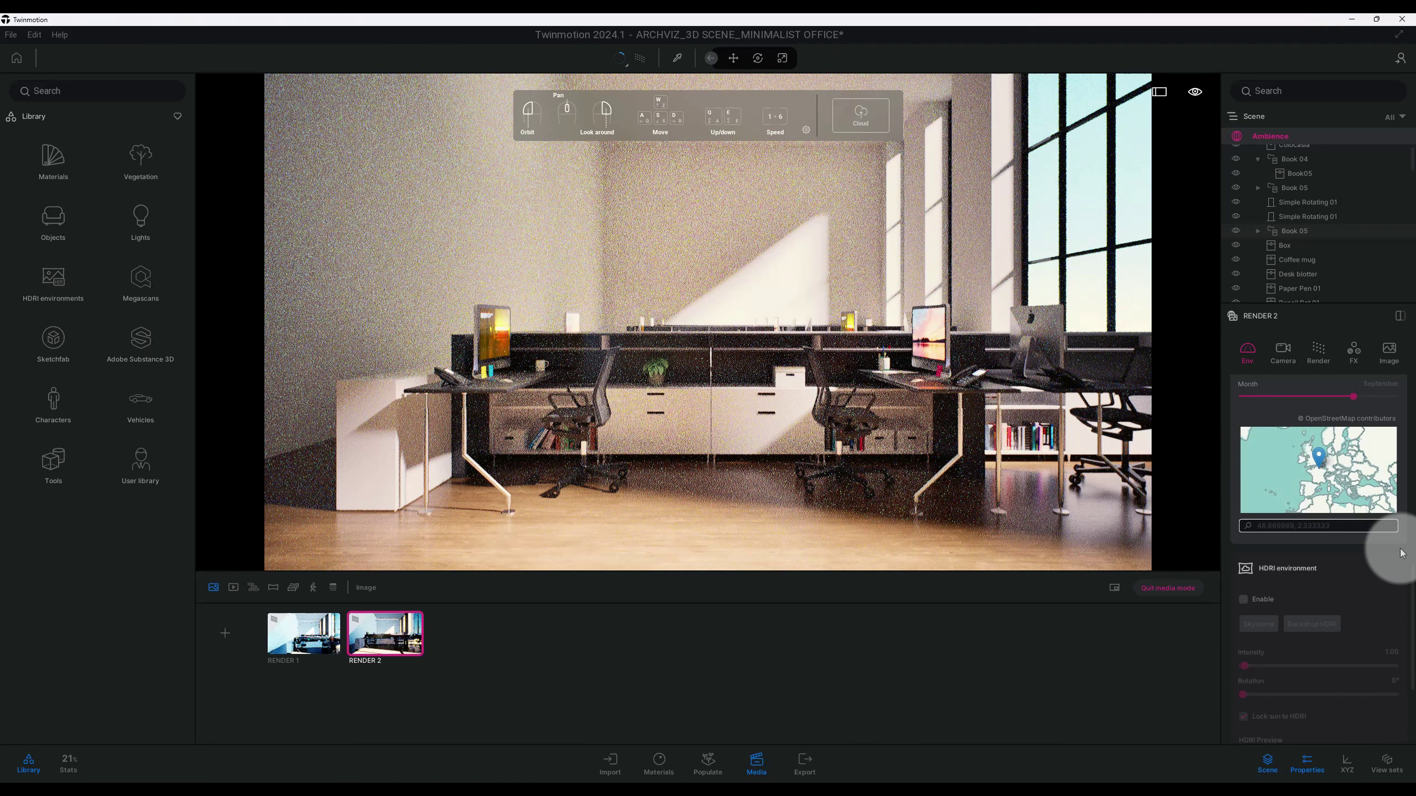